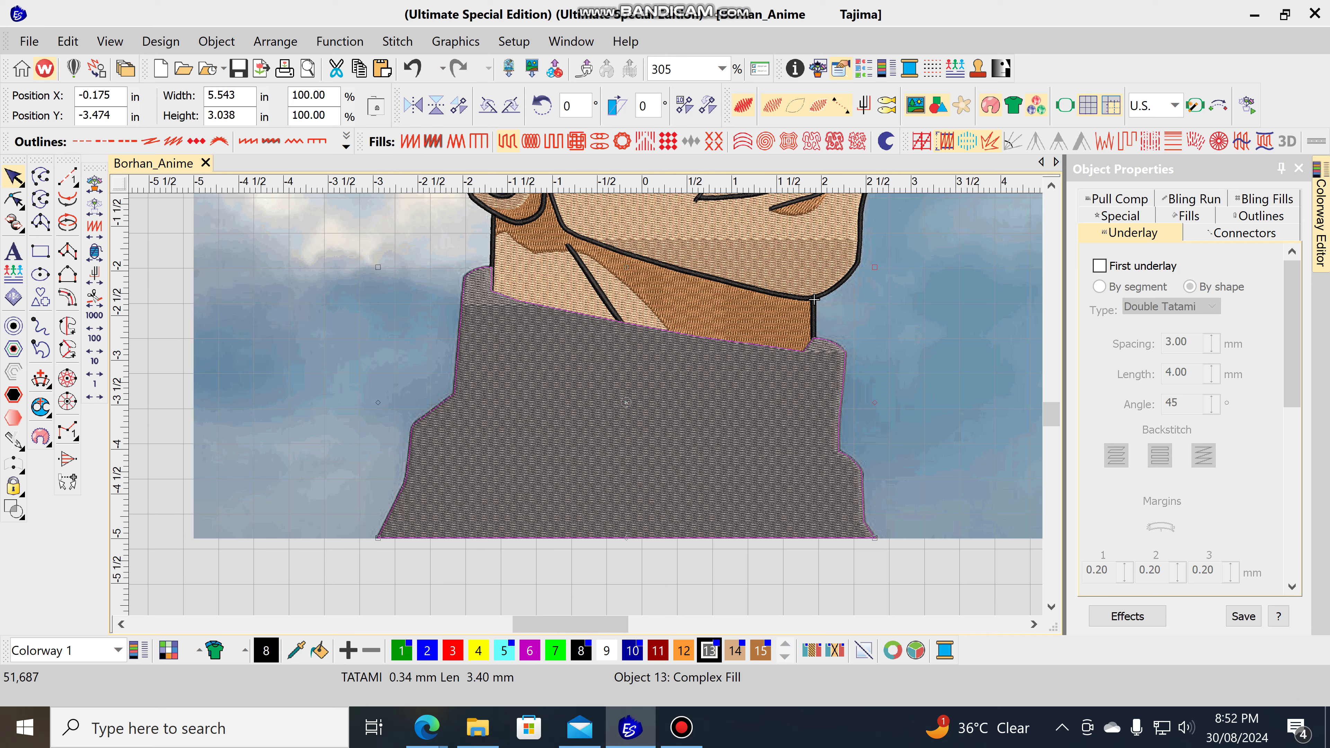
Give the grey sweater fill a Tatami first underlay with 3.00 mm spacing and an Edge run second underlay
left_click(814, 299)
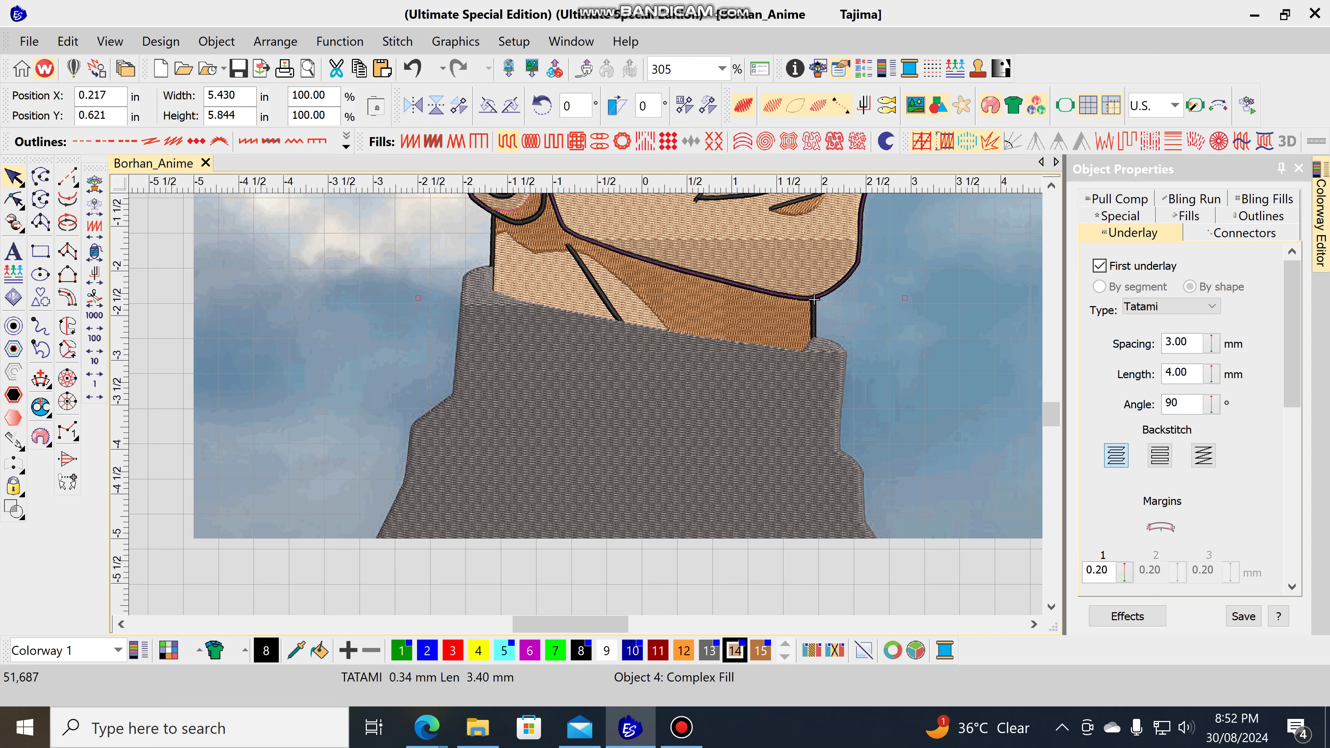
left_click(814, 300)
left_click(1099, 265)
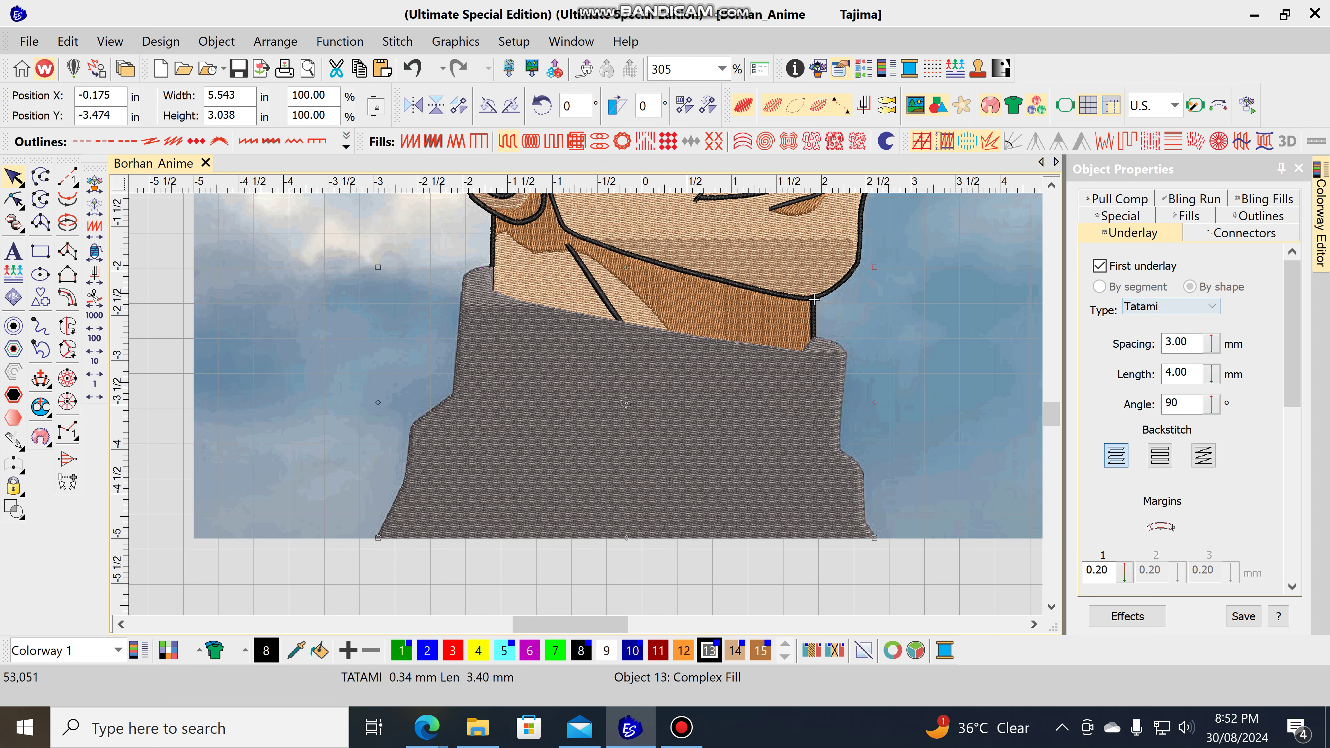
scroll(1188, 414, "down", 4)
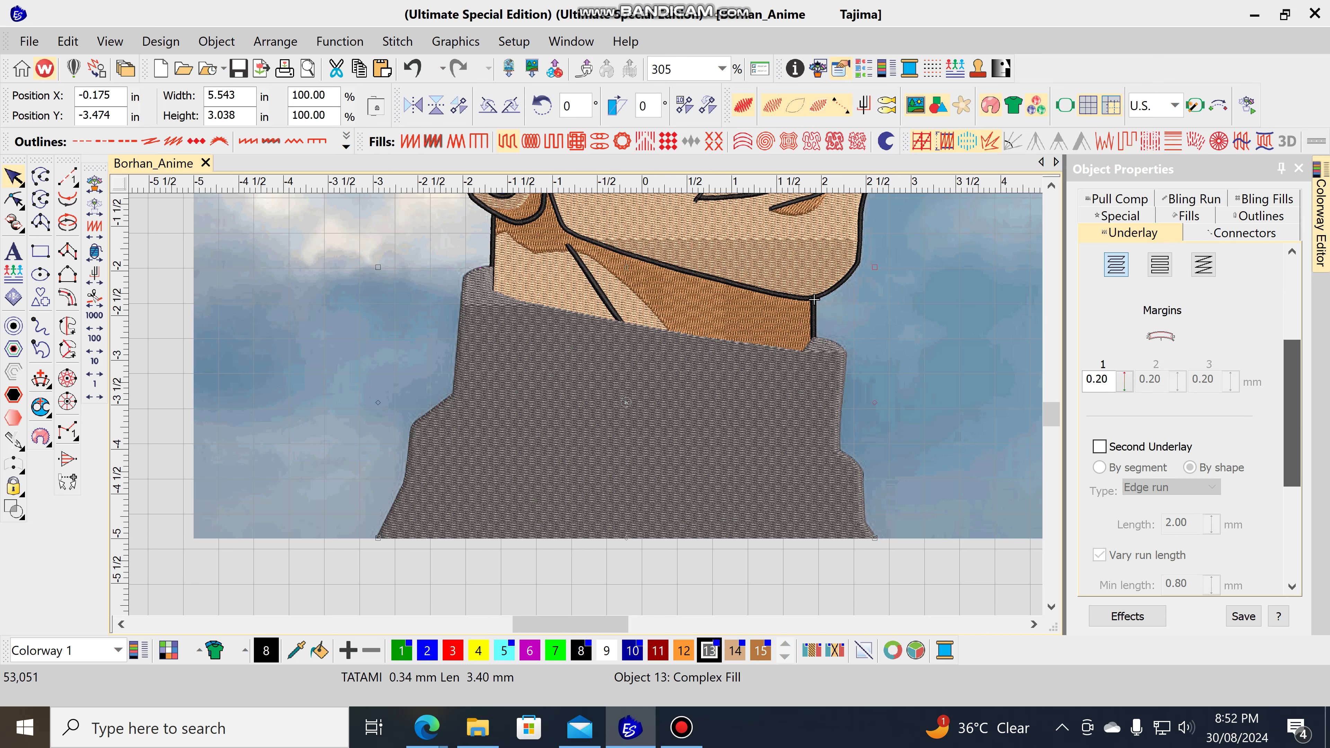
left_click(1099, 436)
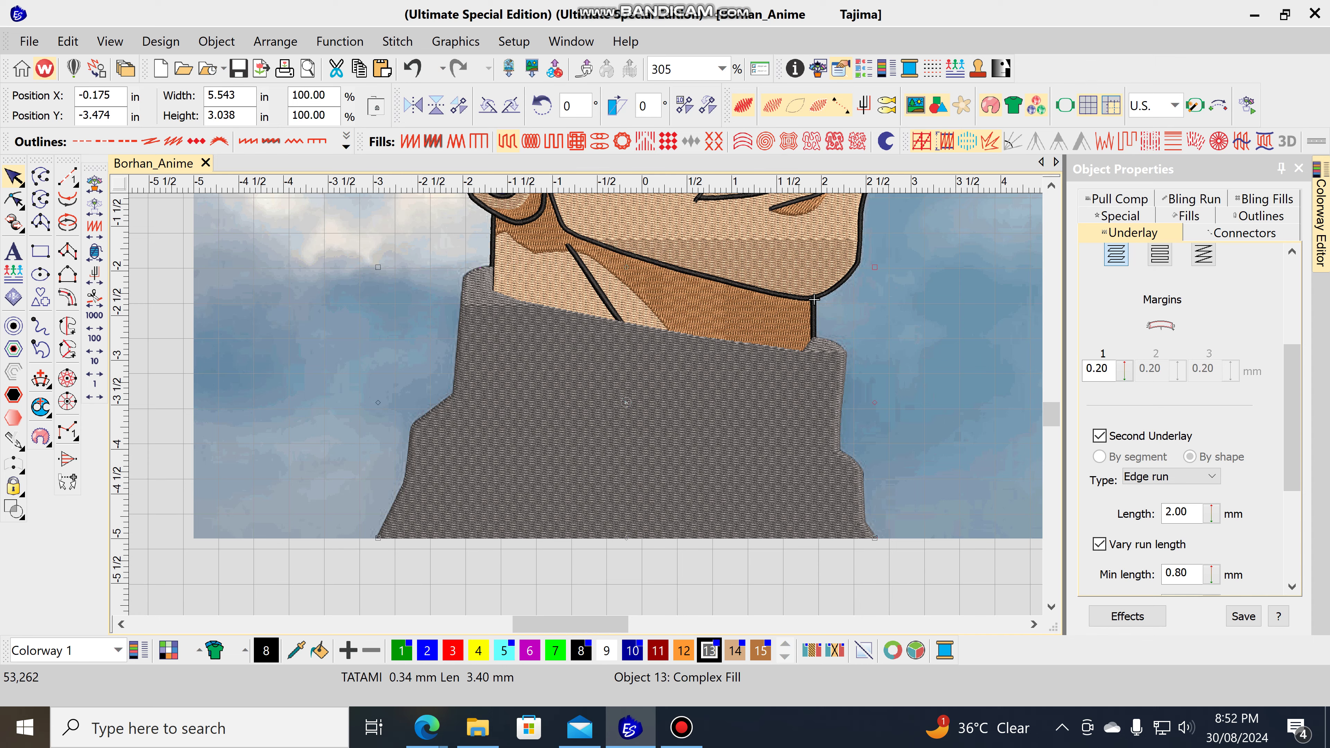
key("Escape")
scroll(814, 299, "down", 2)
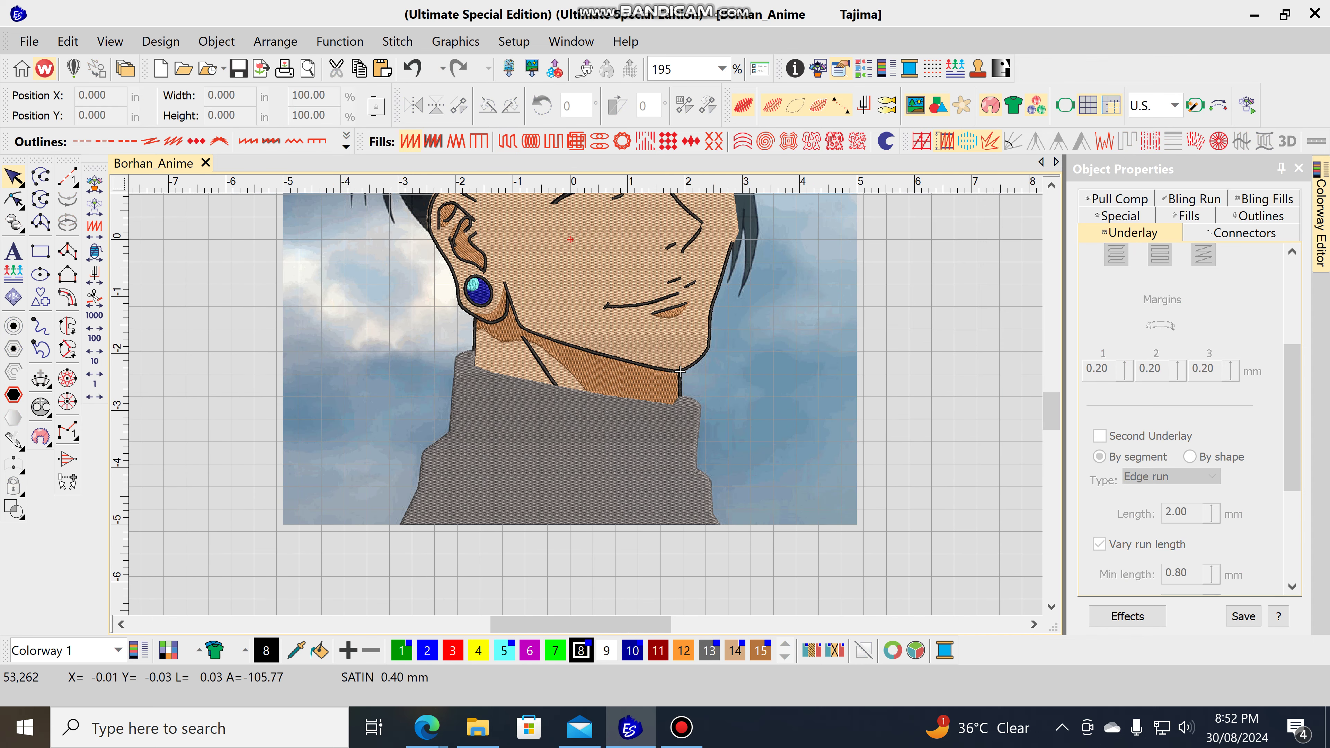
Check the underlay settings of the face, neck and neck shadow fills one after another
left_click(679, 371)
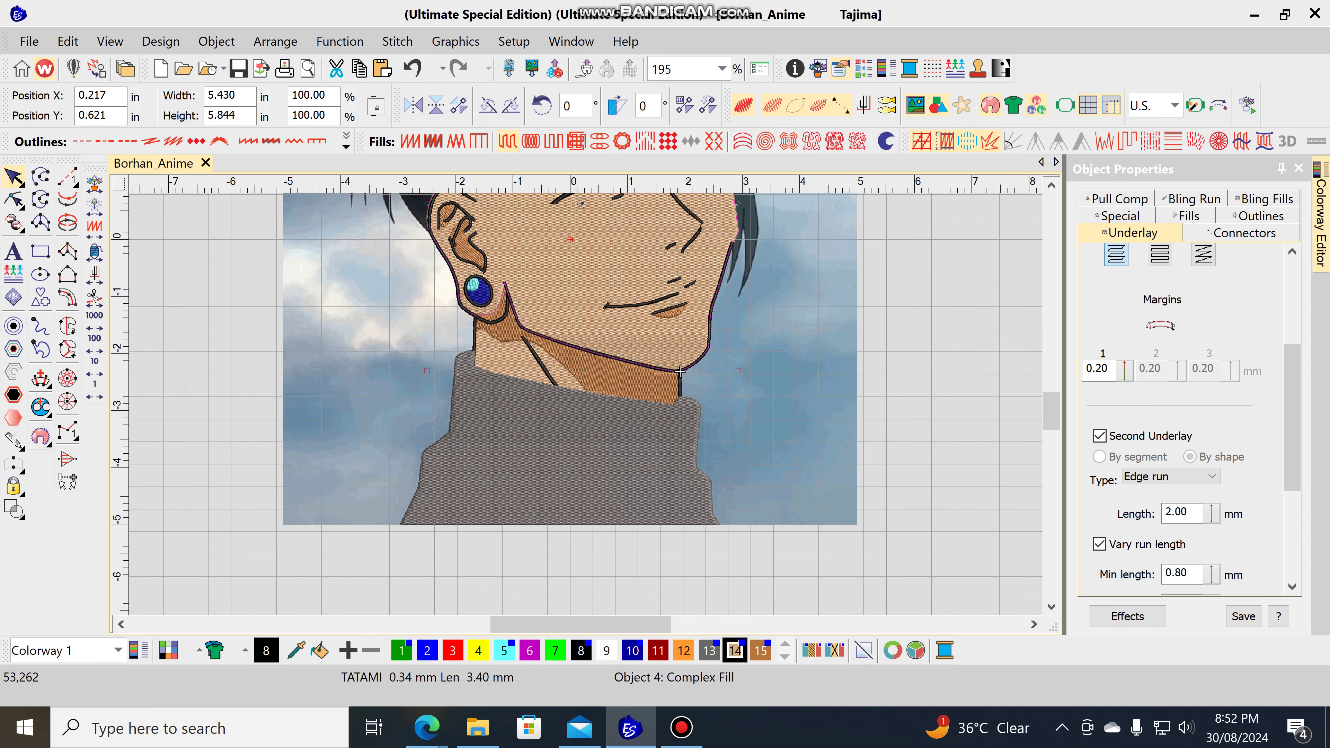
left_click(679, 370)
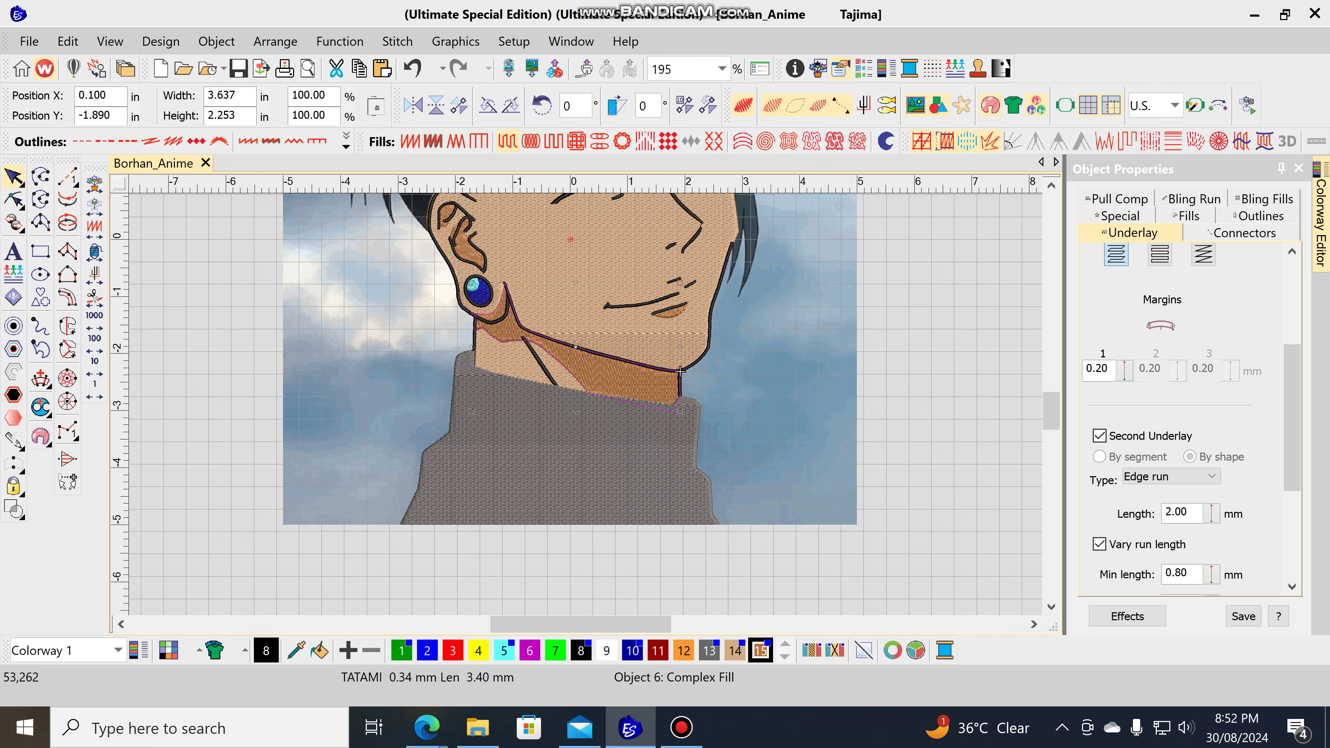
left_click(680, 371)
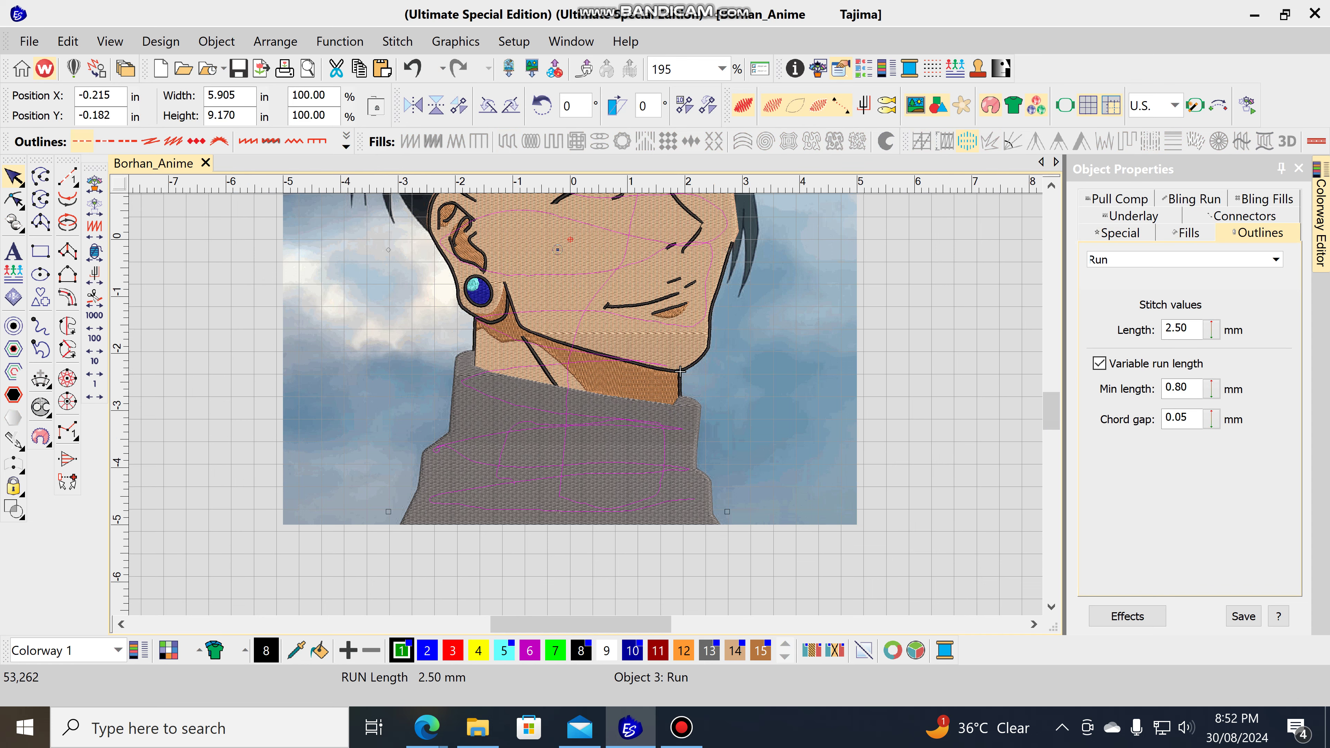
right_click(679, 371)
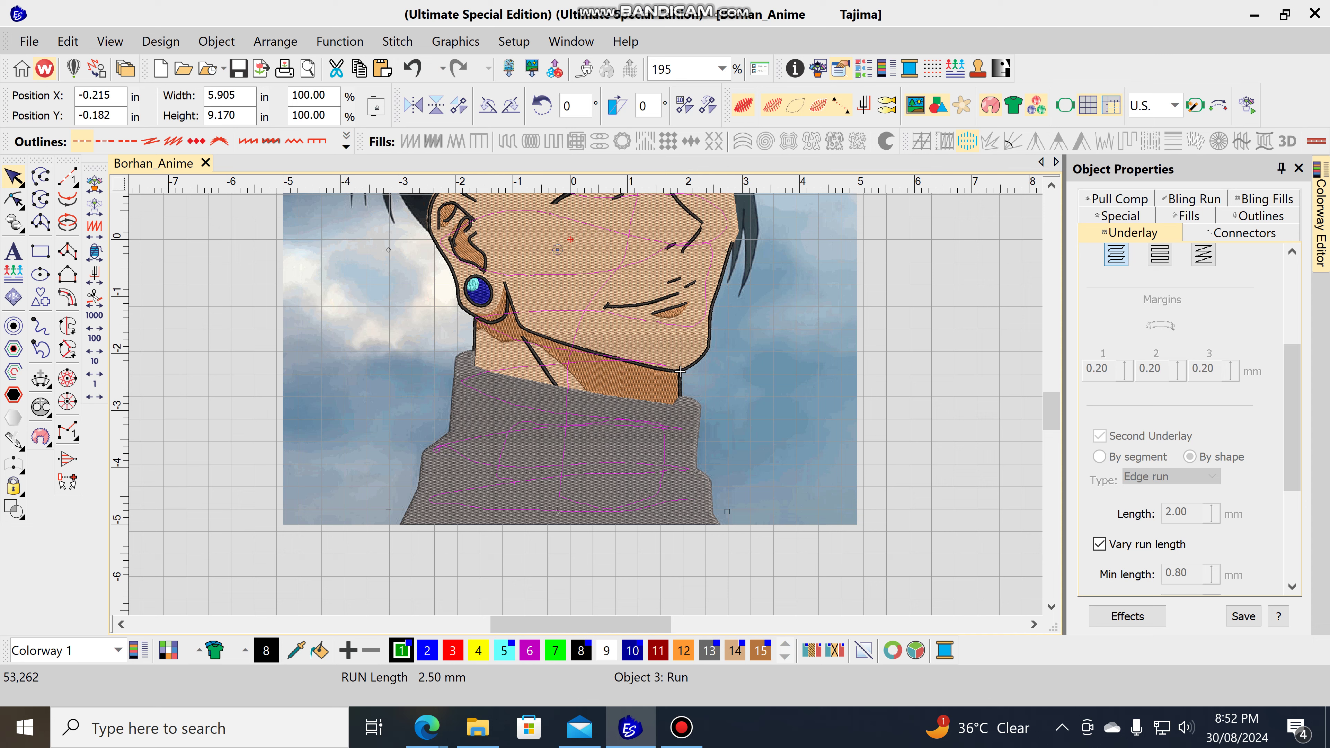
left_click(679, 370)
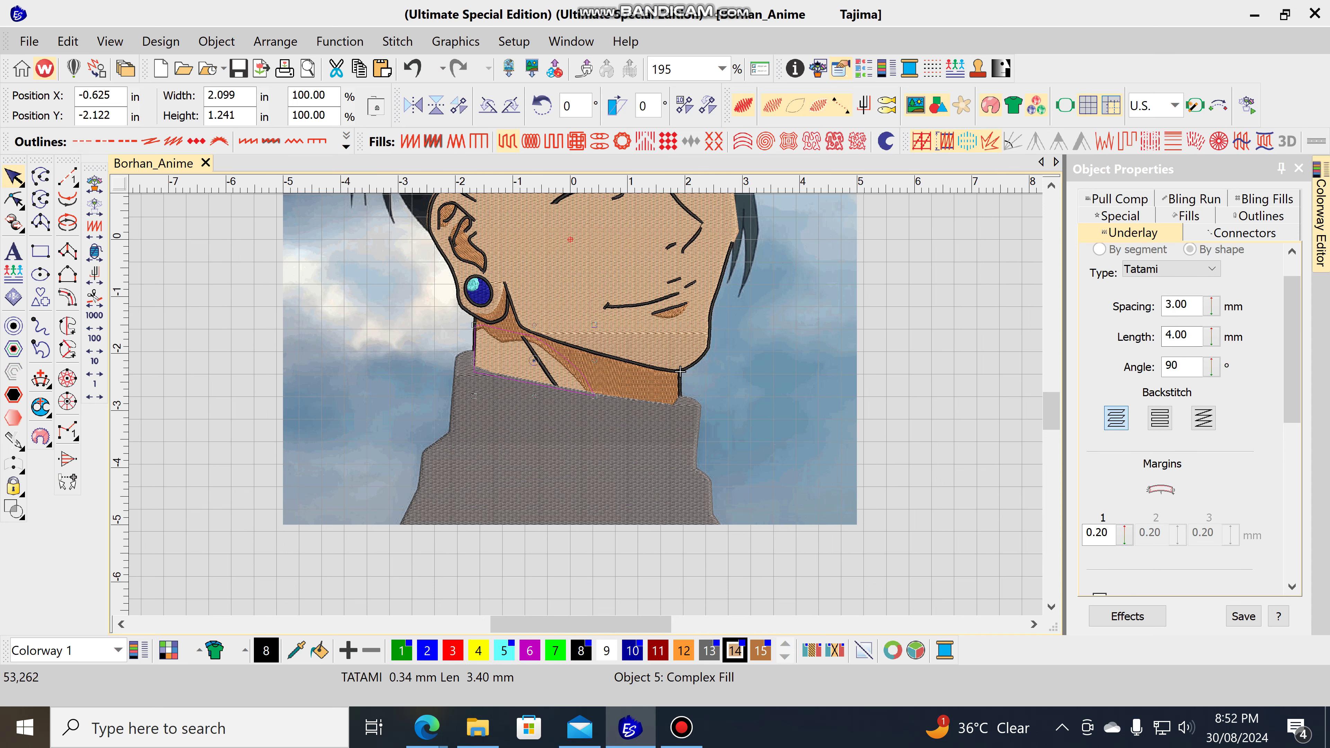
key("Tab")
key("Tab")
key("Tab")
key("Tab")
key("Tab")
key("Tab")
key("Tab")
key("Tab")
key("Tab")
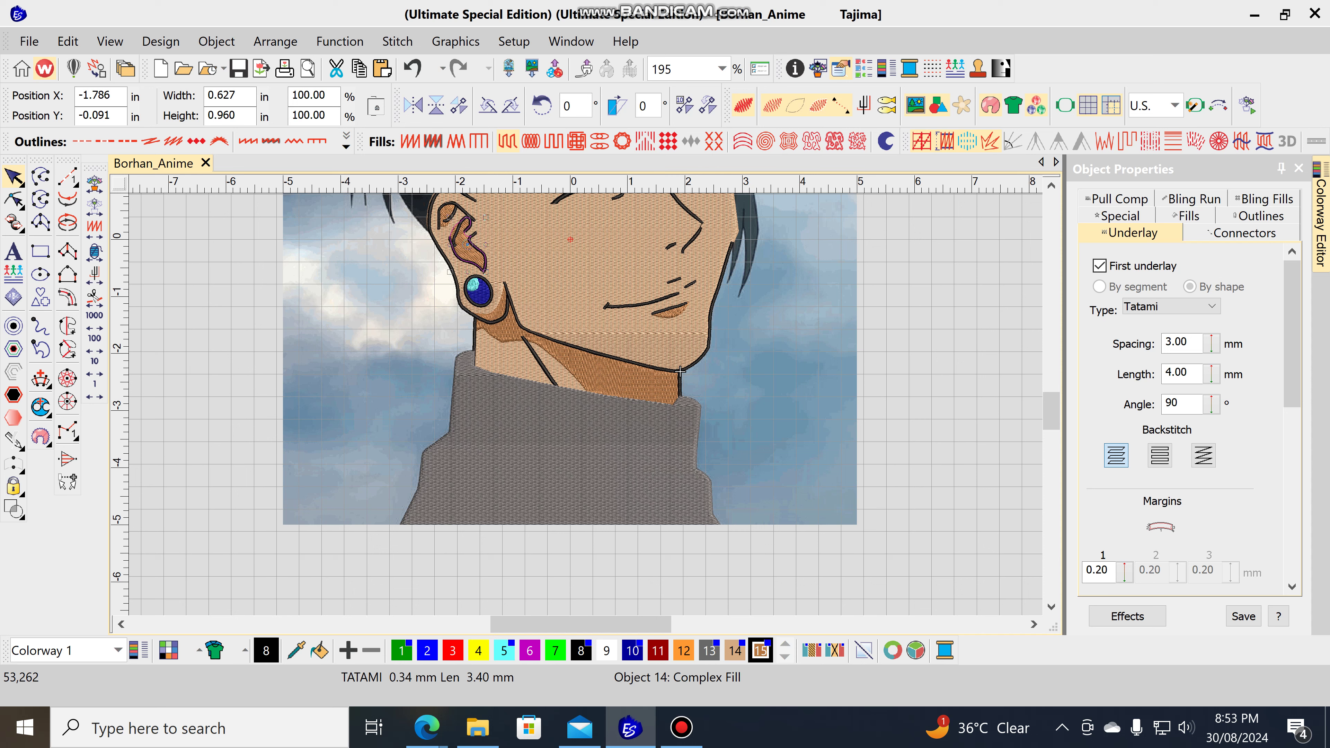
Change the first underlay of the brown lower inner-ear shading to Edge run
key("Escape")
key("Tab")
left_click(1170, 306)
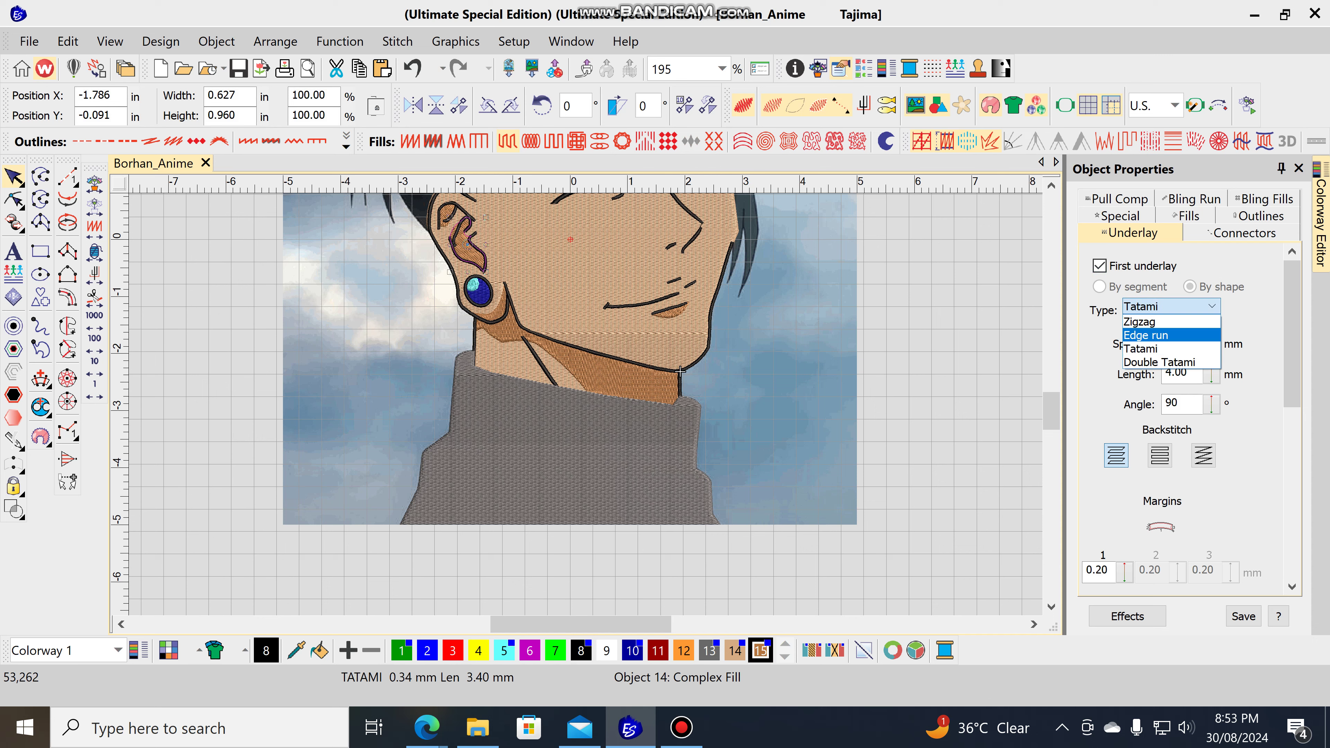
left_click(1152, 335)
scroll(1184, 419, "down", 4)
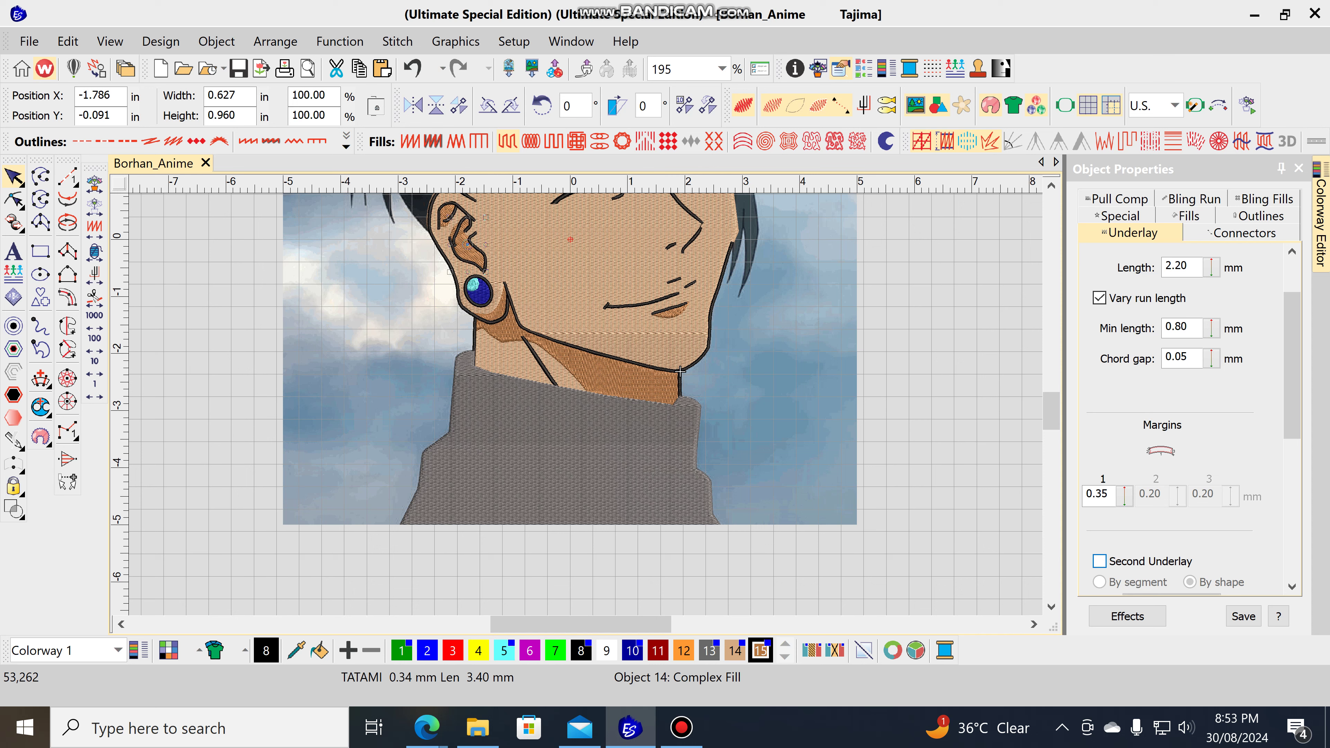
Select the four other brown shading fills on the upper ear, both eyes and lower lip, and enable their first underlay
left_click(679, 371)
left_click(669, 307)
key("Tab")
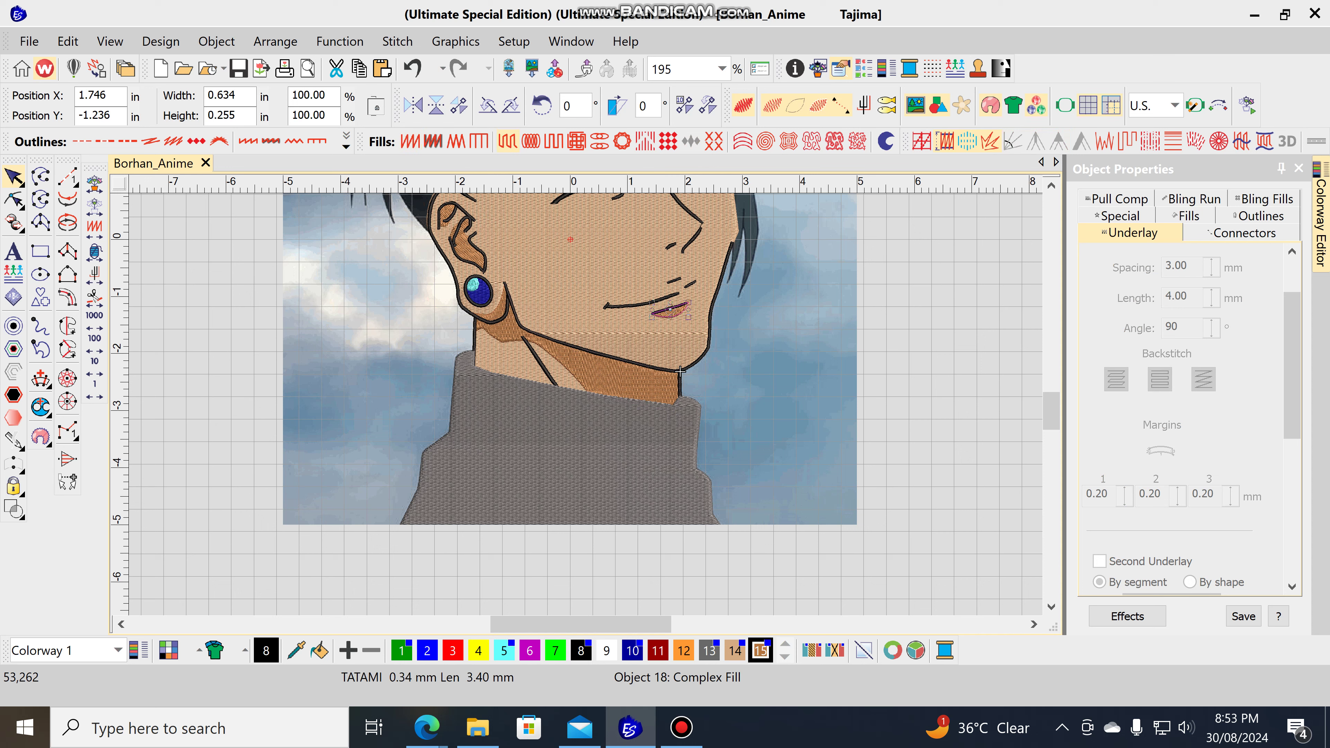
key("Escape")
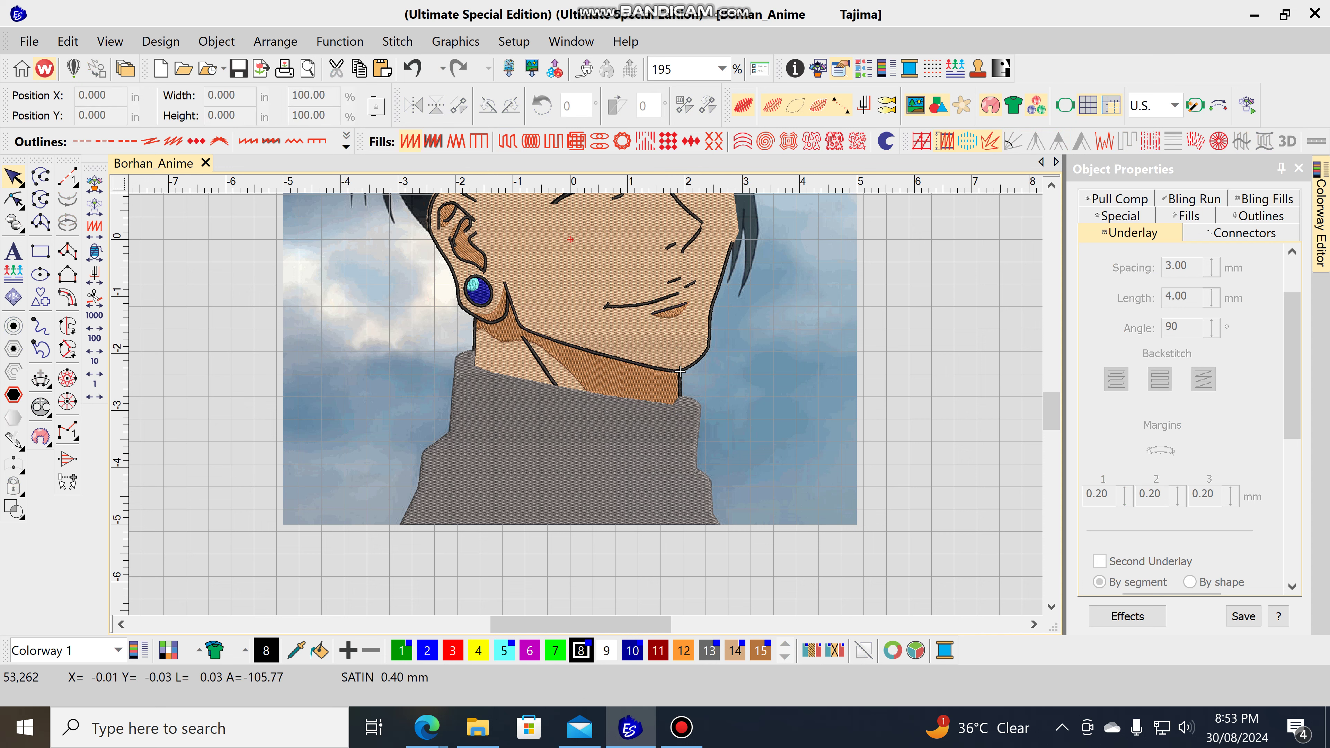
key("Tab")
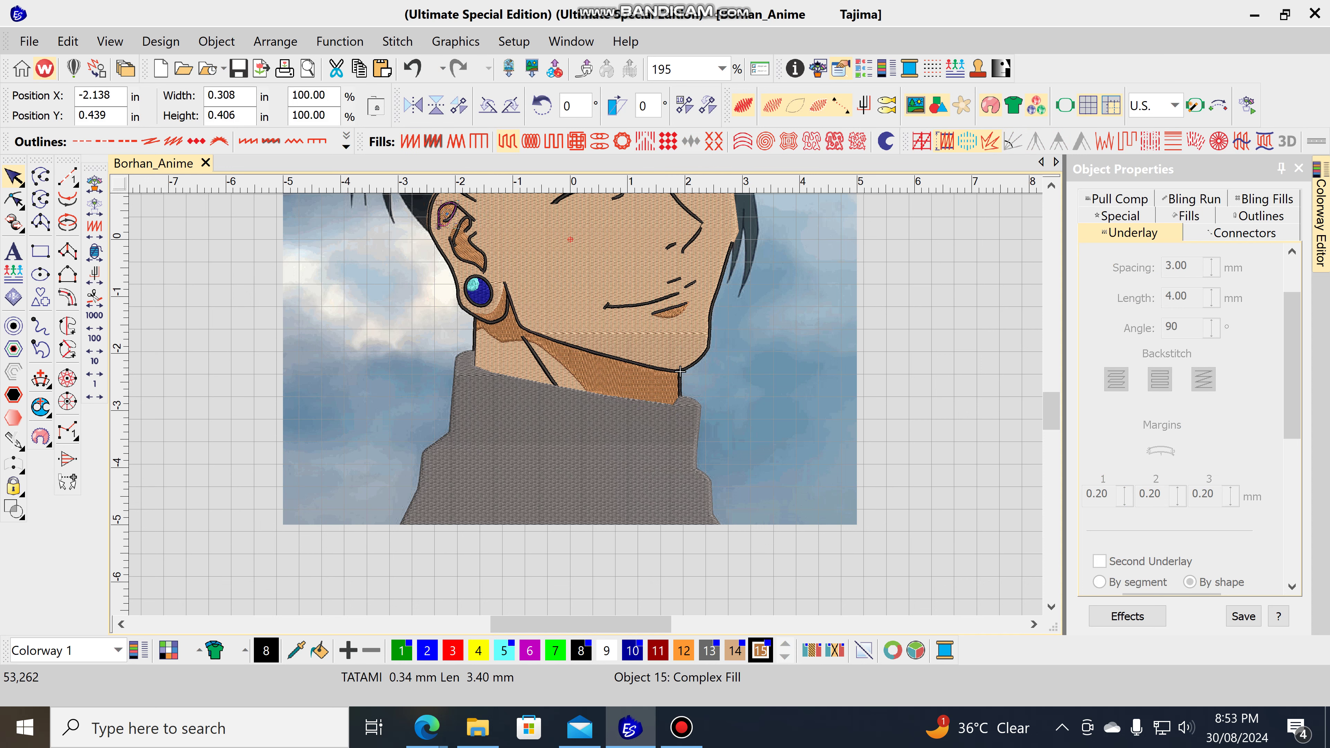
left_click(679, 371)
scroll(680, 370, "up", 2)
key("ctrl+Tab")
key("ctrl+Tab")
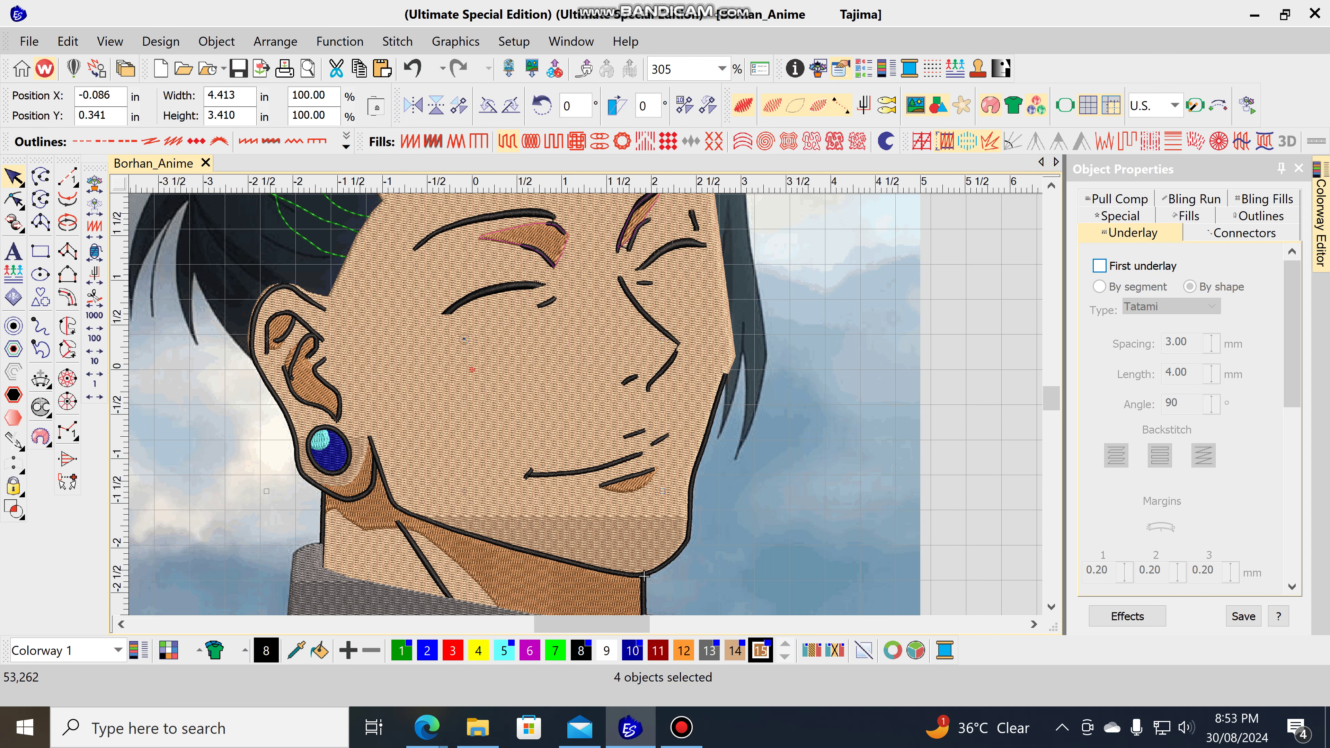
key("space")
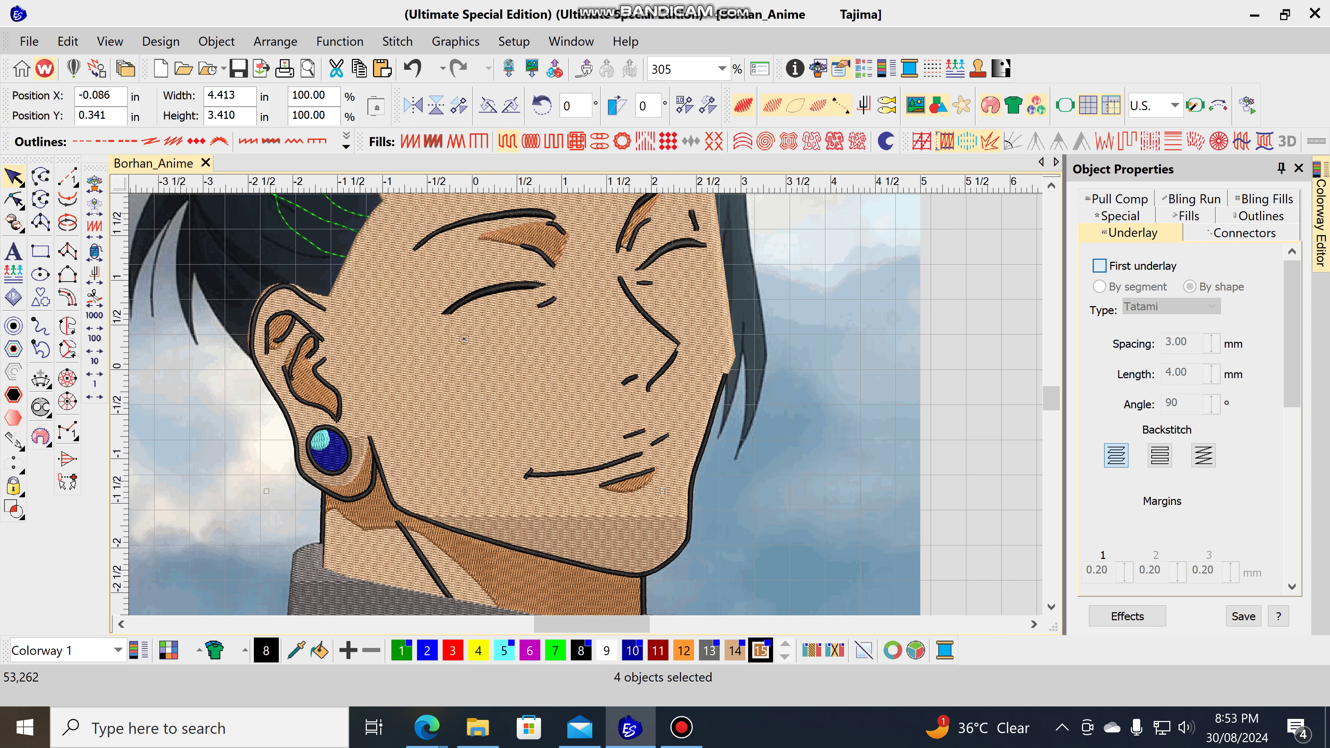
Set the first underlay type of the four selected shading fills to Edge run
left_click(1170, 306)
key("Up")
key("Up")
key("Down")
key("Return")
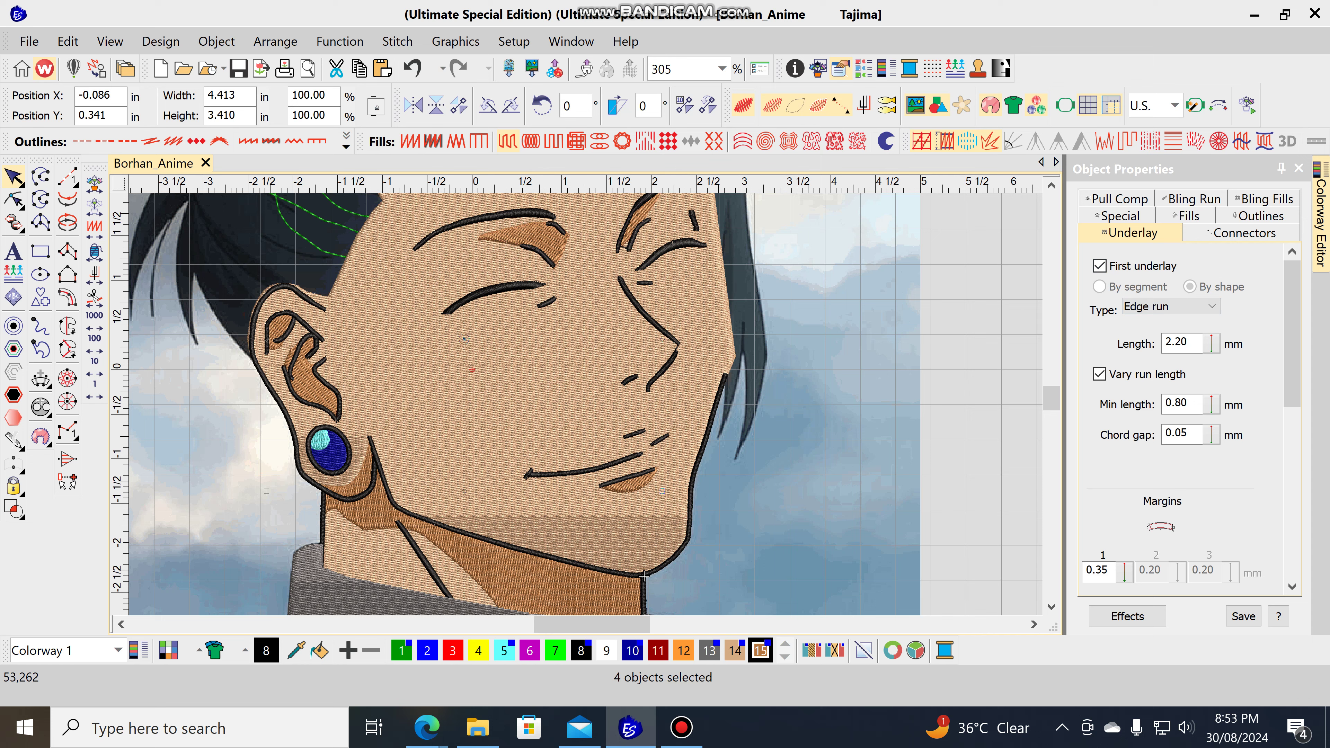
mouse_move(1291, 334)
left_mouse_down()
mouse_move(1290, 473)
mouse_move(1291, 334)
left_mouse_up()
scroll(644, 575, "down", 2)
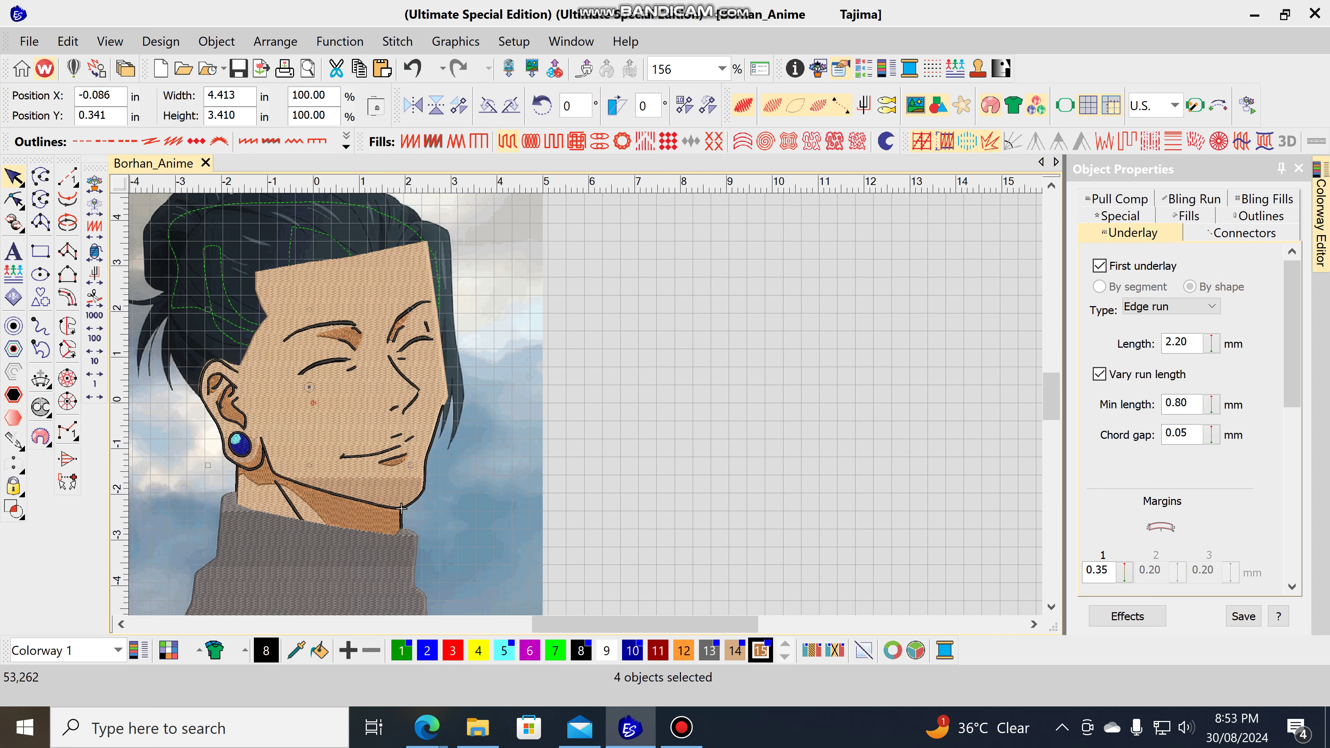
key("Escape")
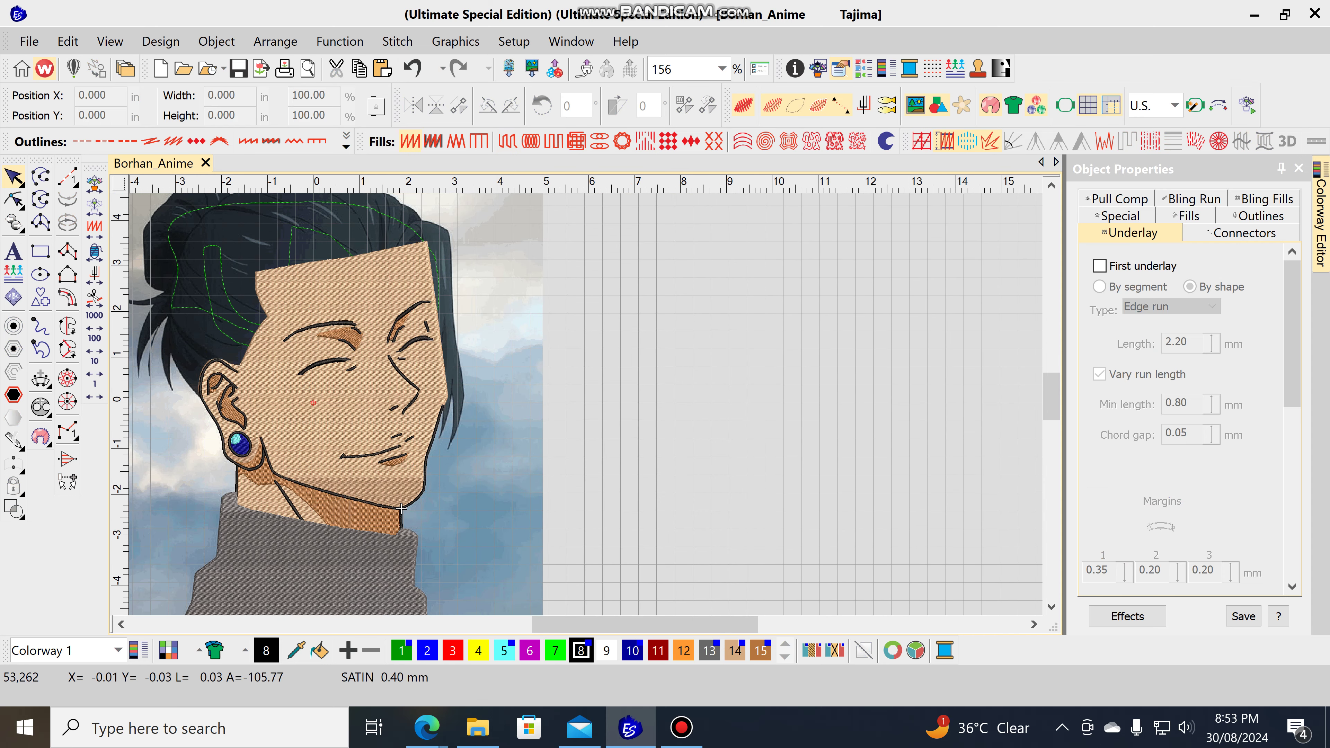
Set the first underlay of all five brown shading fills on the ear, eyes and lip to Zigzag
scroll(401, 507, "up", 2)
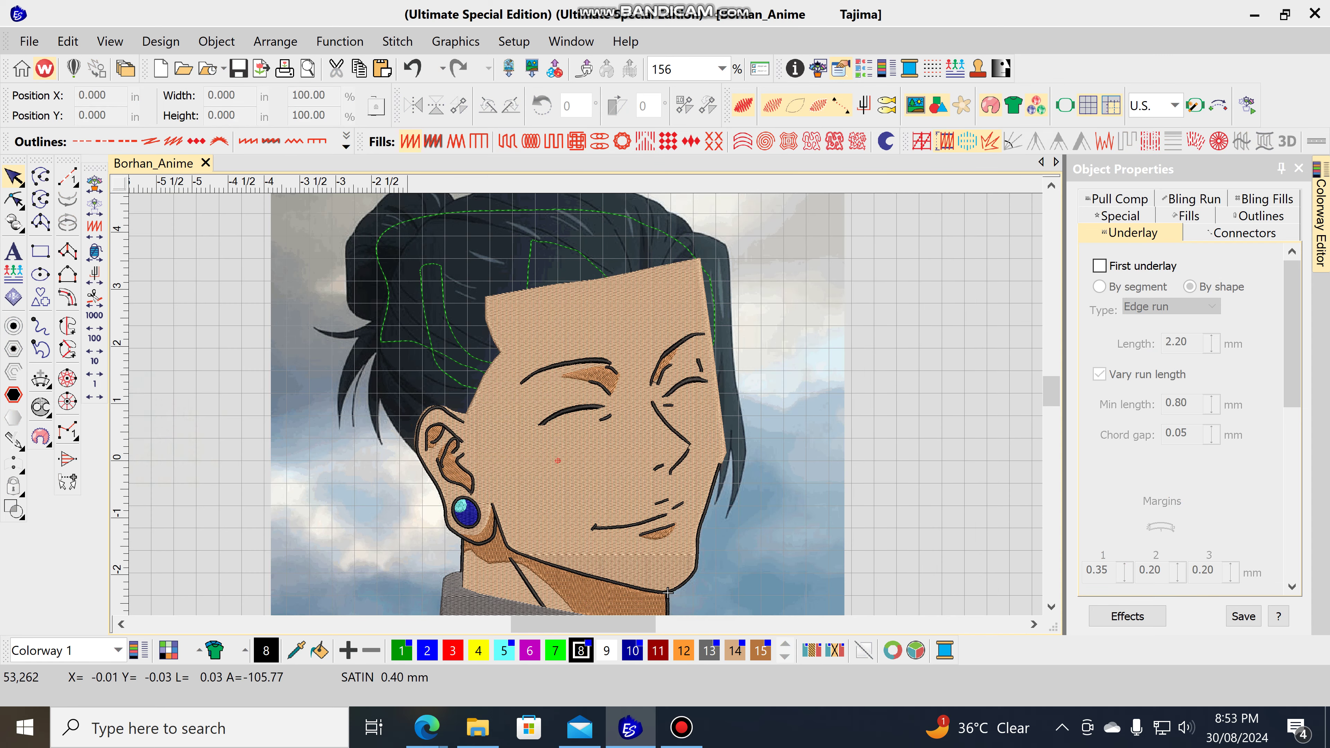
left_click(422, 479)
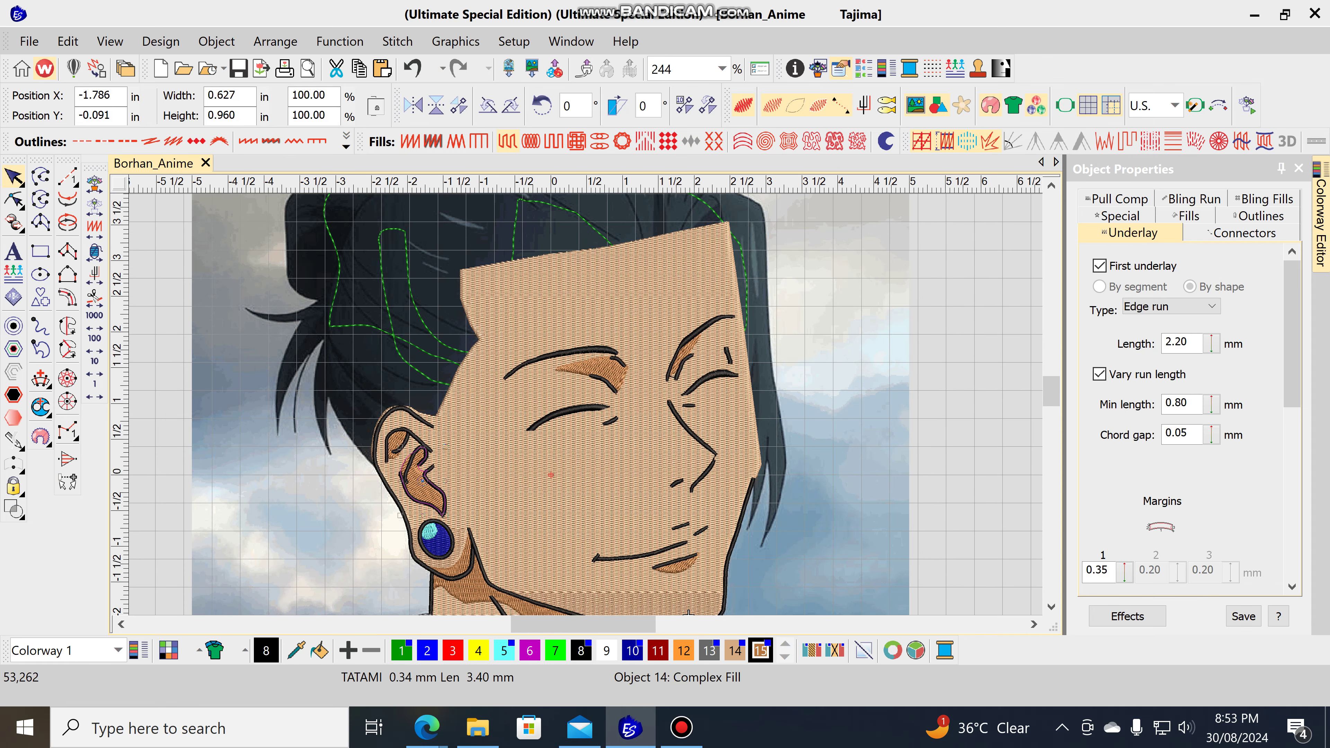
left_click(386, 515, "ctrl")
left_click(599, 371, "ctrl")
left_click(682, 352, "ctrl")
left_click(675, 563, "ctrl")
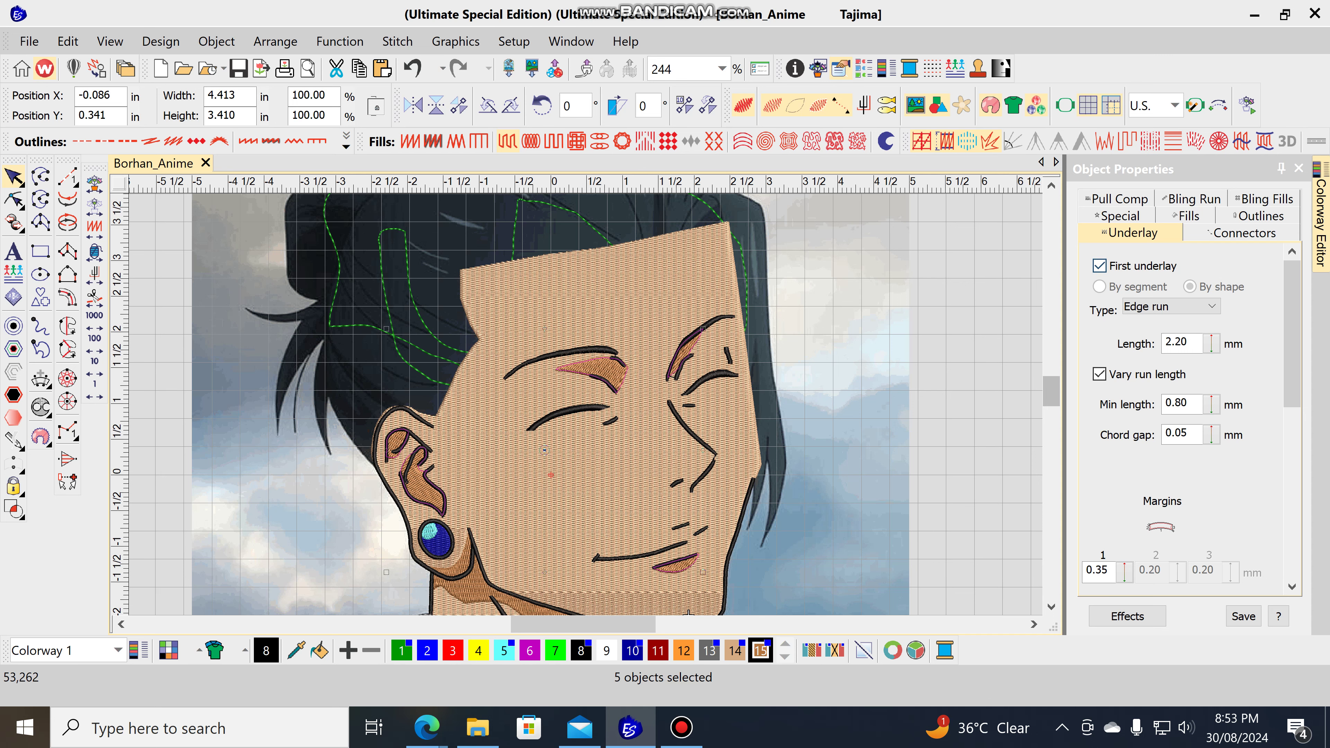
scroll(1180, 414, "down", 2)
left_click(1170, 272)
left_click(1170, 319)
left_click_drag(1290, 346, 1291, 474)
scroll(1188, 419, "up", 5)
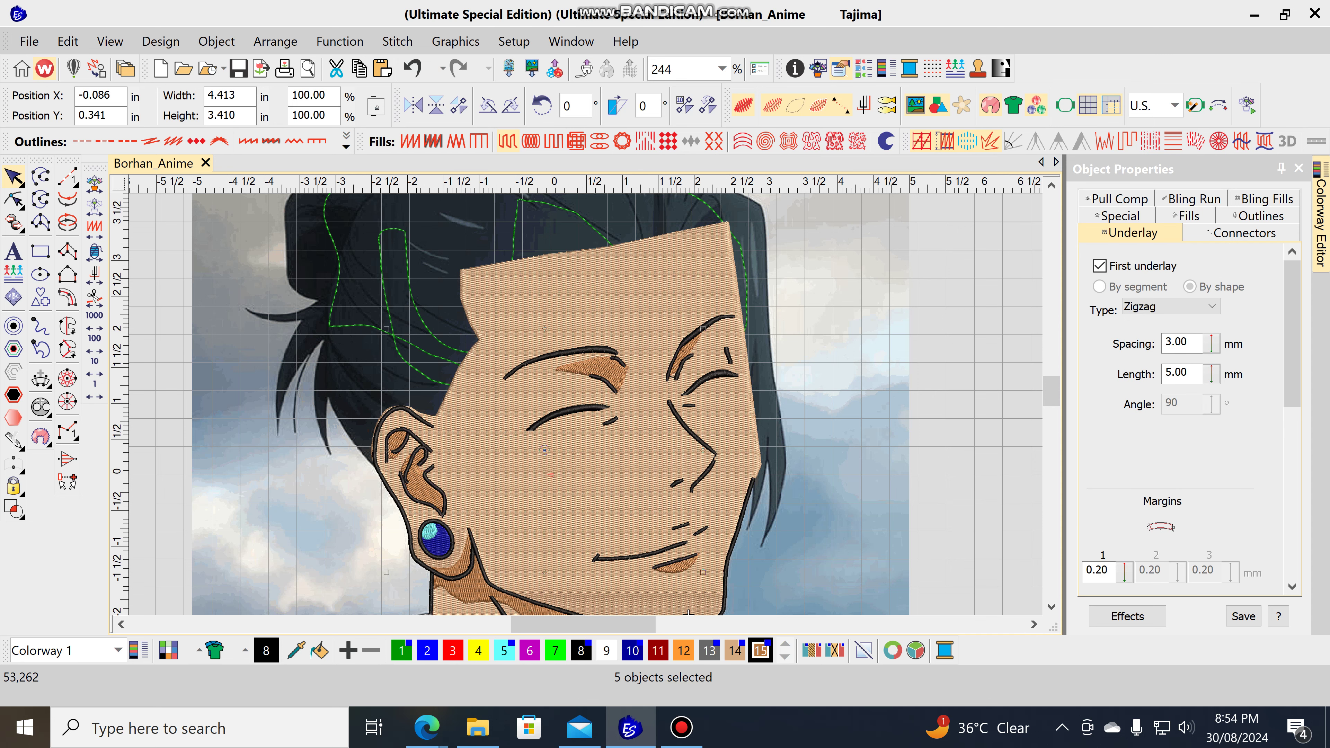
Check the underlay settings of the face fill, closed-eye line, eye shading, eyebrow line and ear outline
left_click(688, 611)
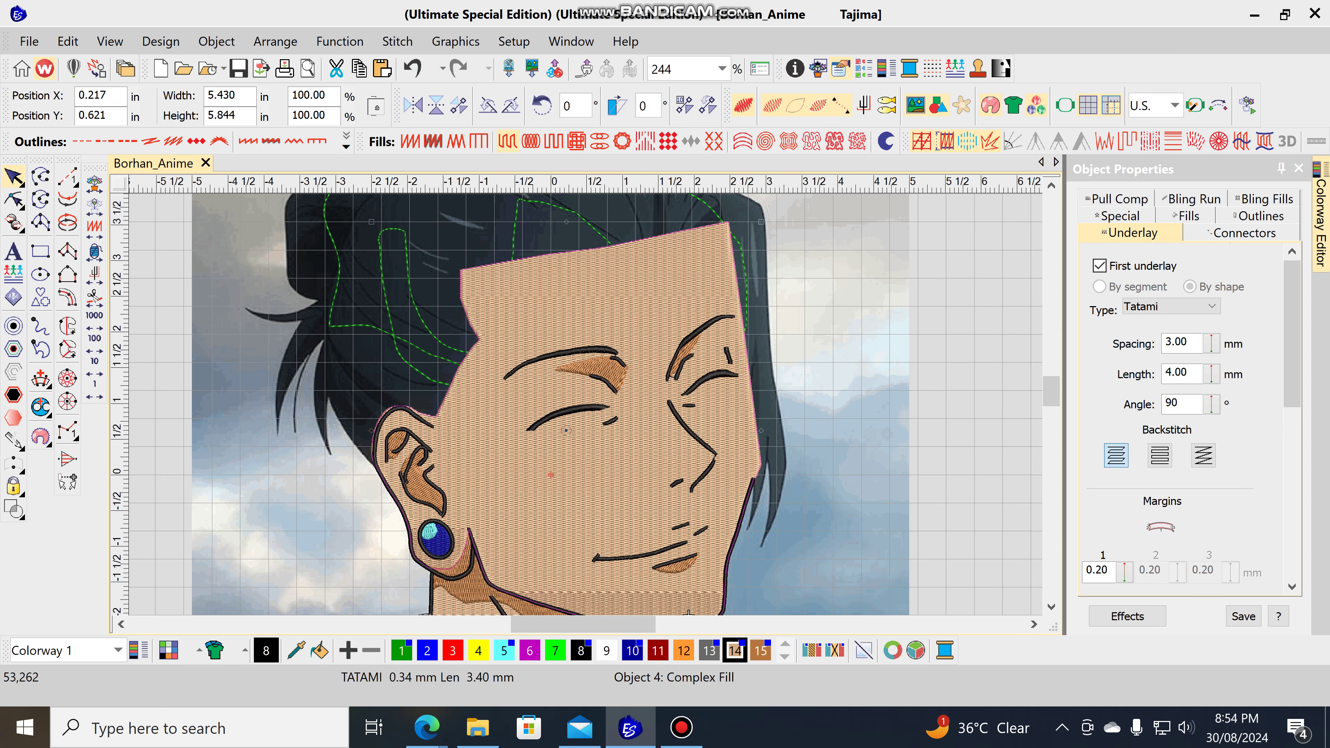
left_click(560, 354)
left_click(567, 417)
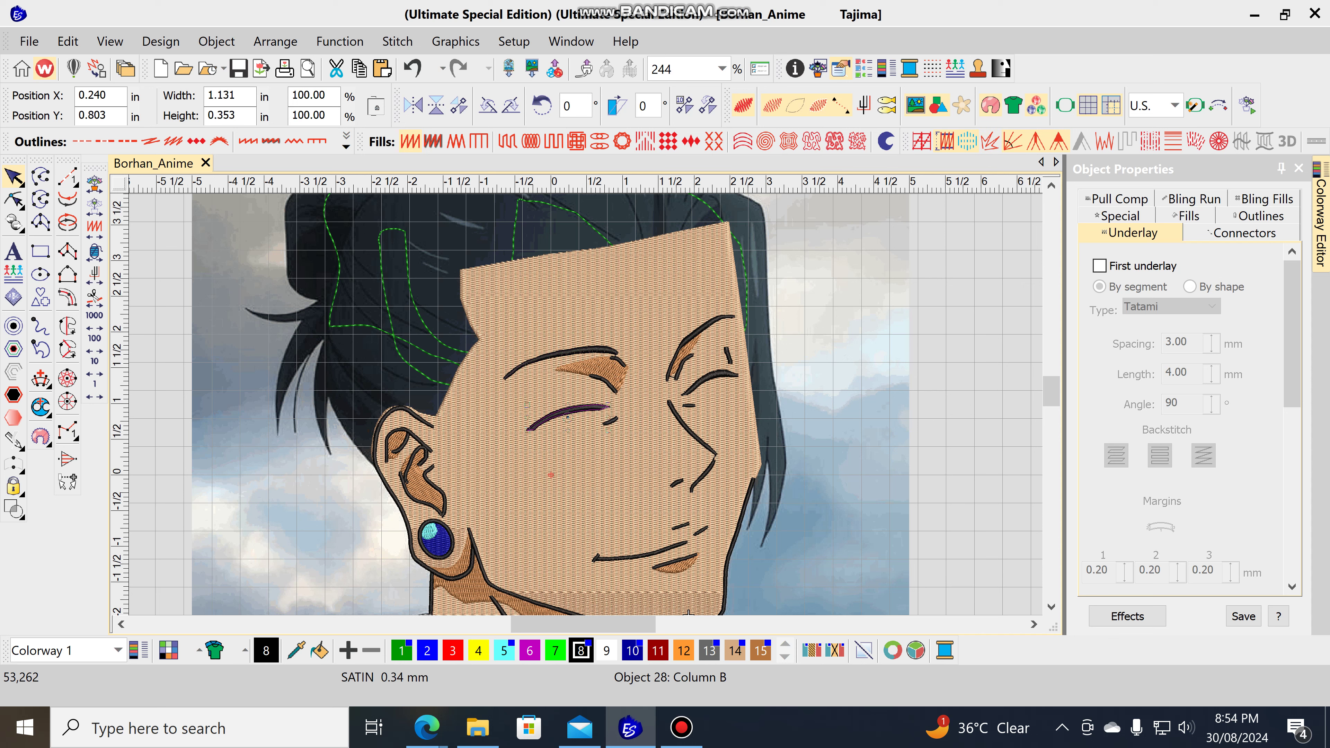
left_click(680, 354)
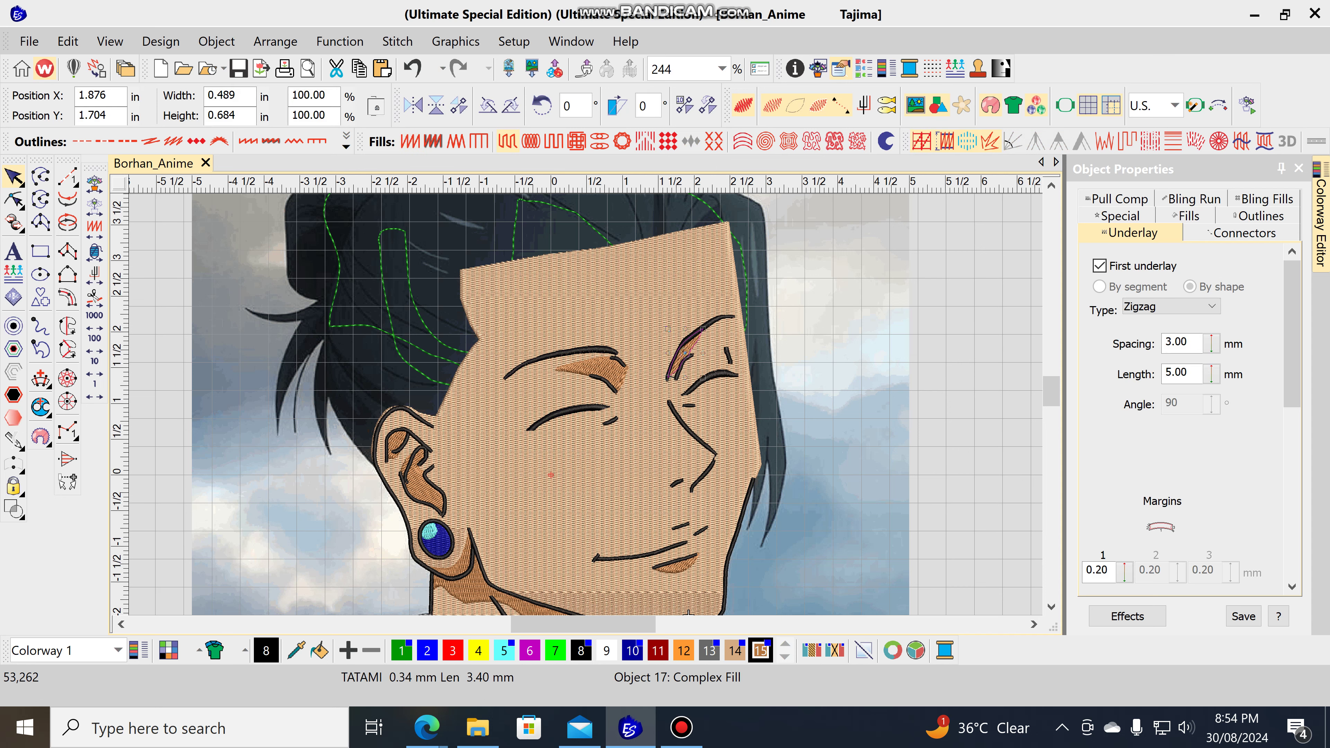
left_click(701, 330)
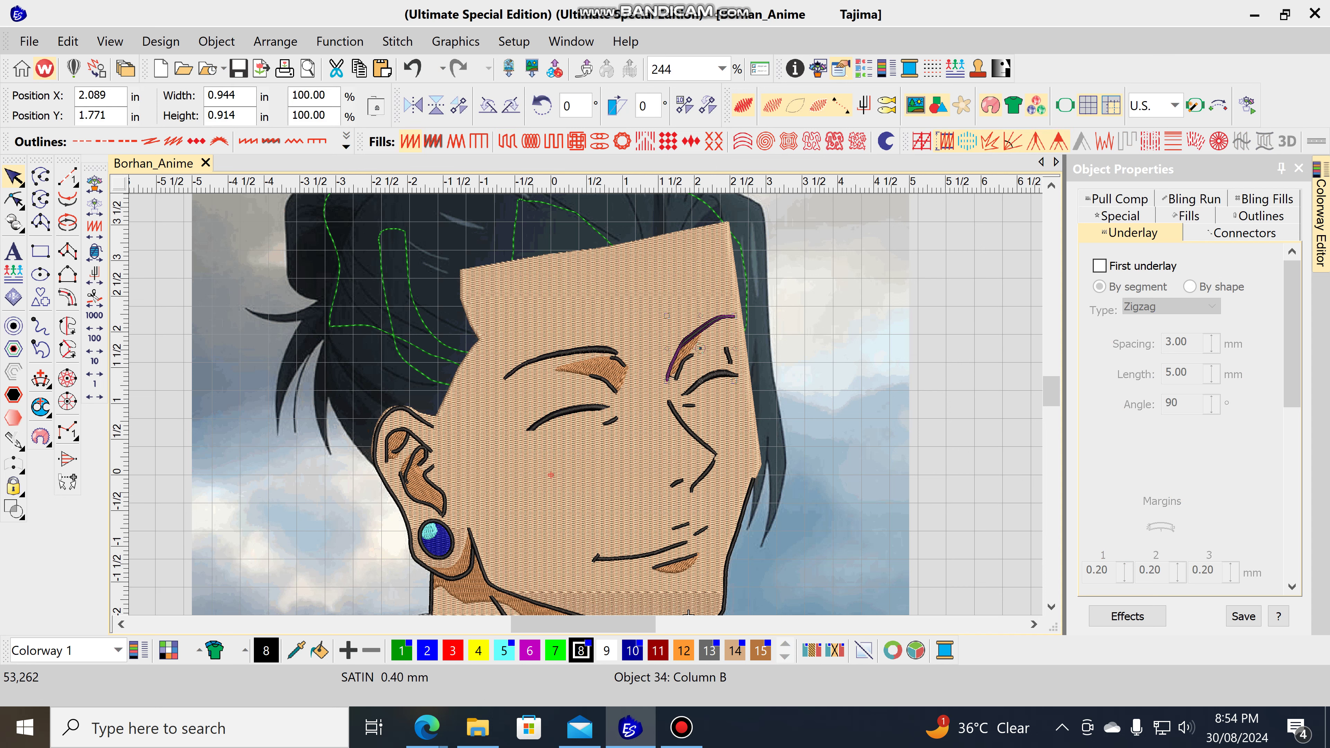
left_click(375, 450)
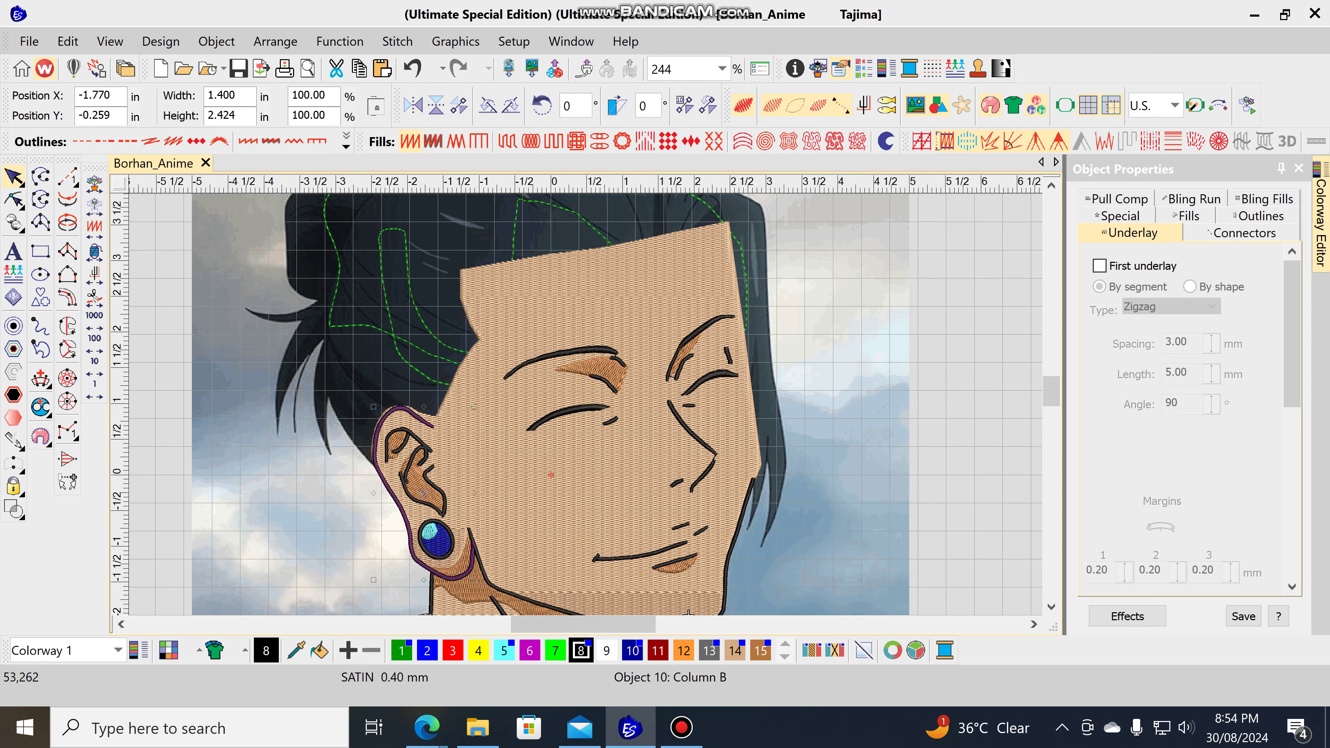
key("Escape")
scroll(688, 612, "down", 2)
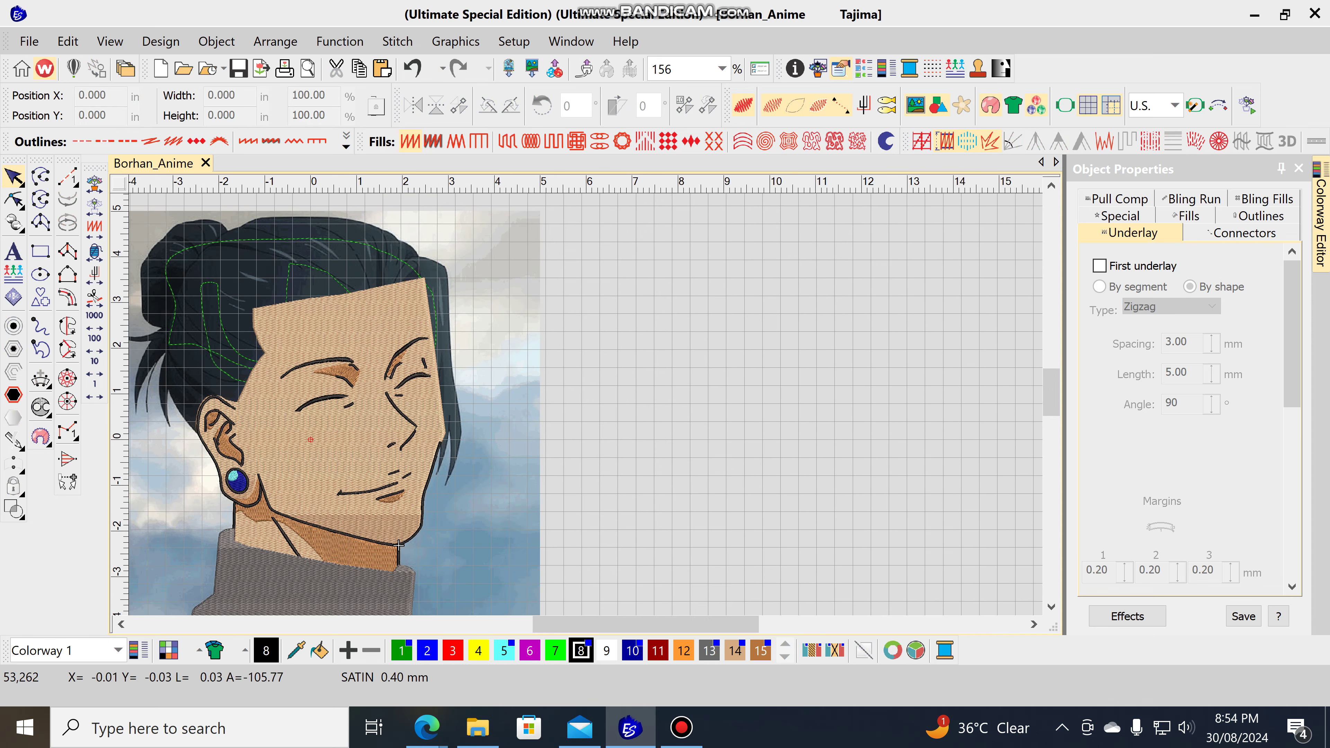
key("ctrl+a")
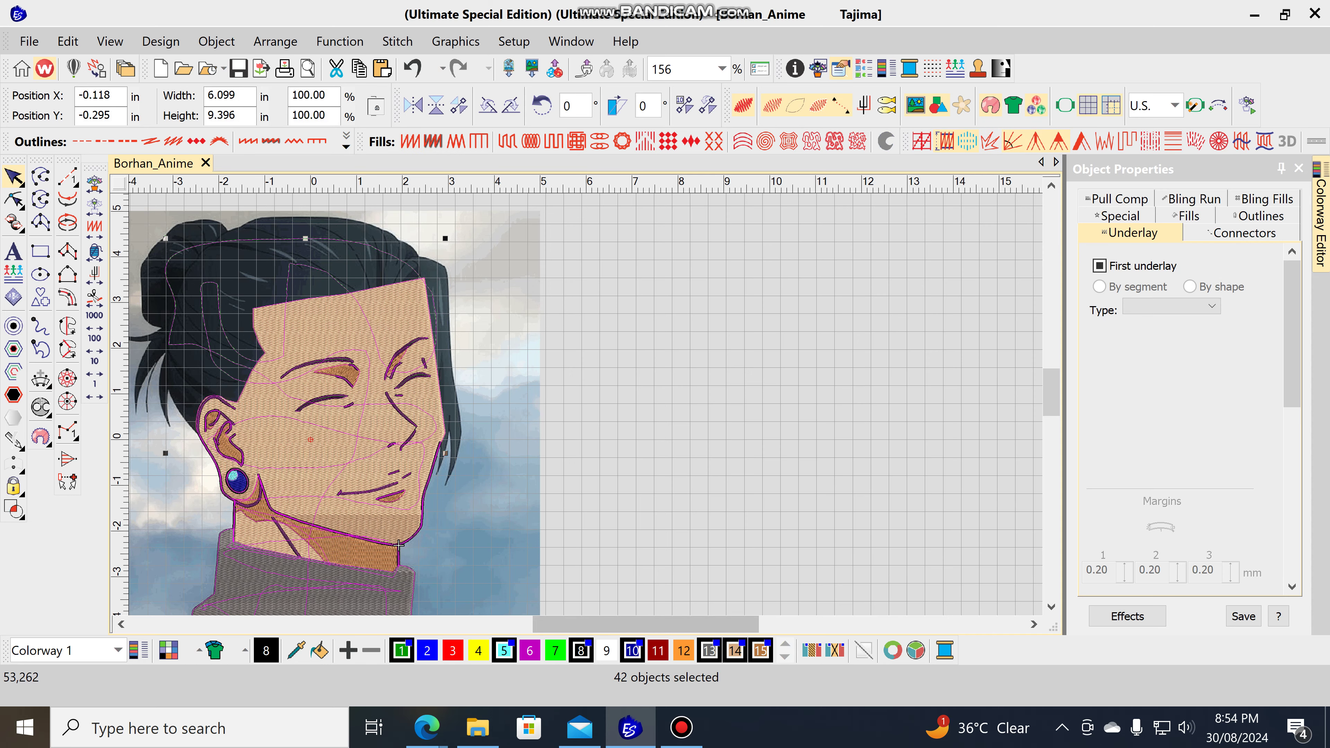
left_click_drag(645, 624, 604, 624)
key("Escape")
Select the ear outline, the jawline and two neck outlines, and enable their first underlay
scroll(564, 544, "up", 2)
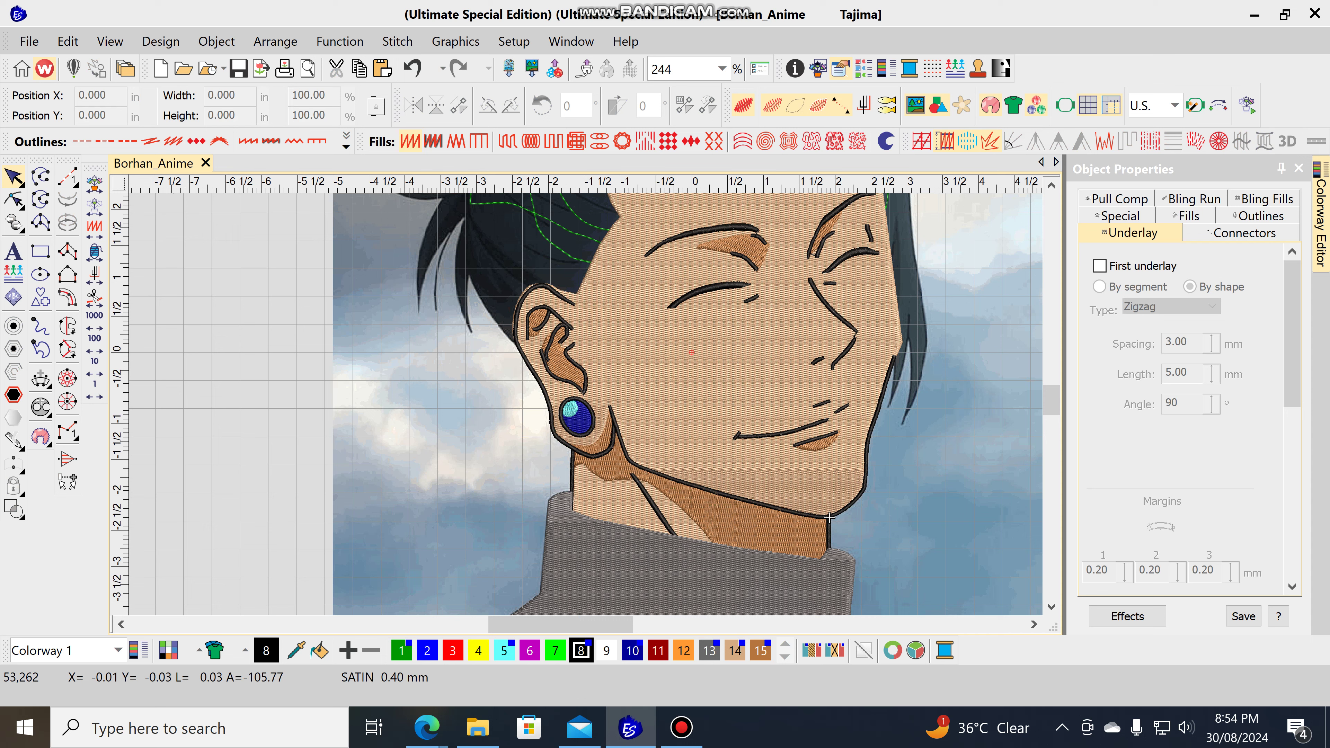
key("Tab")
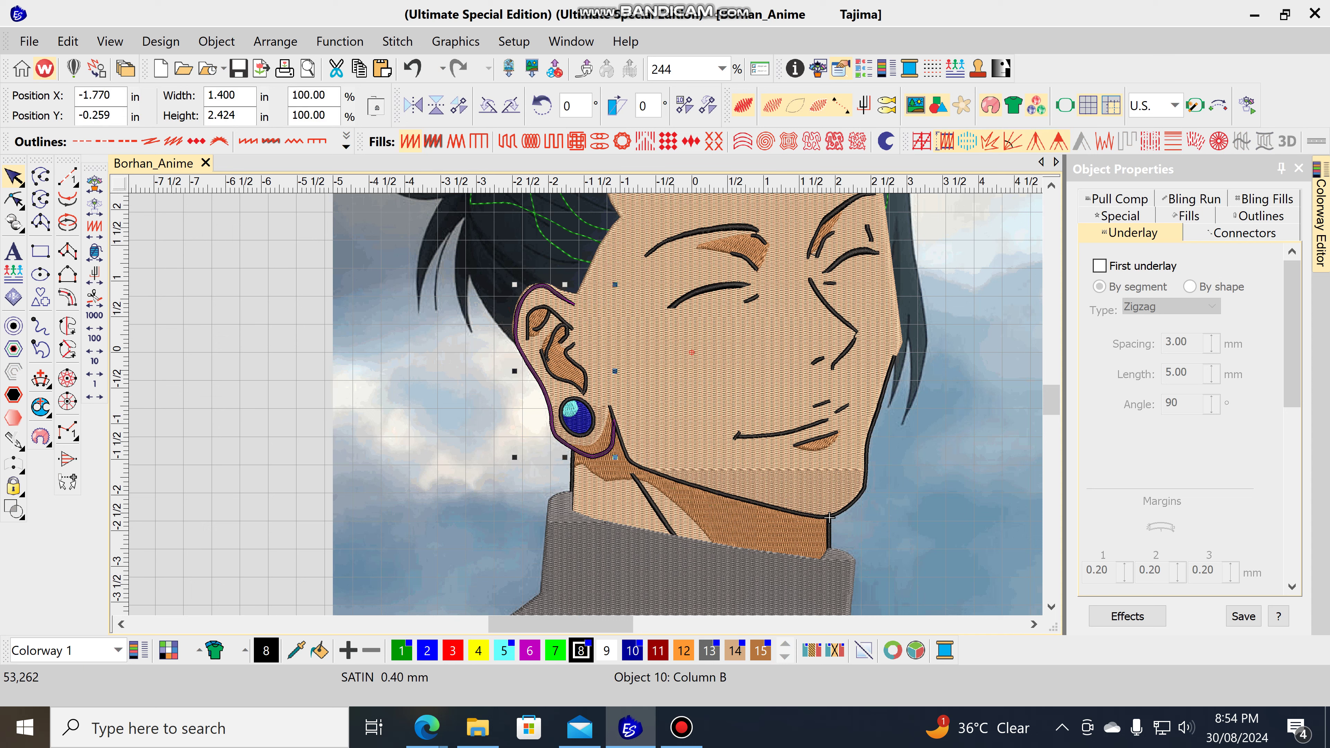
left_click(830, 517, "ctrl")
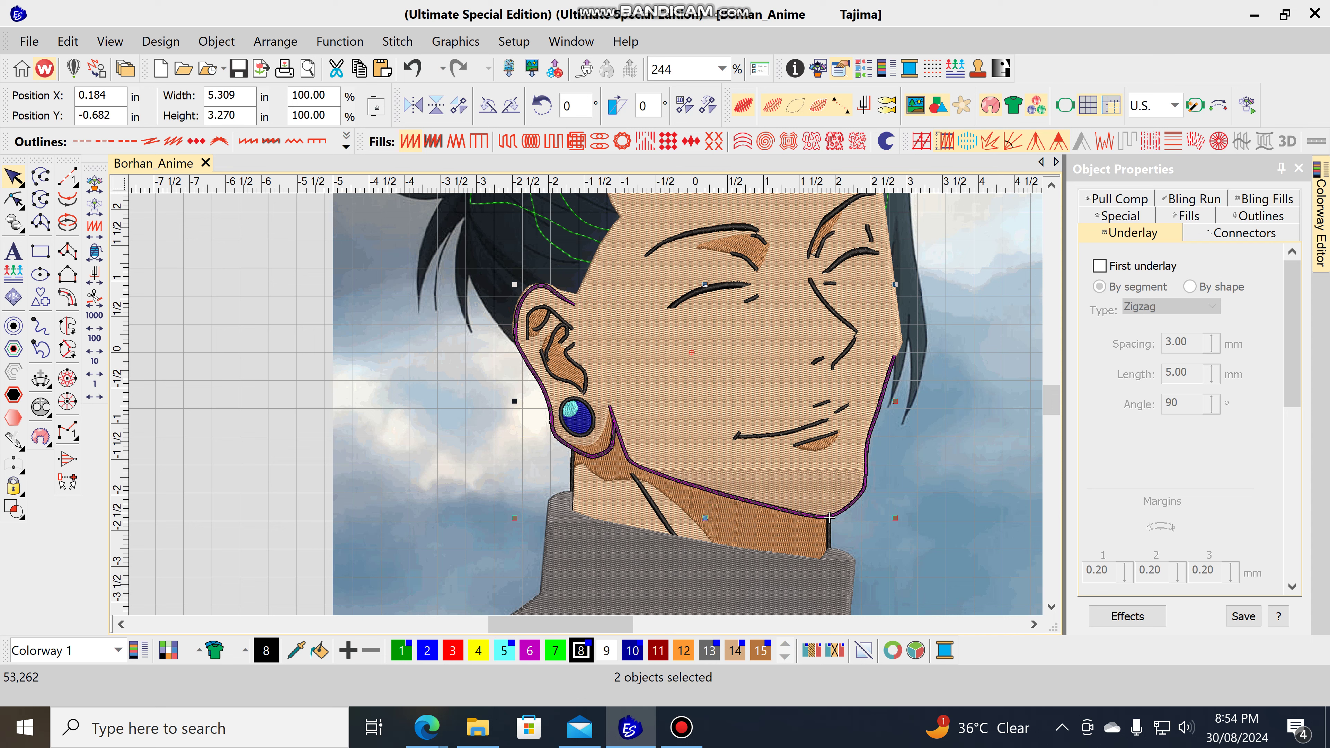
key("ctrl+Tab")
key("ctrl+Tab")
left_click(1099, 265)
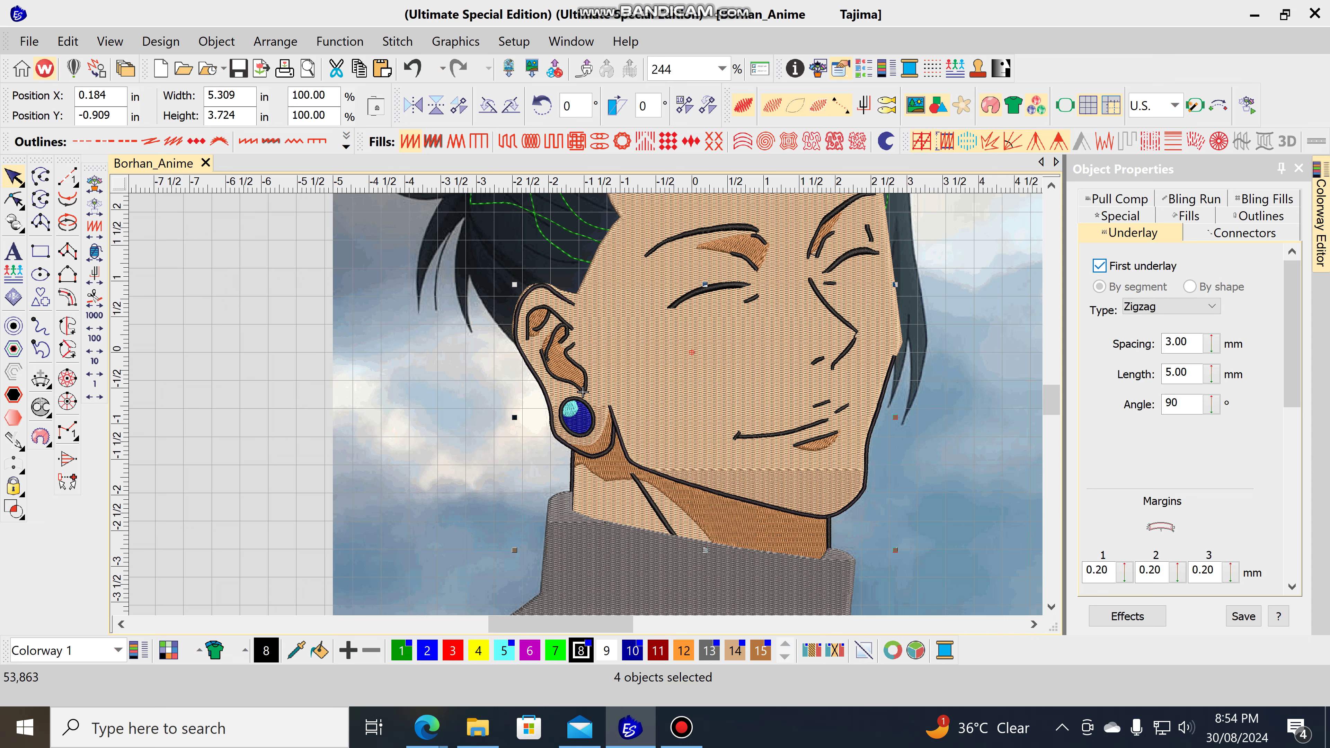
Set the first underlay type of the four selected ear, jaw and neck outlines to Edge run
left_click(1167, 306)
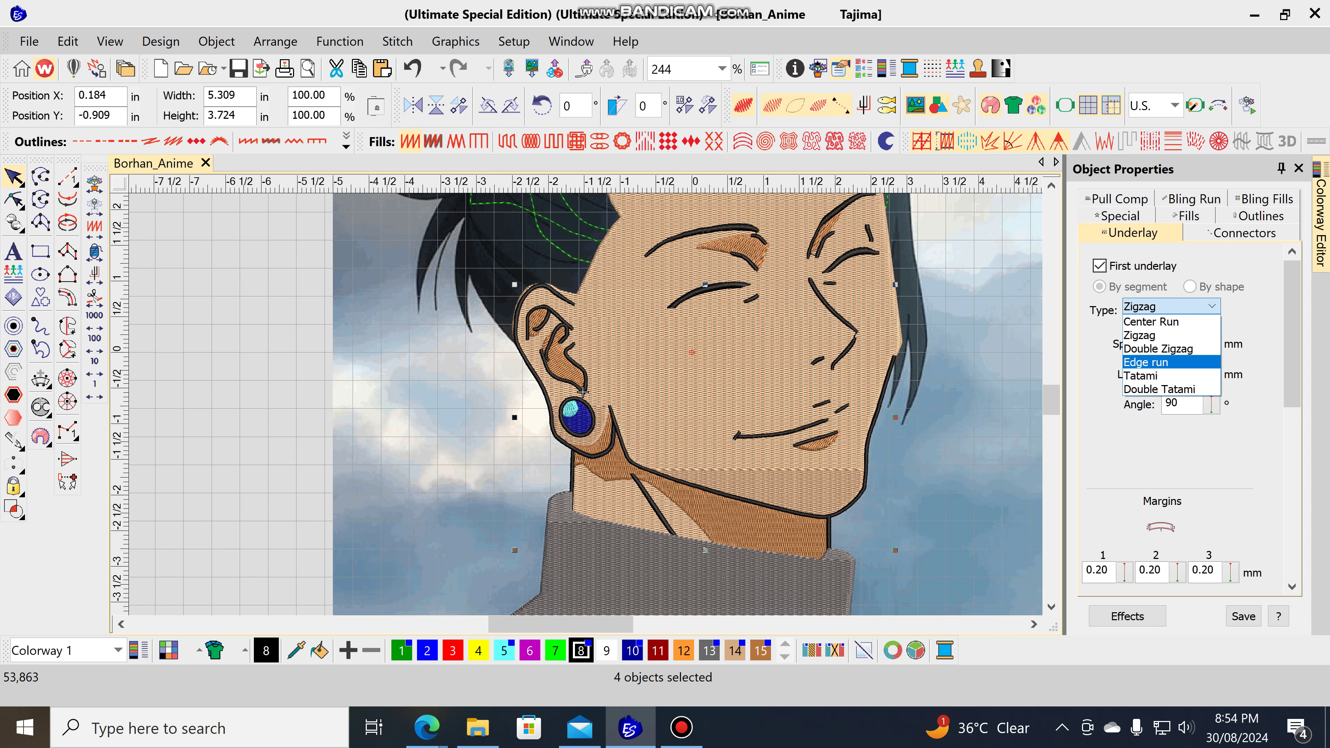
left_click(1146, 361)
mouse_move(1291, 333)
left_mouse_down()
mouse_move(1291, 464)
mouse_move(1290, 333)
left_mouse_up()
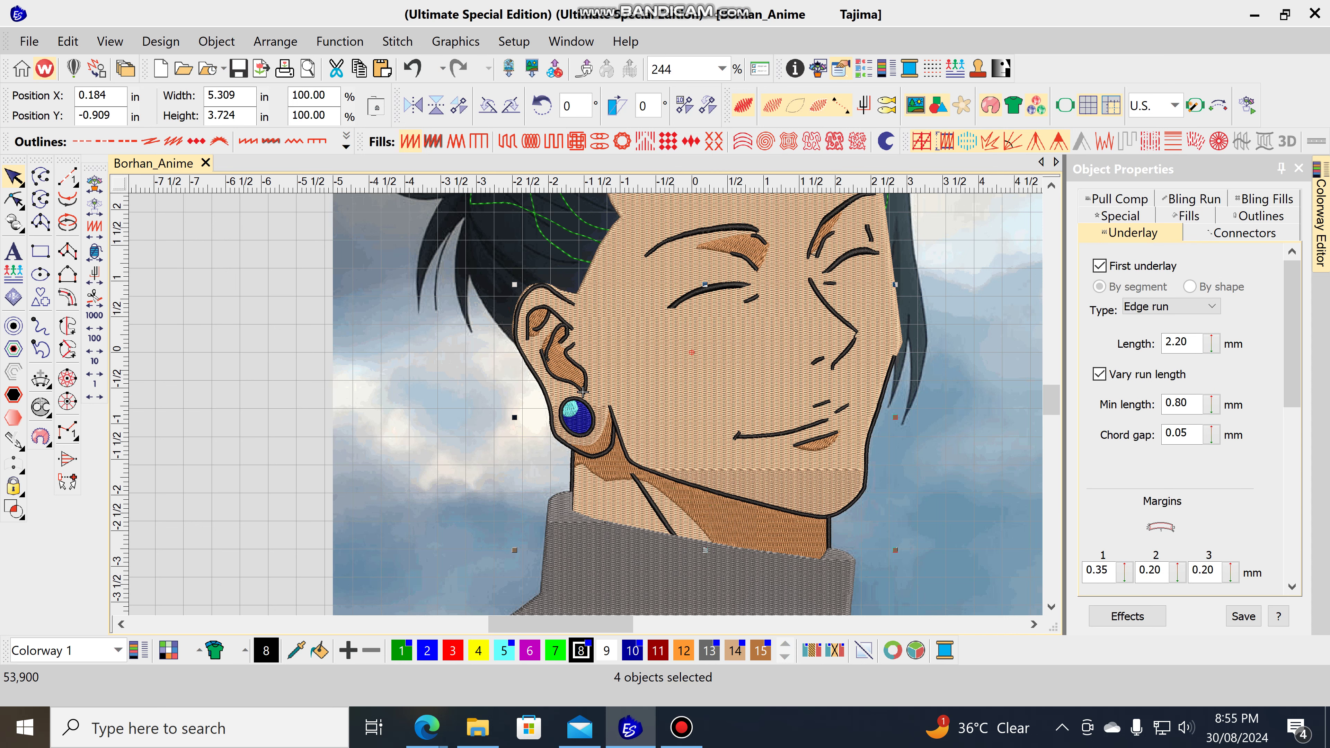
key("Escape")
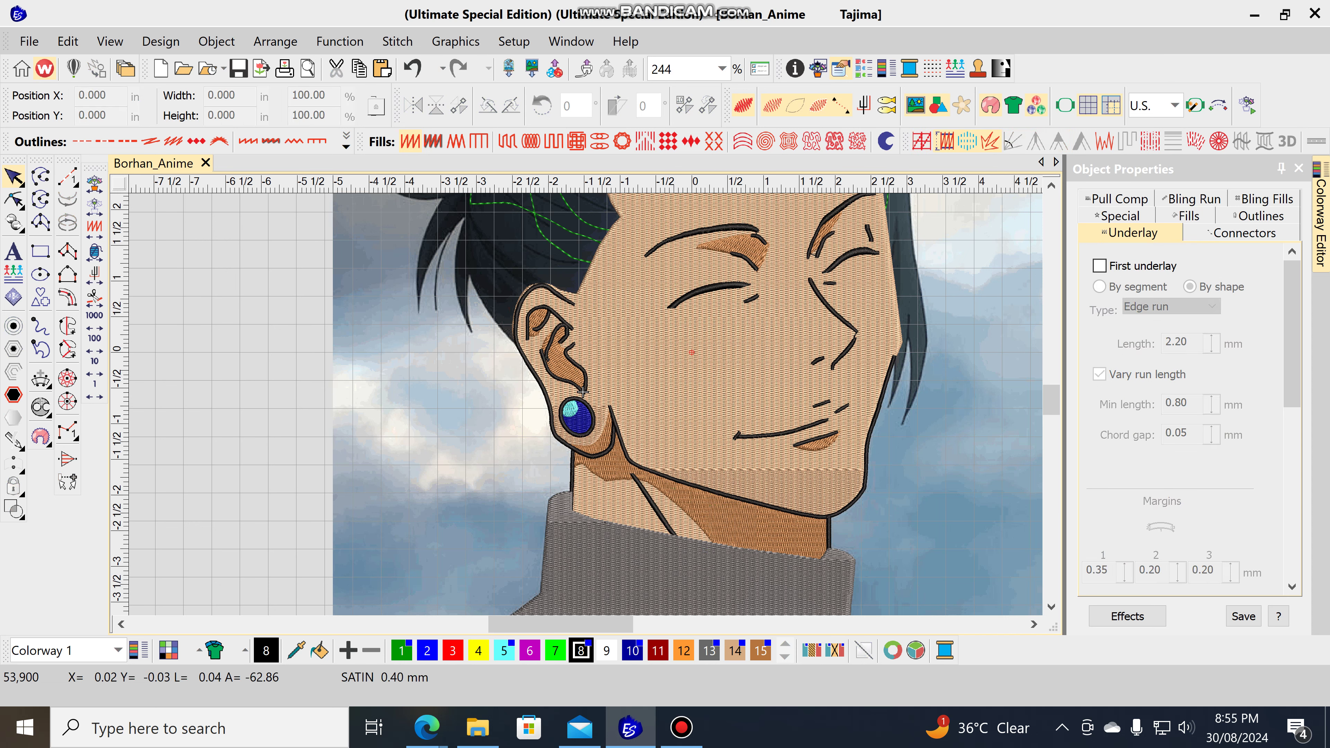
Check the underlay settings of the thin black detail lines on the neck and around the mouth
key("Tab")
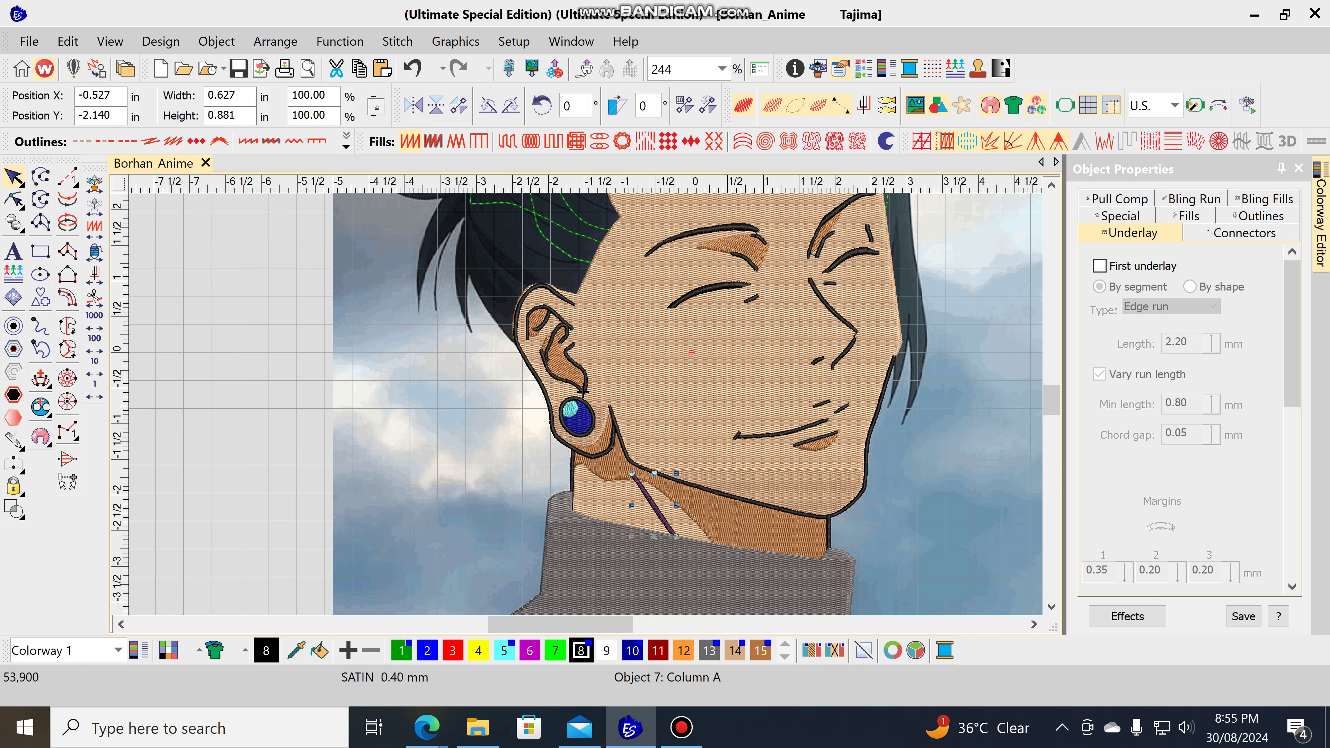
key("Tab")
key("shift+Tab")
key("Tab")
key("Tab")
key("Tab")
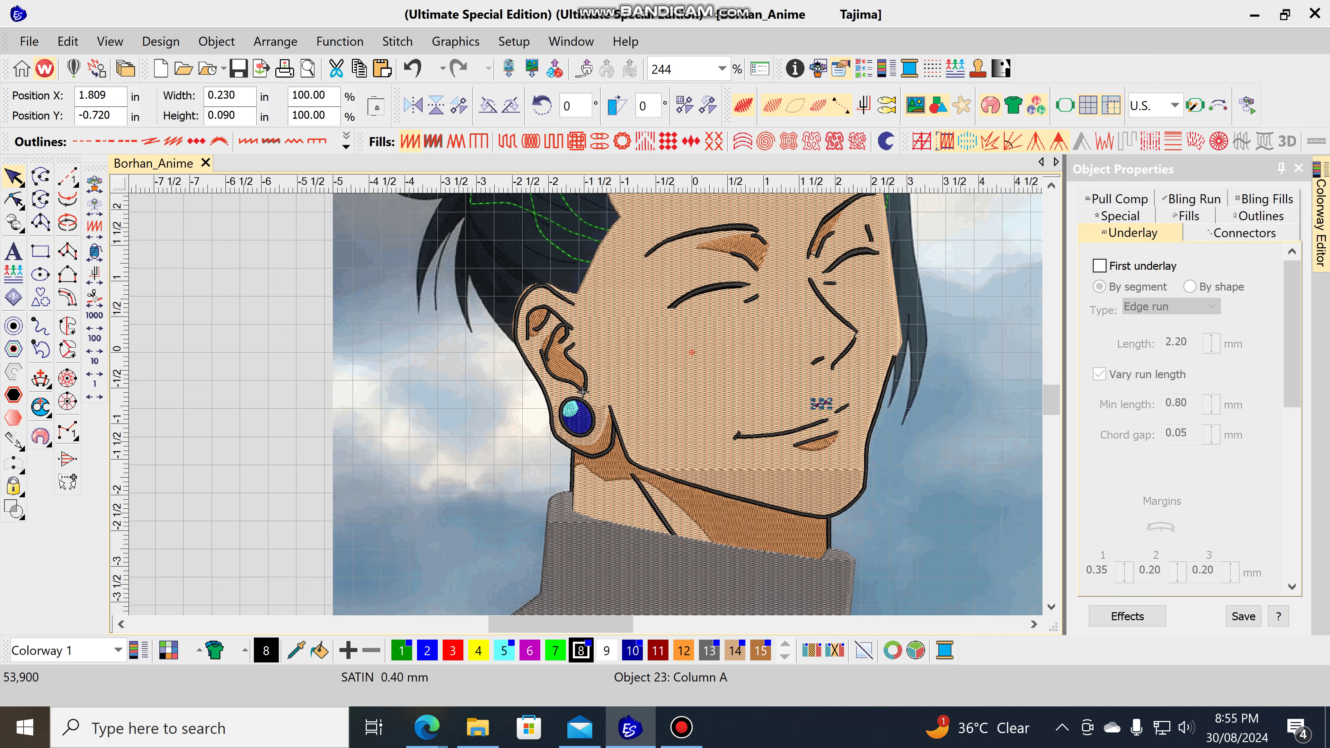
key("Escape")
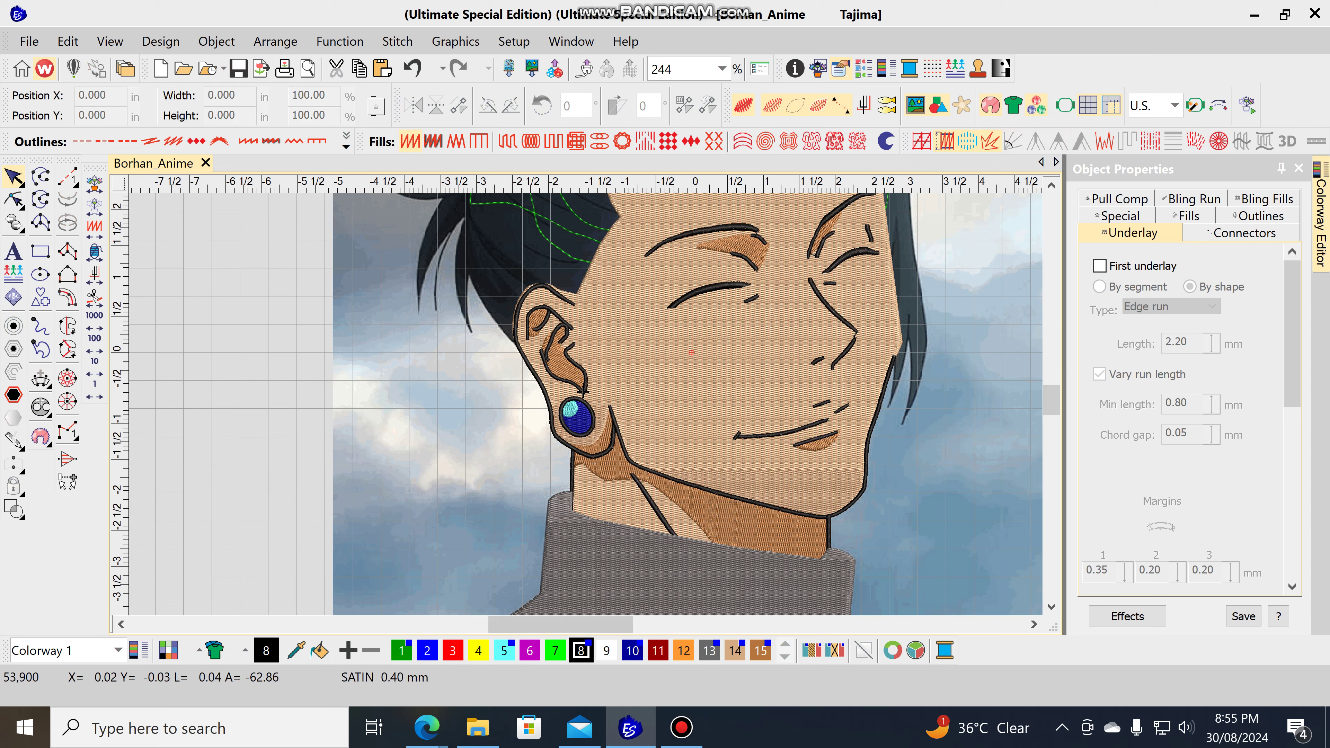
Hide the stitches so the sweater artwork can be traced
scroll(583, 392, "down", 2)
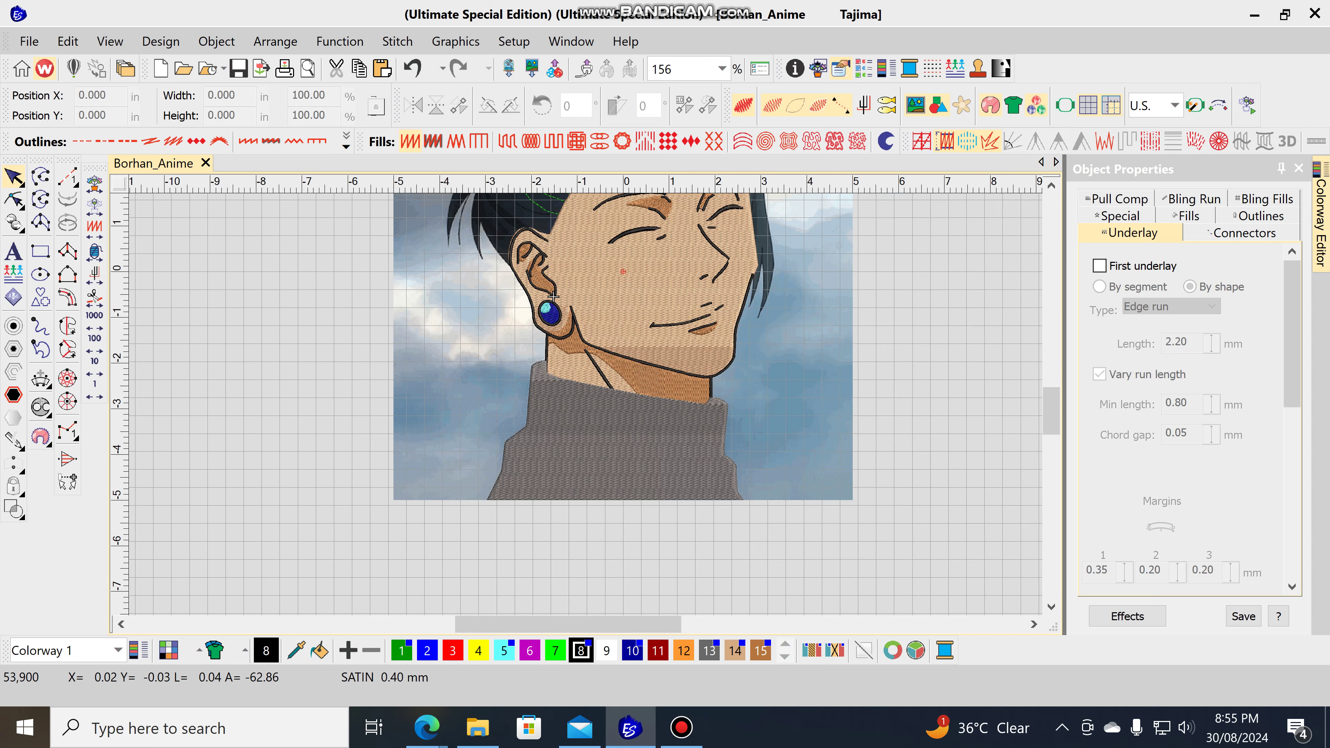
scroll(518, 194, "up", 2)
key("s")
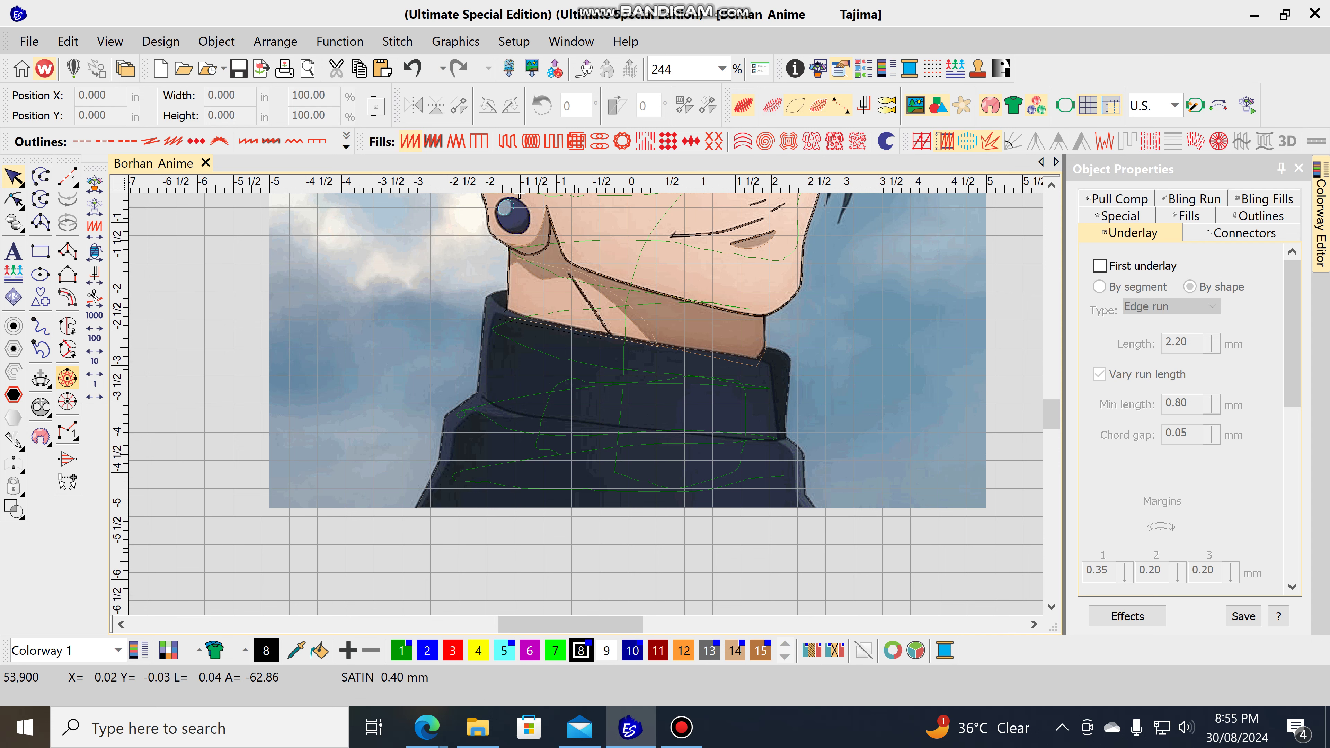
Set up a new Complex Fill with Tatami stitching at 1.50 mm spacing
left_click(68, 325)
scroll(428, 548, "up", 3)
scroll(586, 303, "up", 2)
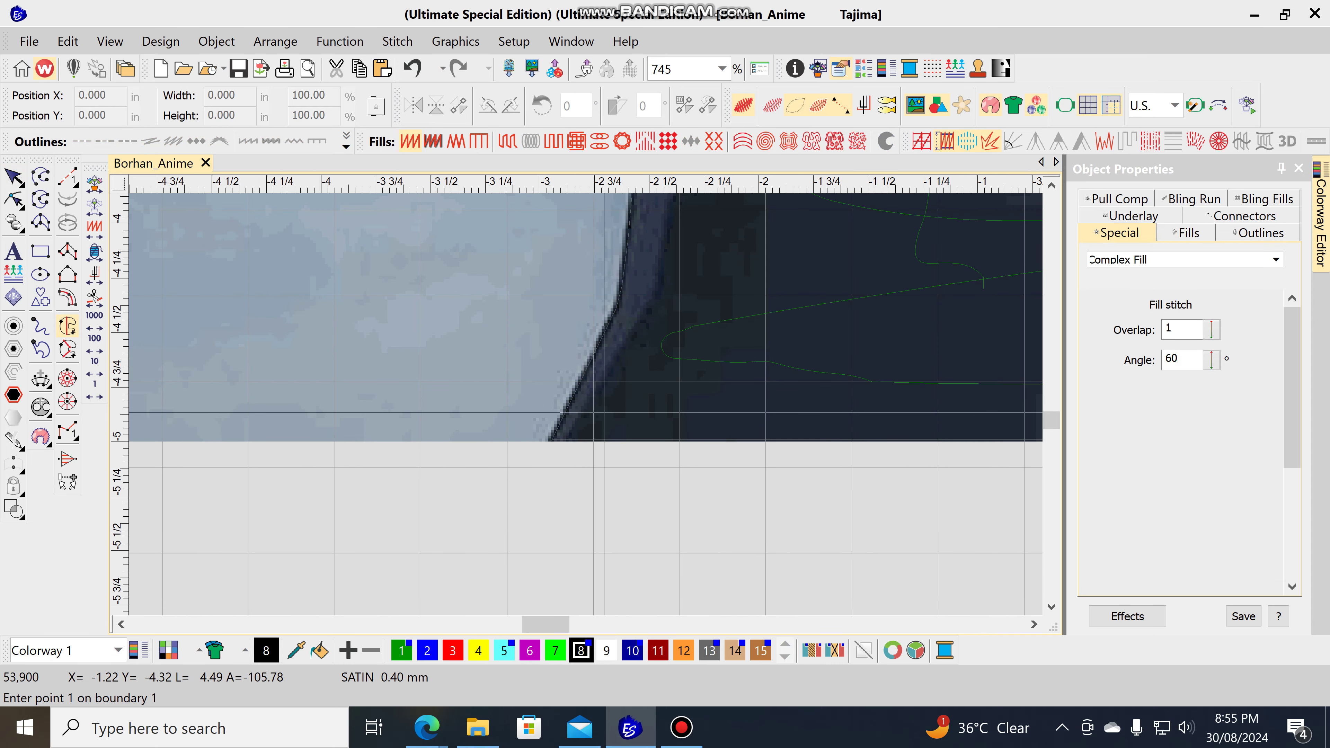
scroll(569, 441, "down", 3)
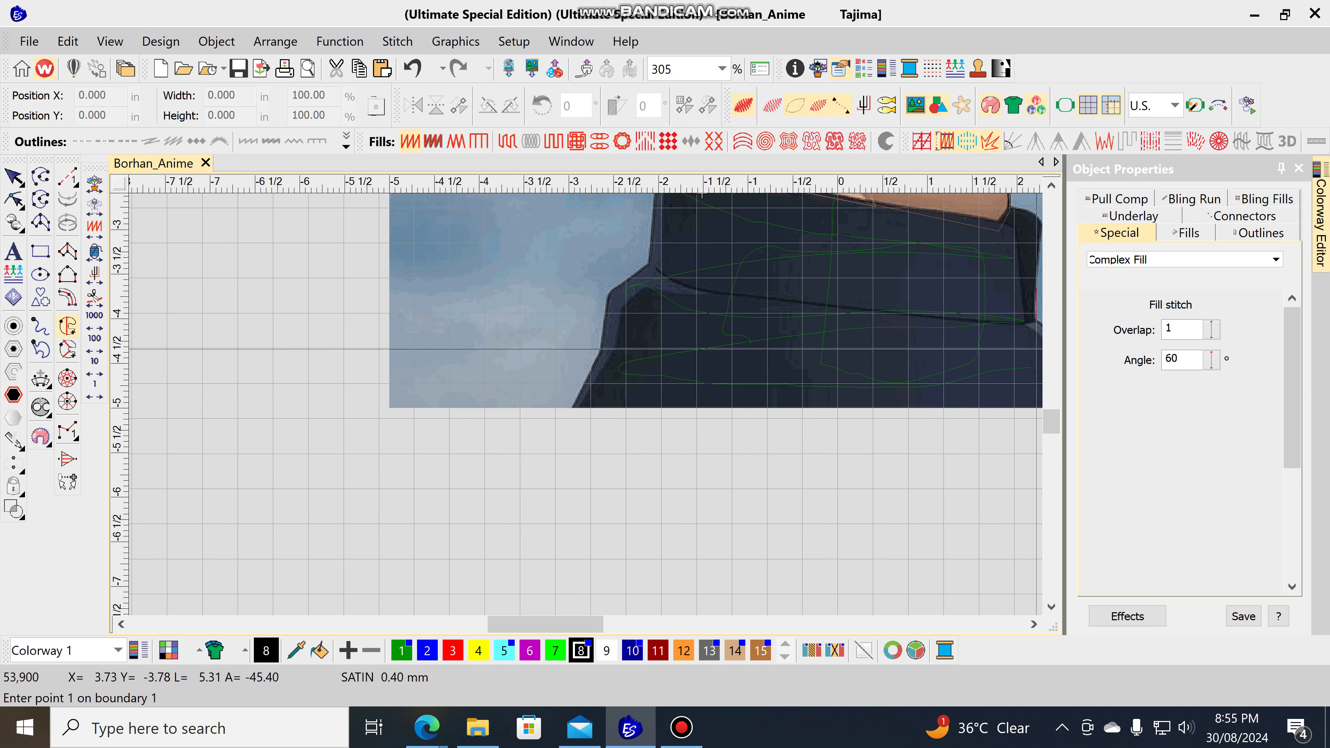
left_click(1185, 232)
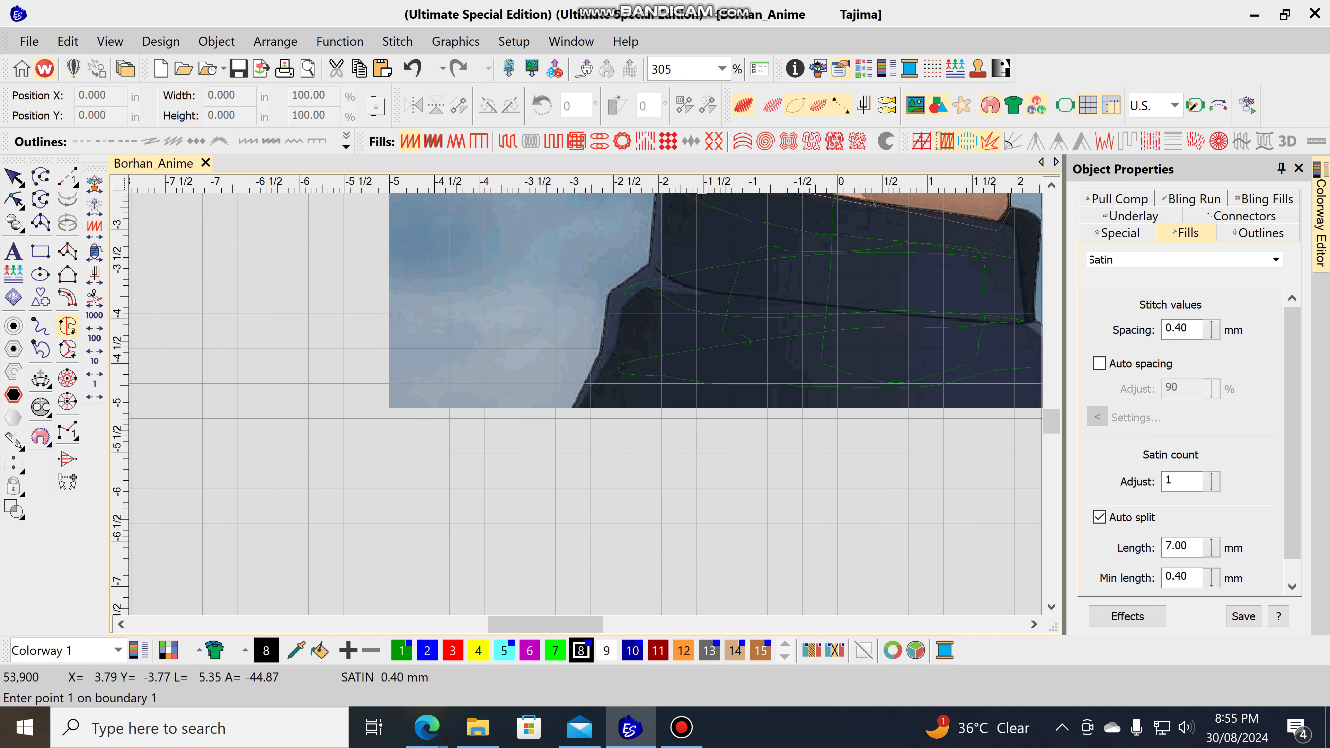
double_click(1180, 329)
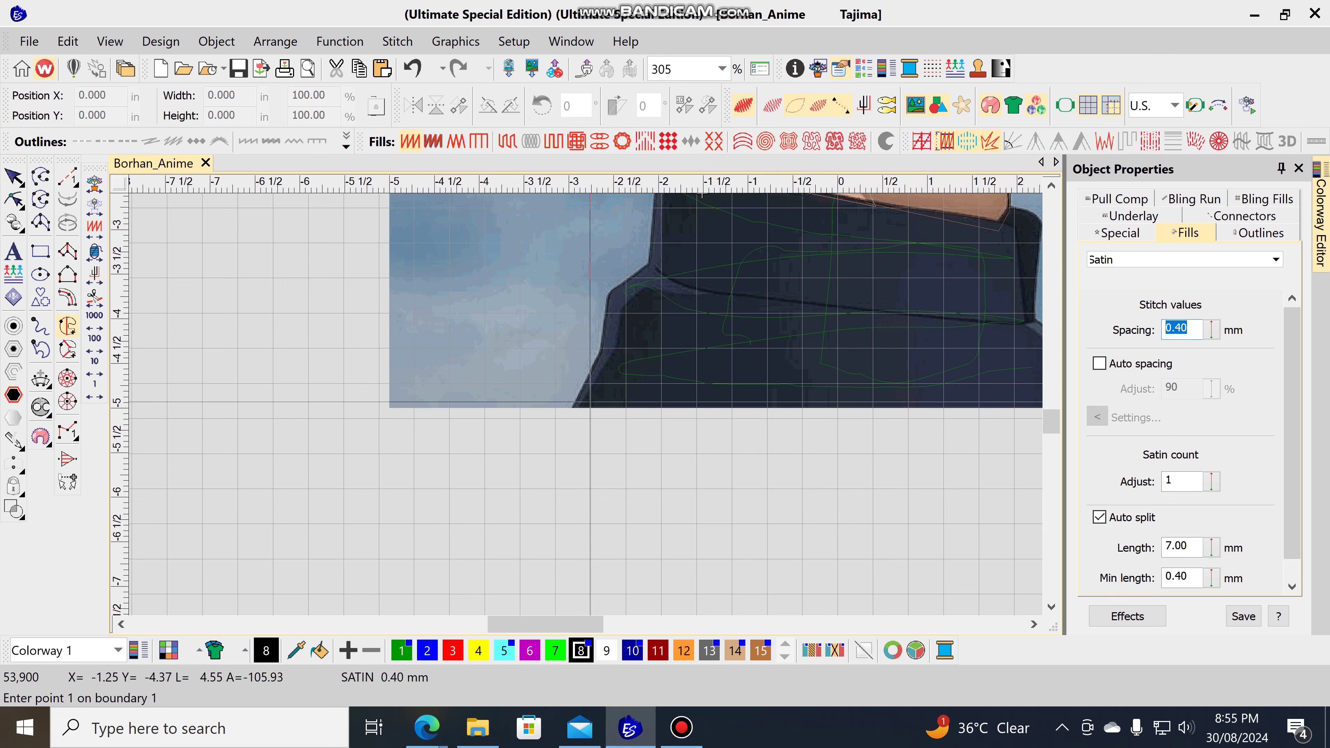
left_click(506, 141)
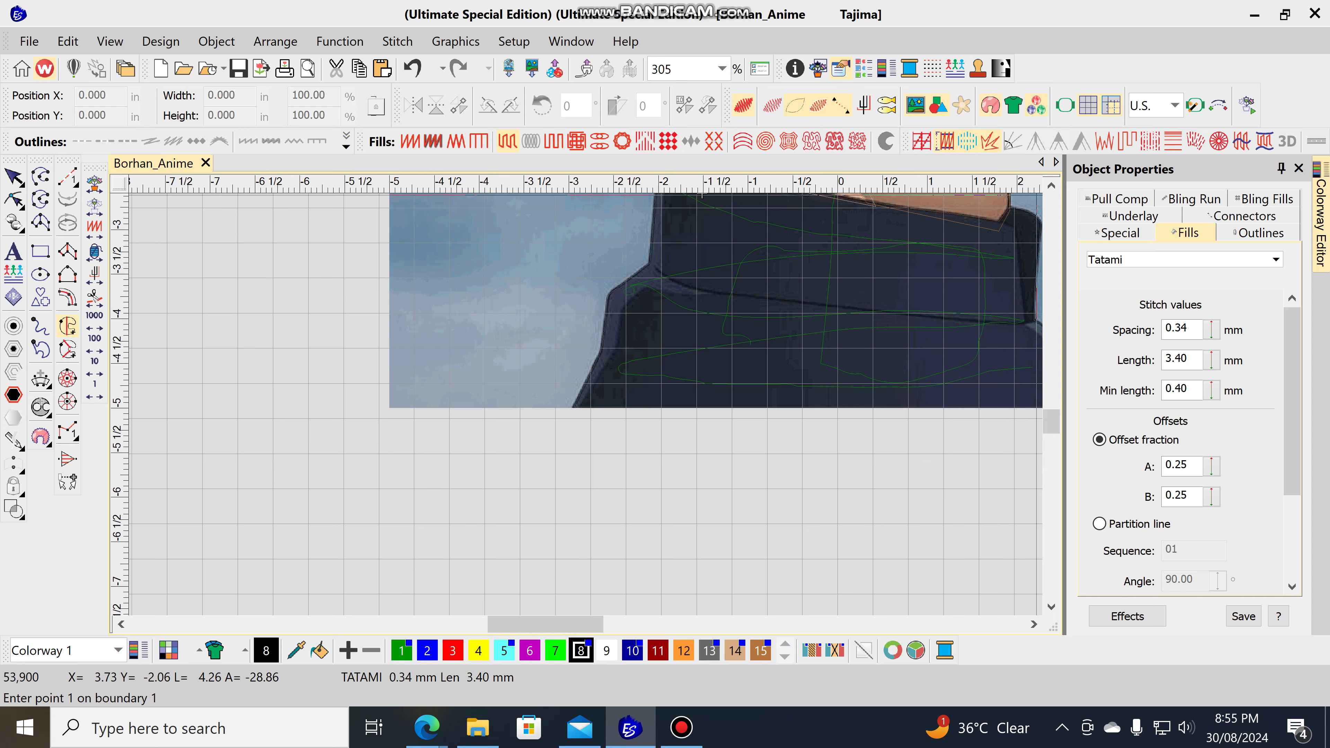
left_click(1133, 216)
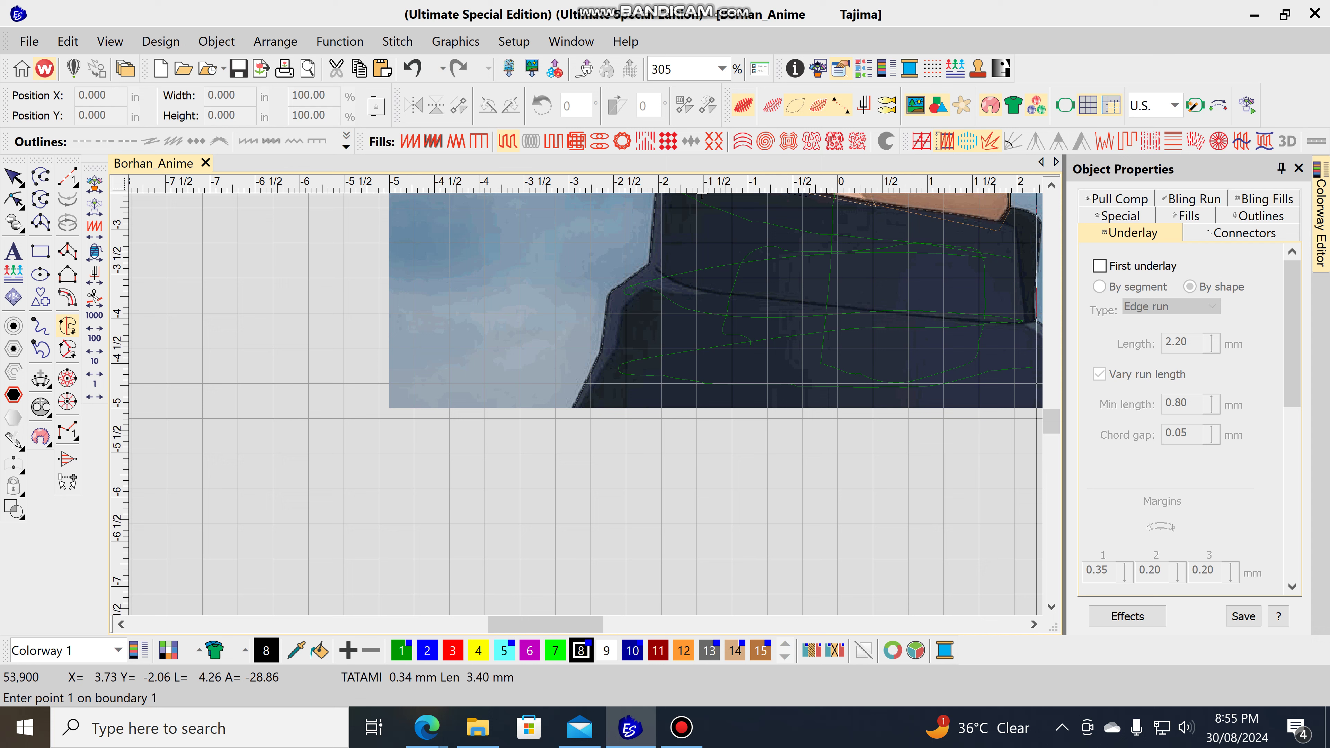
left_click(1187, 215)
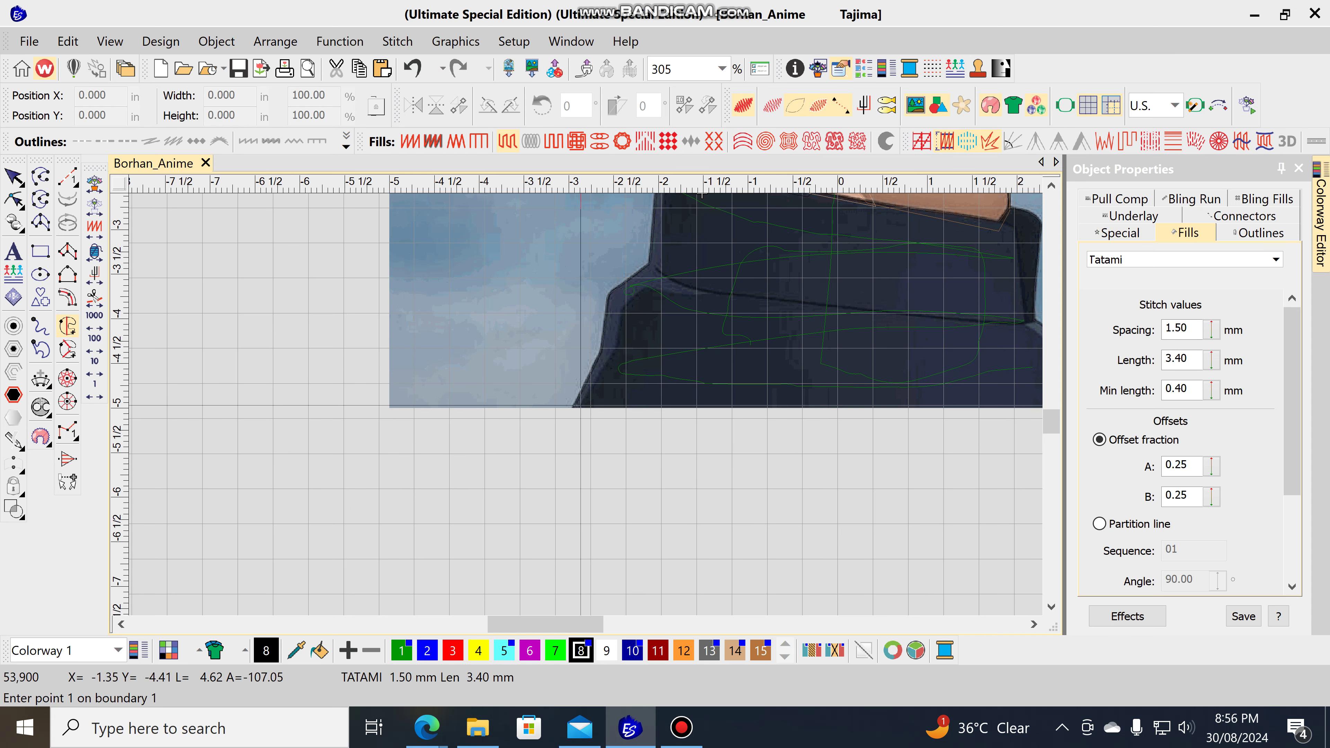
Place the first two boundary points of the sweater's Complex Fill, from its lower-left corner up along the inner edge of the lighter side strip
scroll(580, 406, "down", 5)
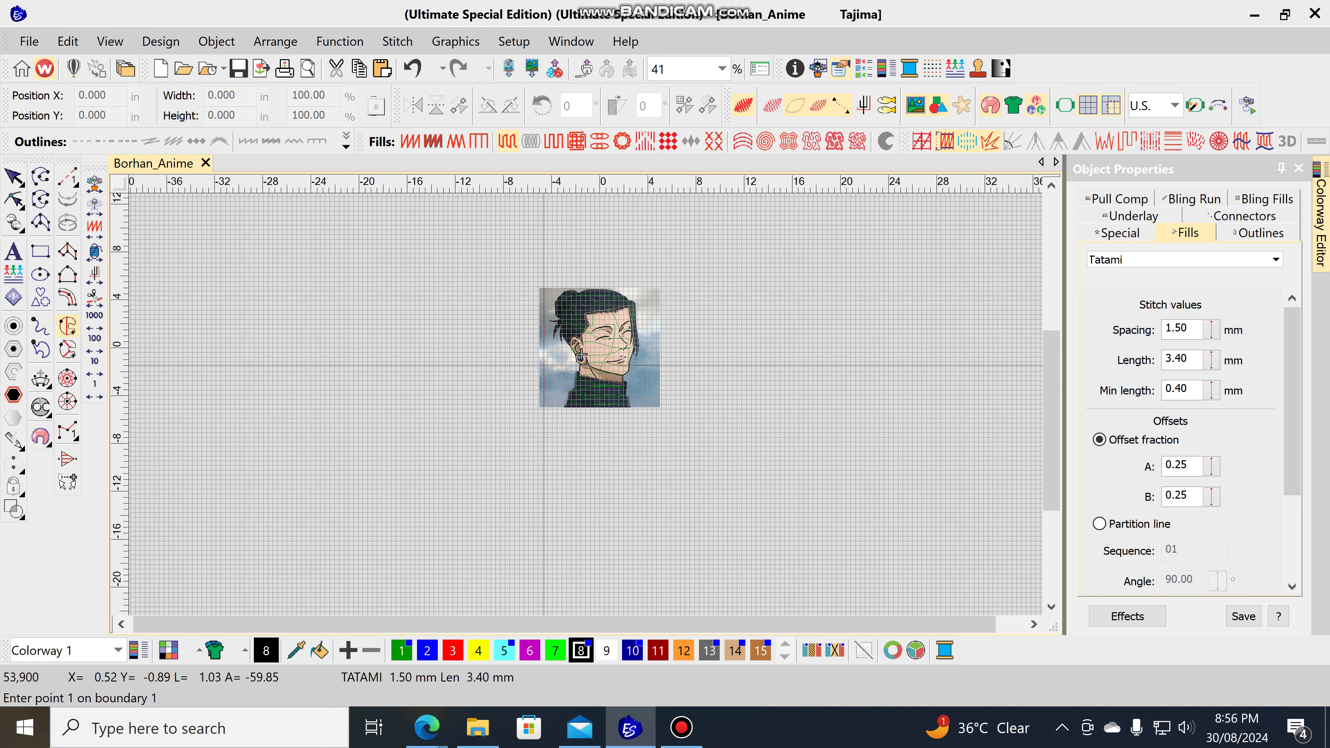
scroll(581, 355, "up", 3)
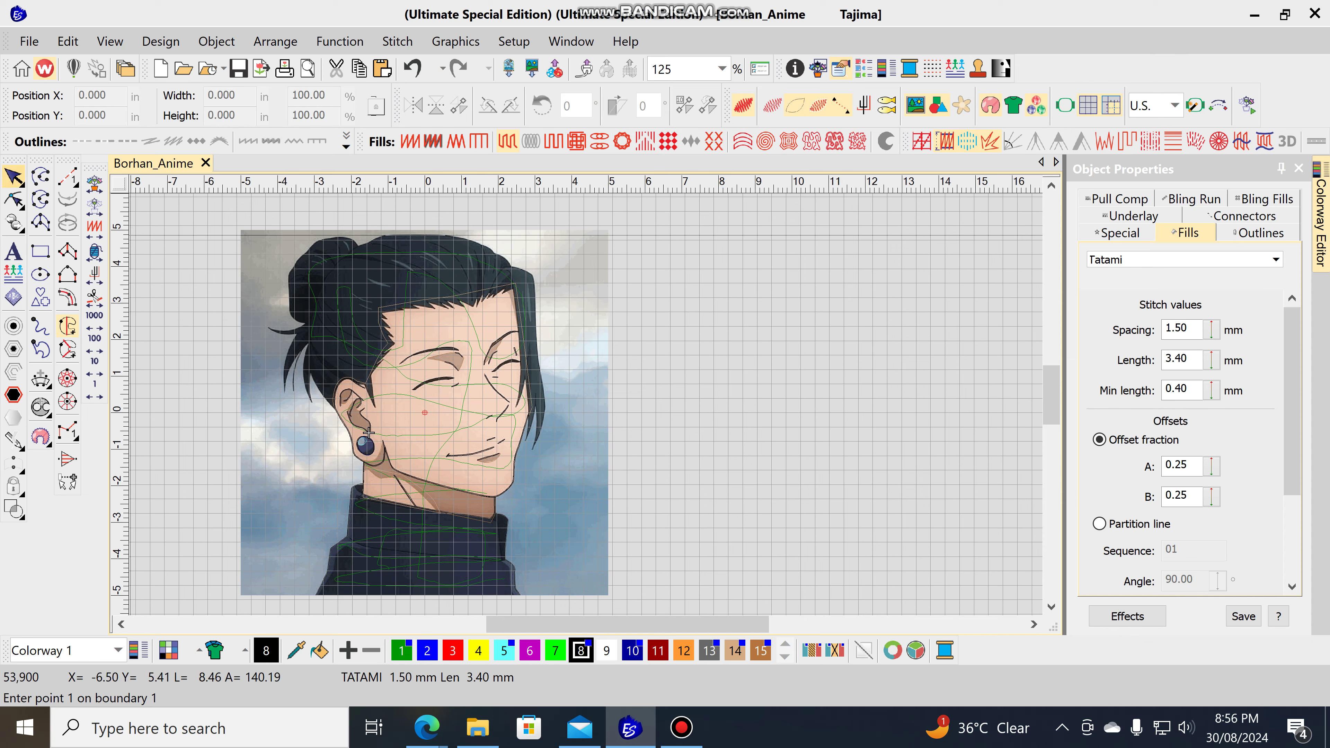
scroll(319, 585, "up", 2)
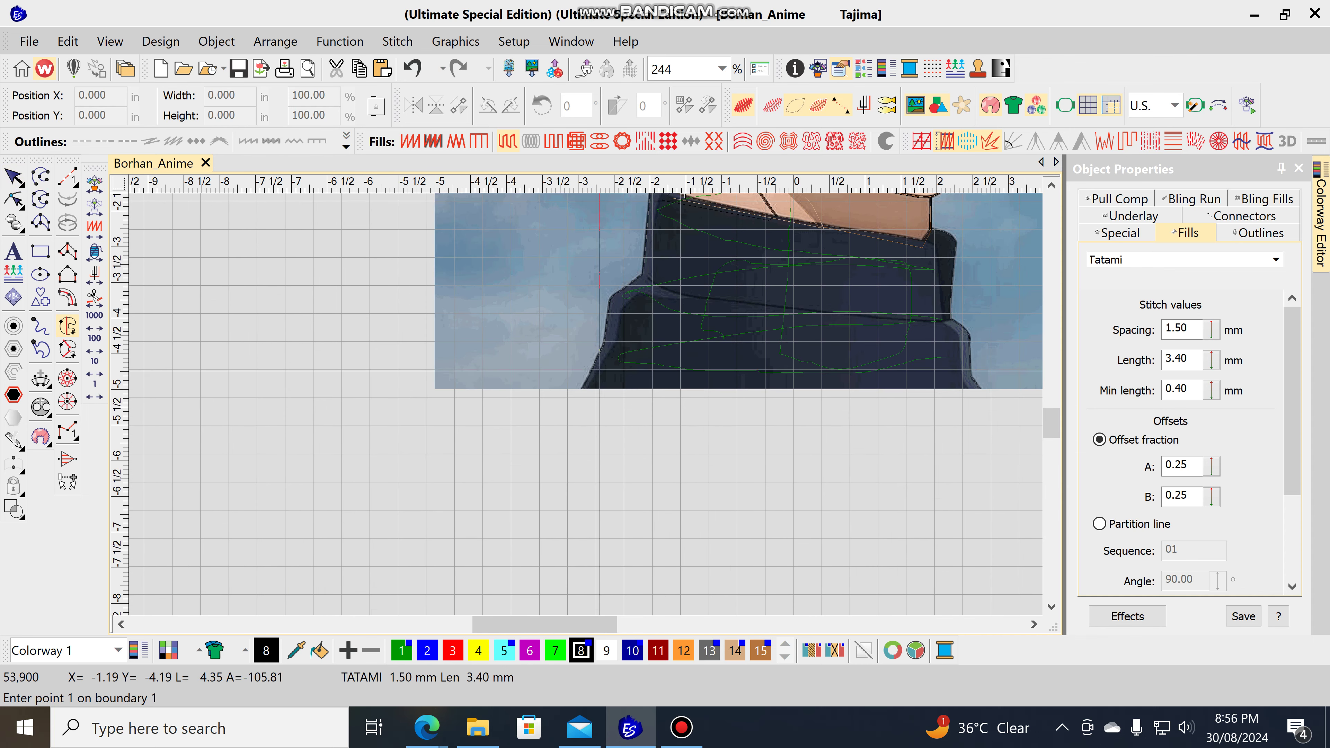
scroll(602, 358, "up", 5)
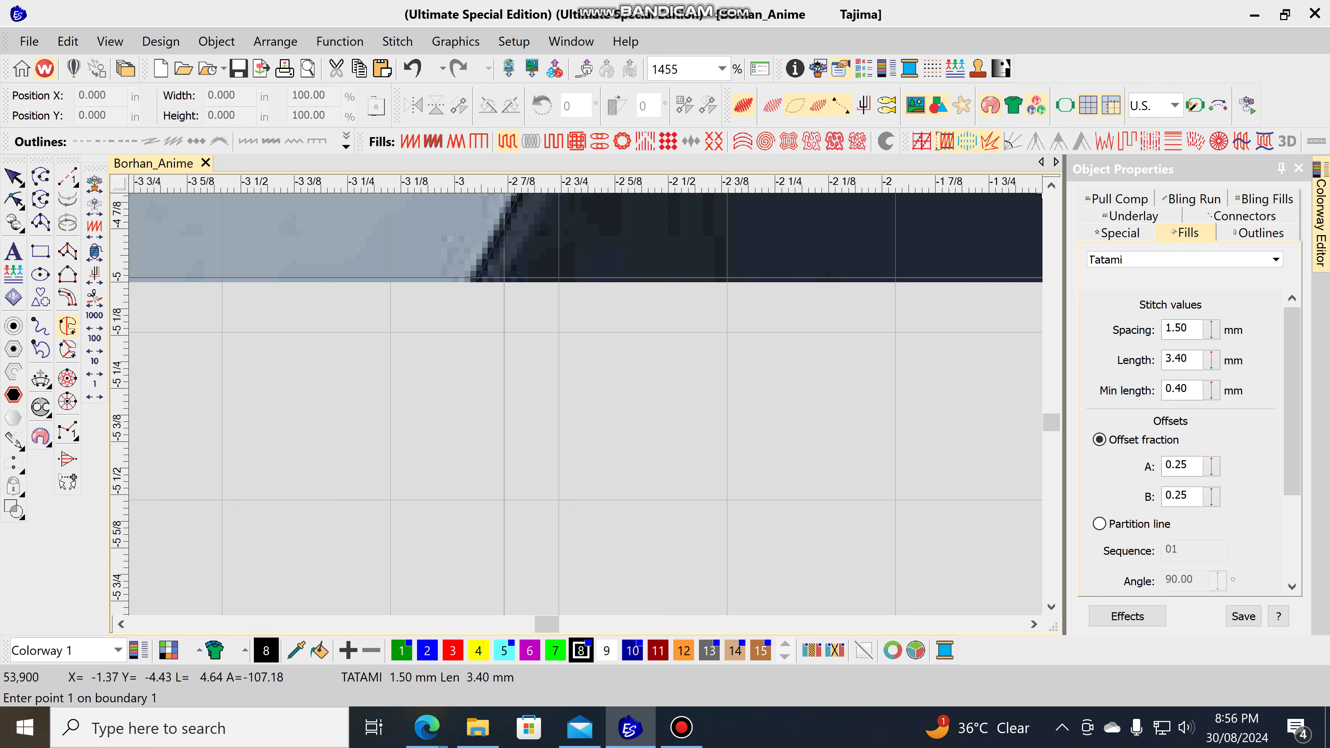
scroll(500, 280, "up", 1)
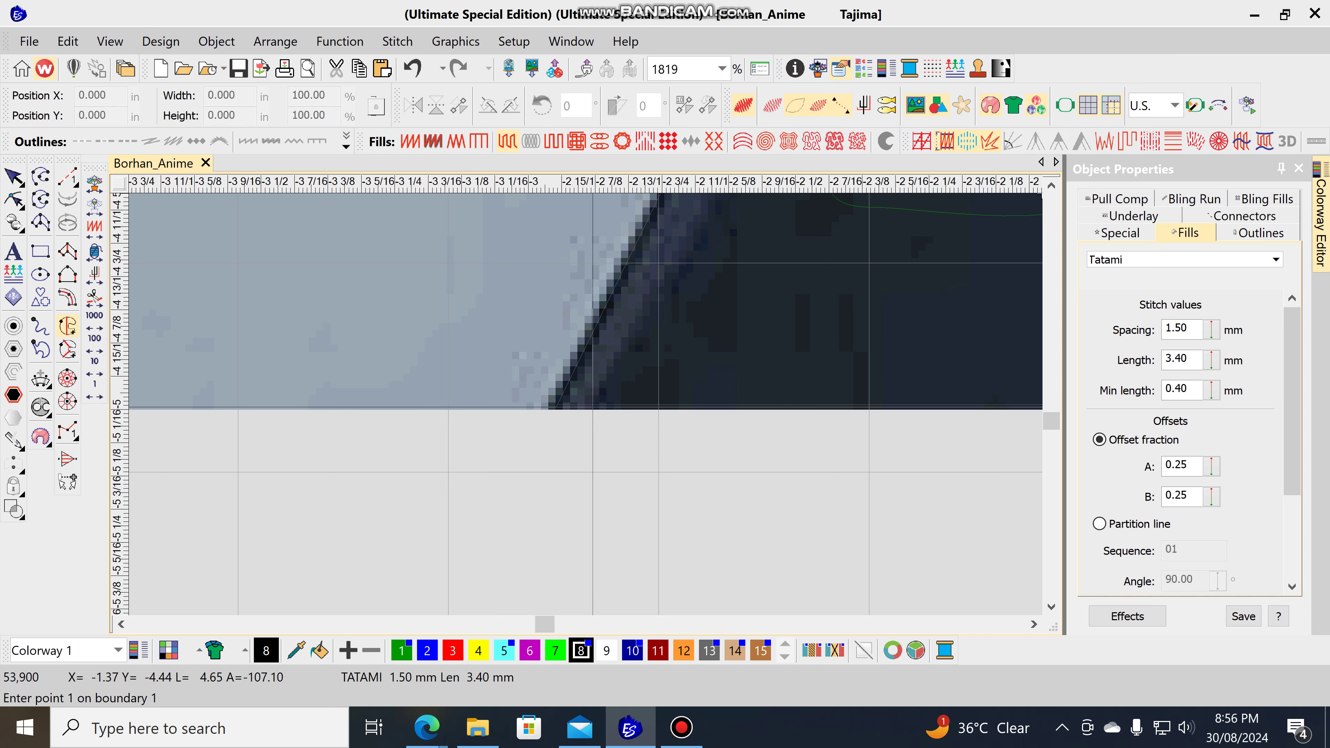
left_click(592, 406)
scroll(586, 411, "down", 3)
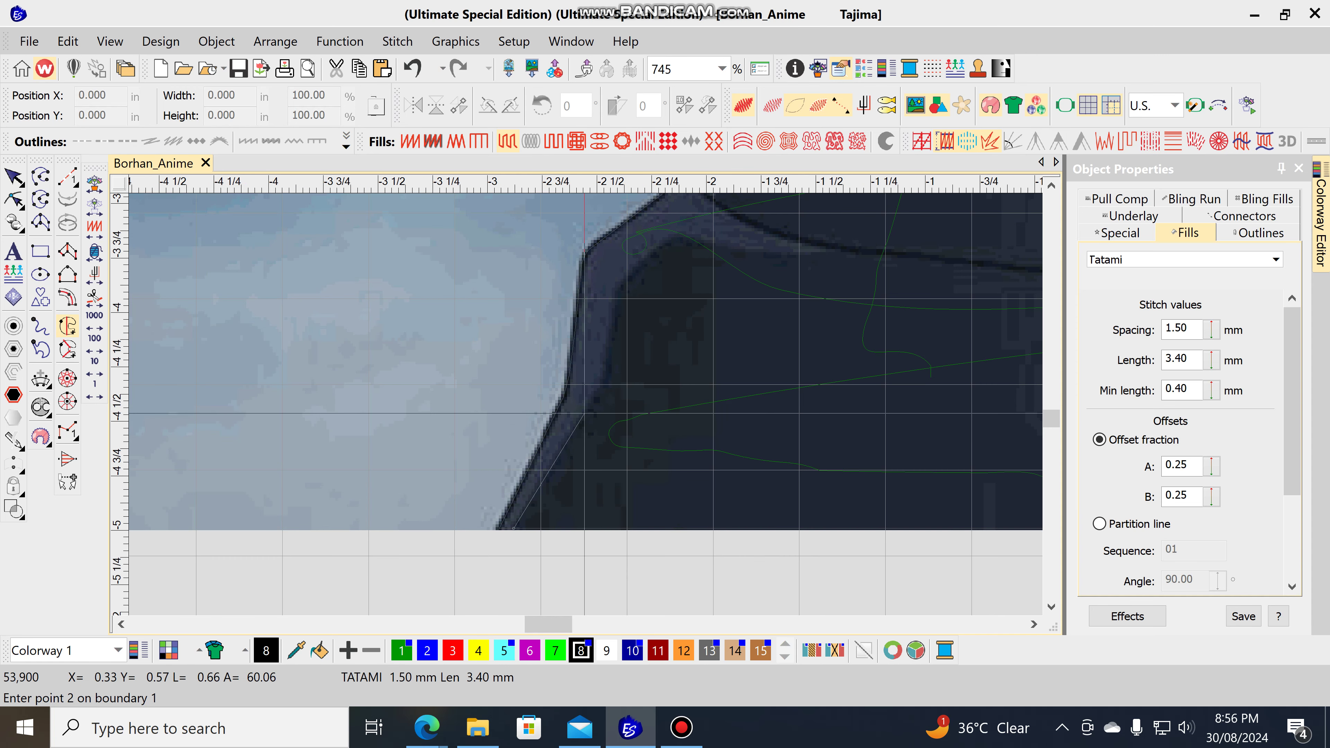
left_click(585, 408)
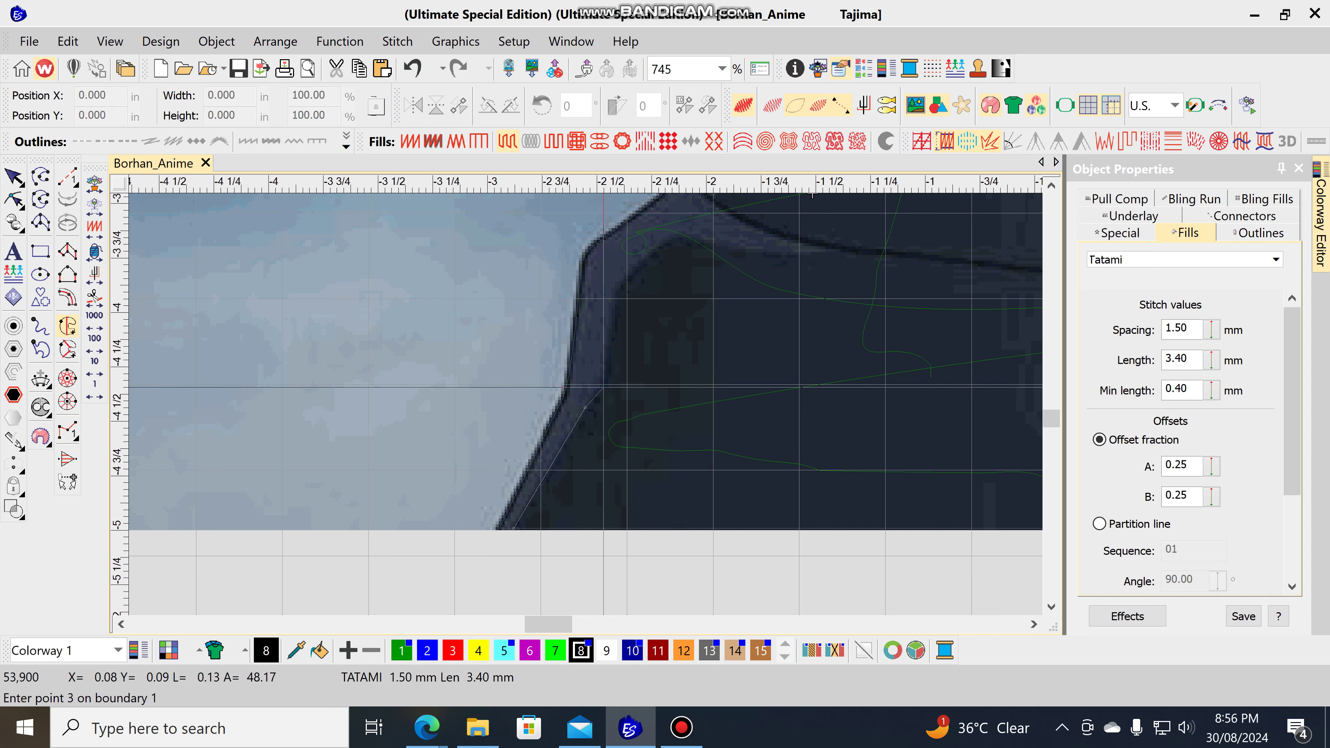
left_click(606, 384)
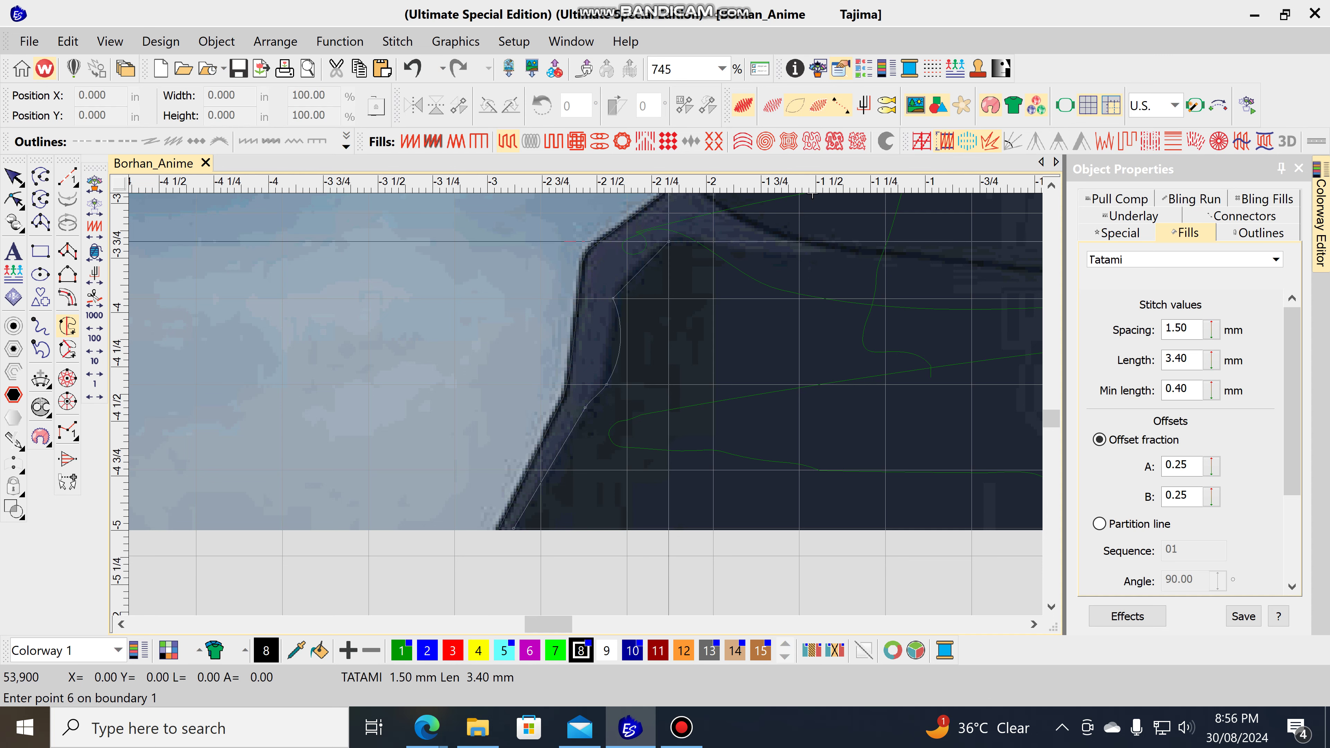
key("BackSpace")
key("BackSpace")
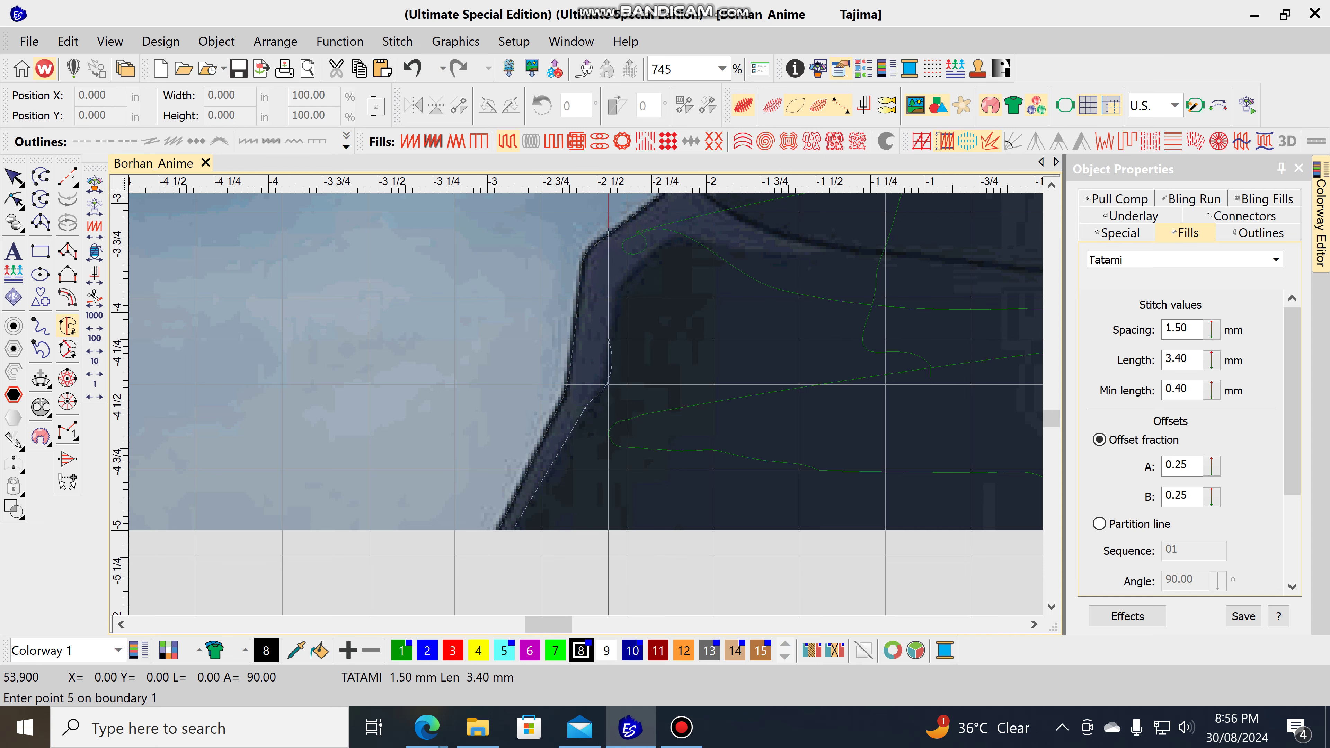
key("BackSpace")
key("BackSpace")
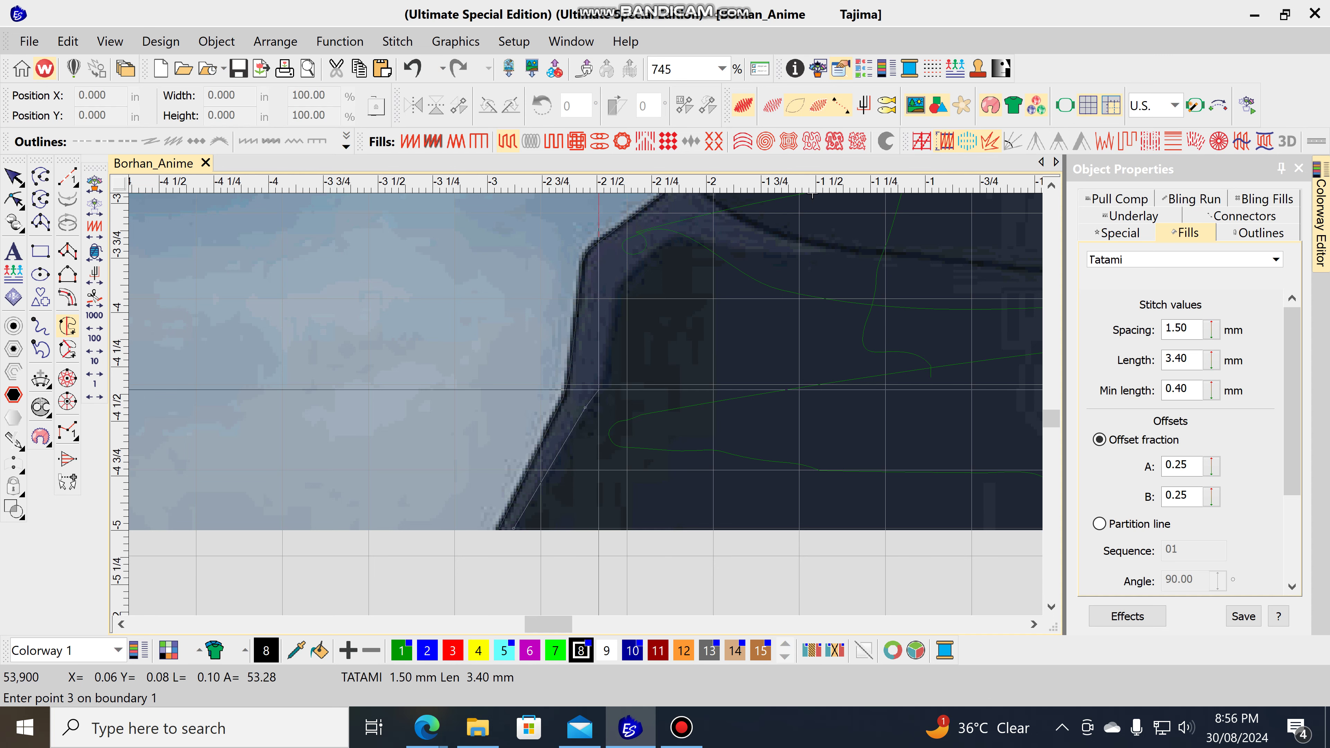
Continue the Complex Fill boundary up the inner edge of the lighter side strip and around the lower body's shoulder curve, removing misplaced points
left_click(598, 388)
left_click(606, 373)
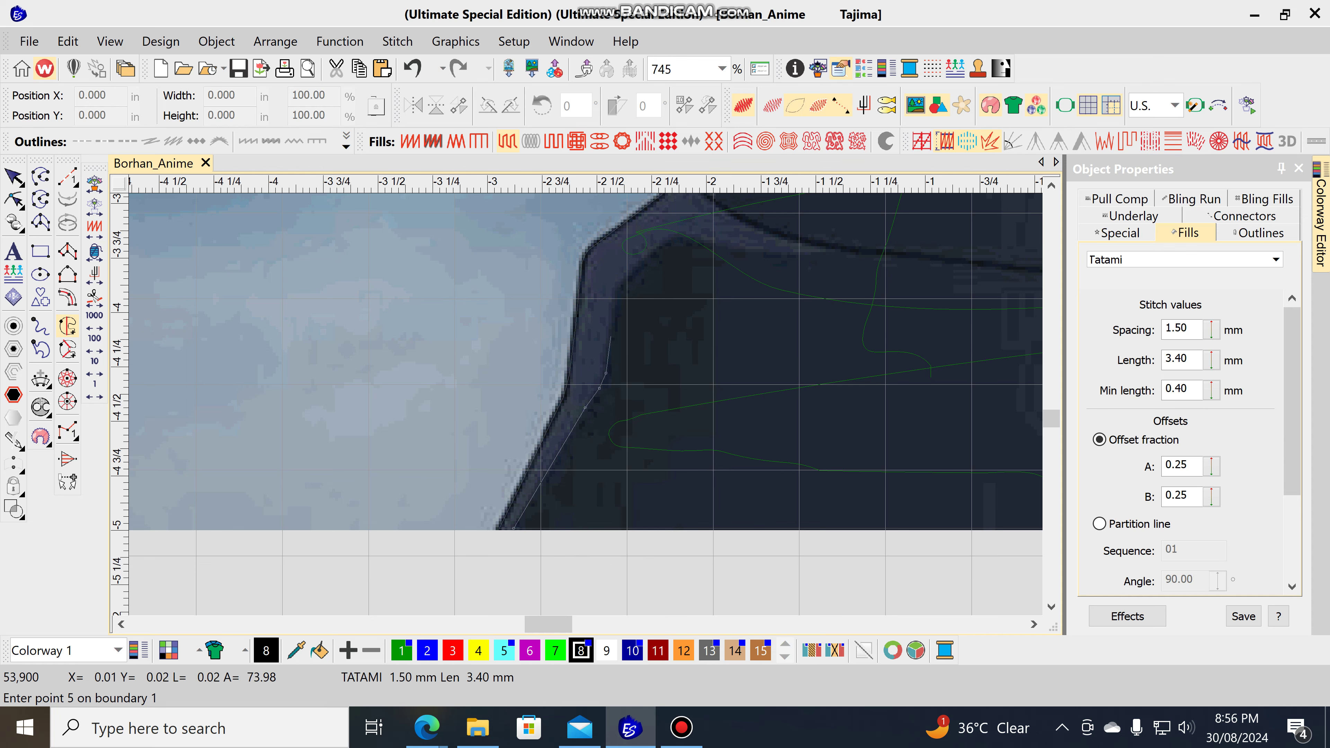
left_click(611, 316)
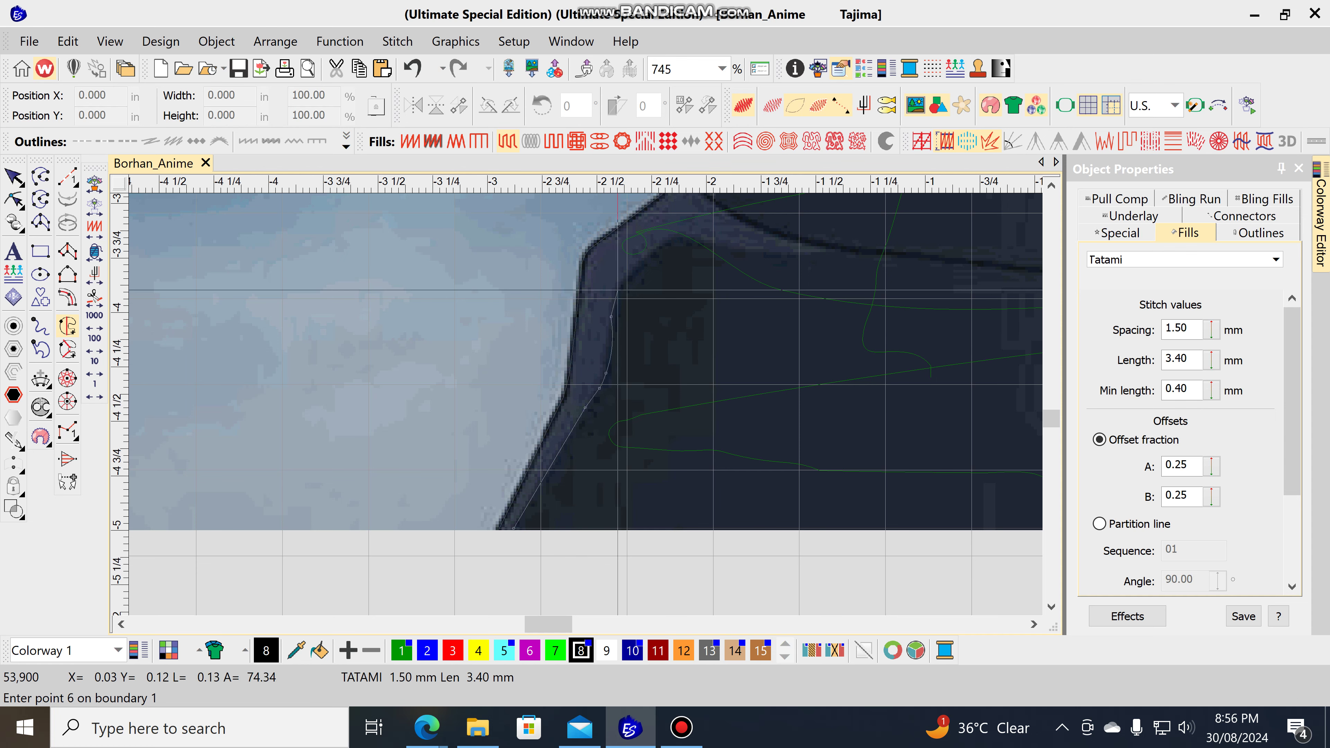
key("BackSpace")
scroll(636, 295, "up", 3)
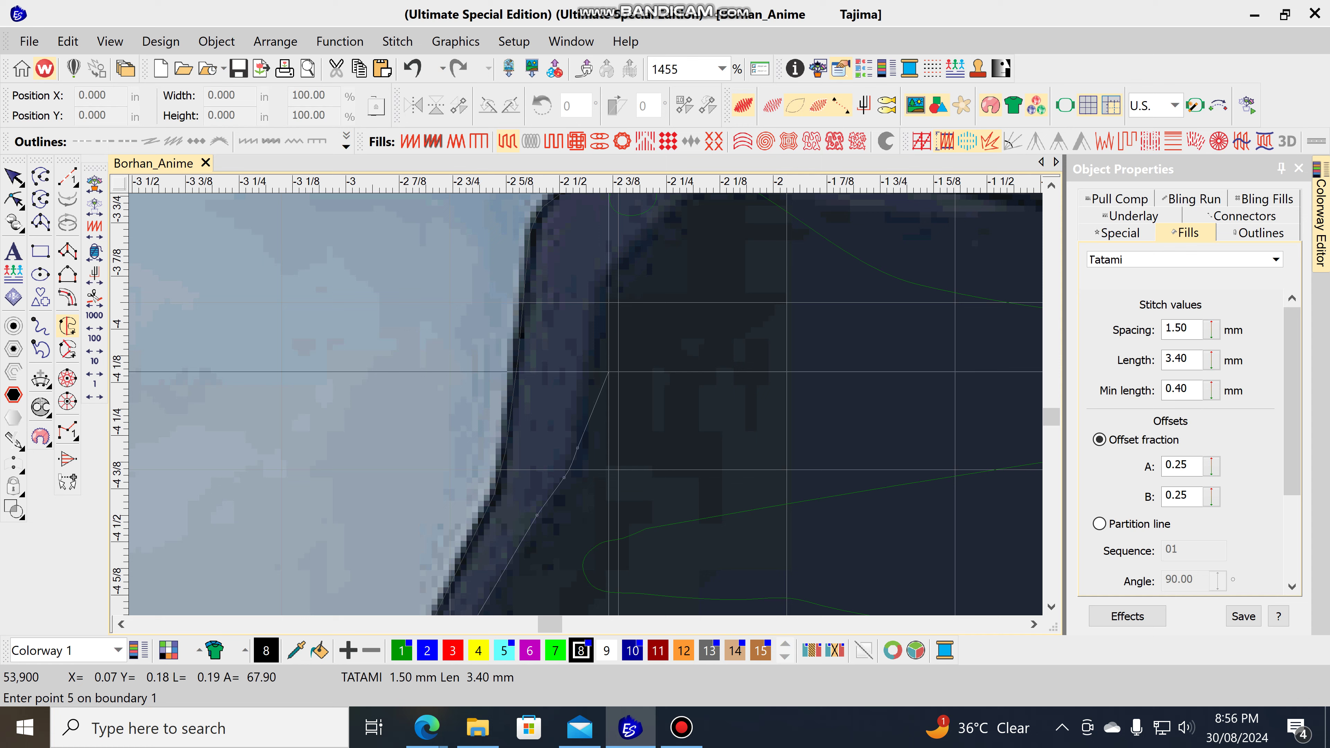
key("BackSpace")
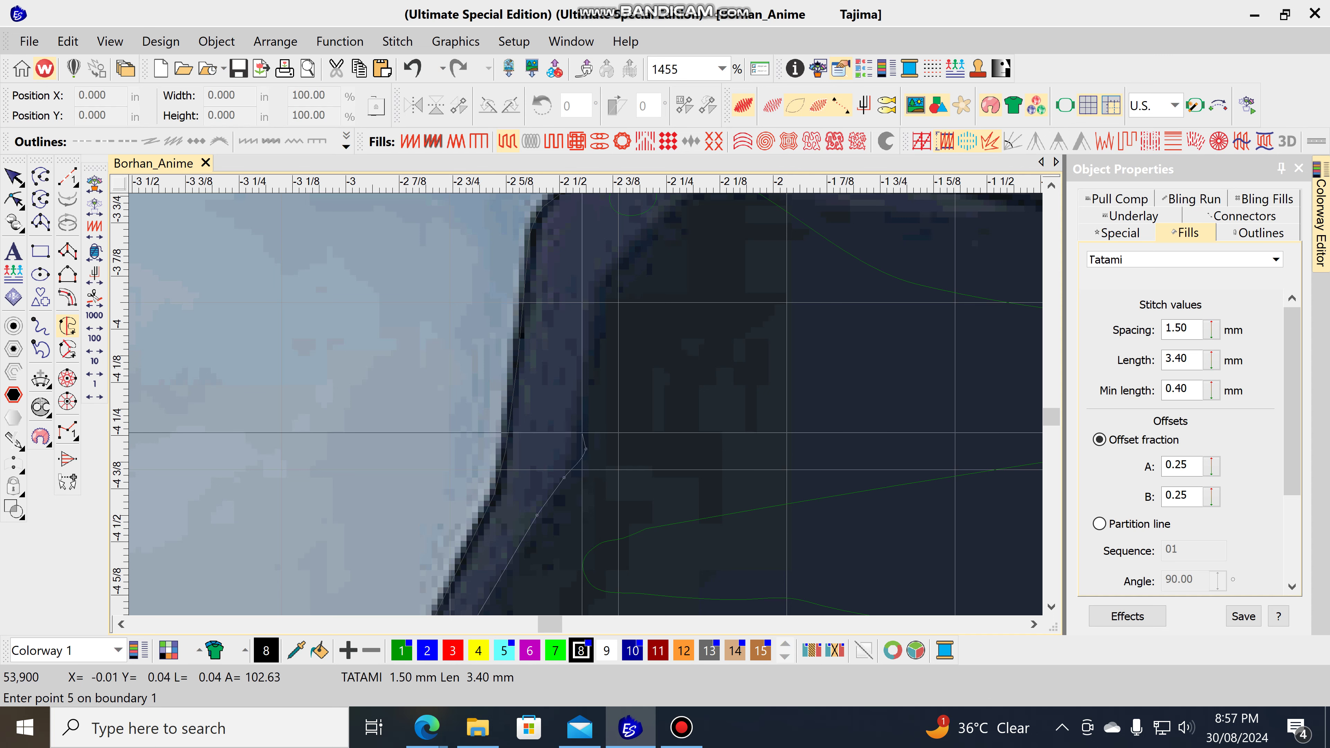
left_click(579, 419)
left_click(581, 376)
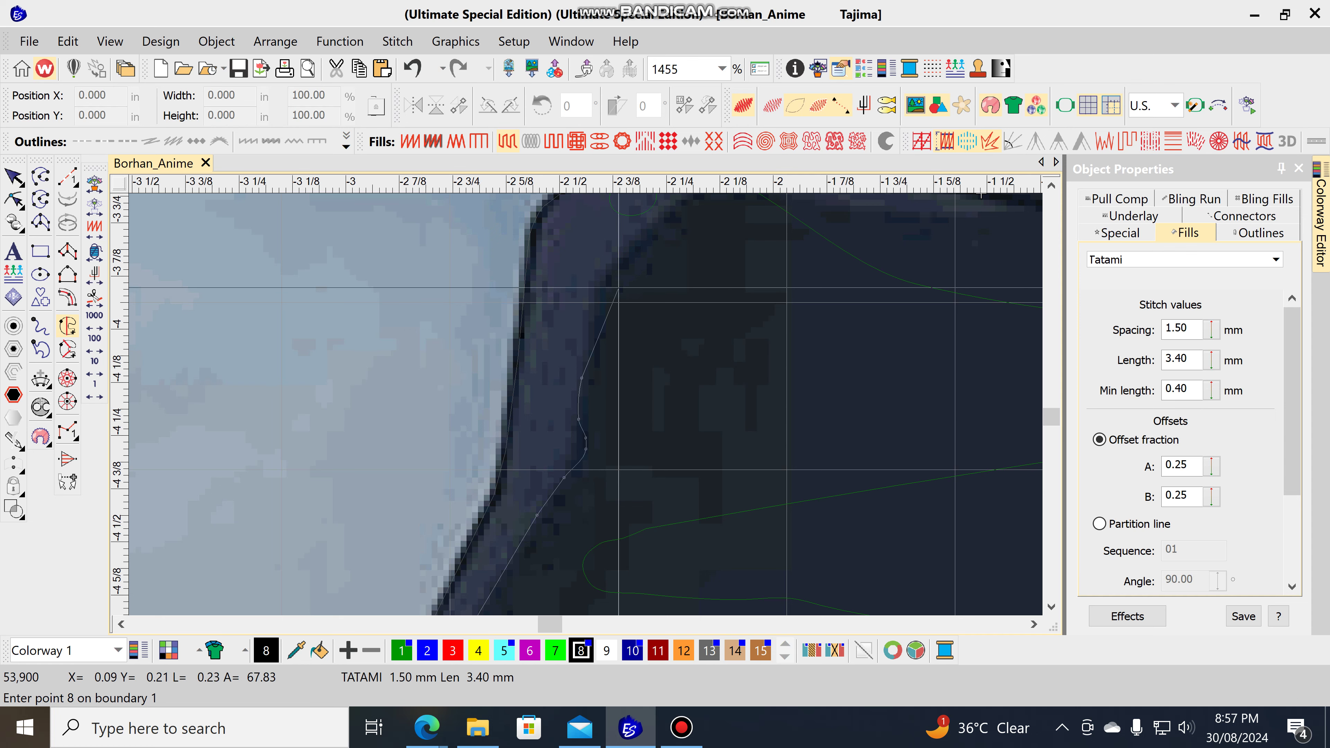
left_click(613, 288)
scroll(619, 284, "down", 2)
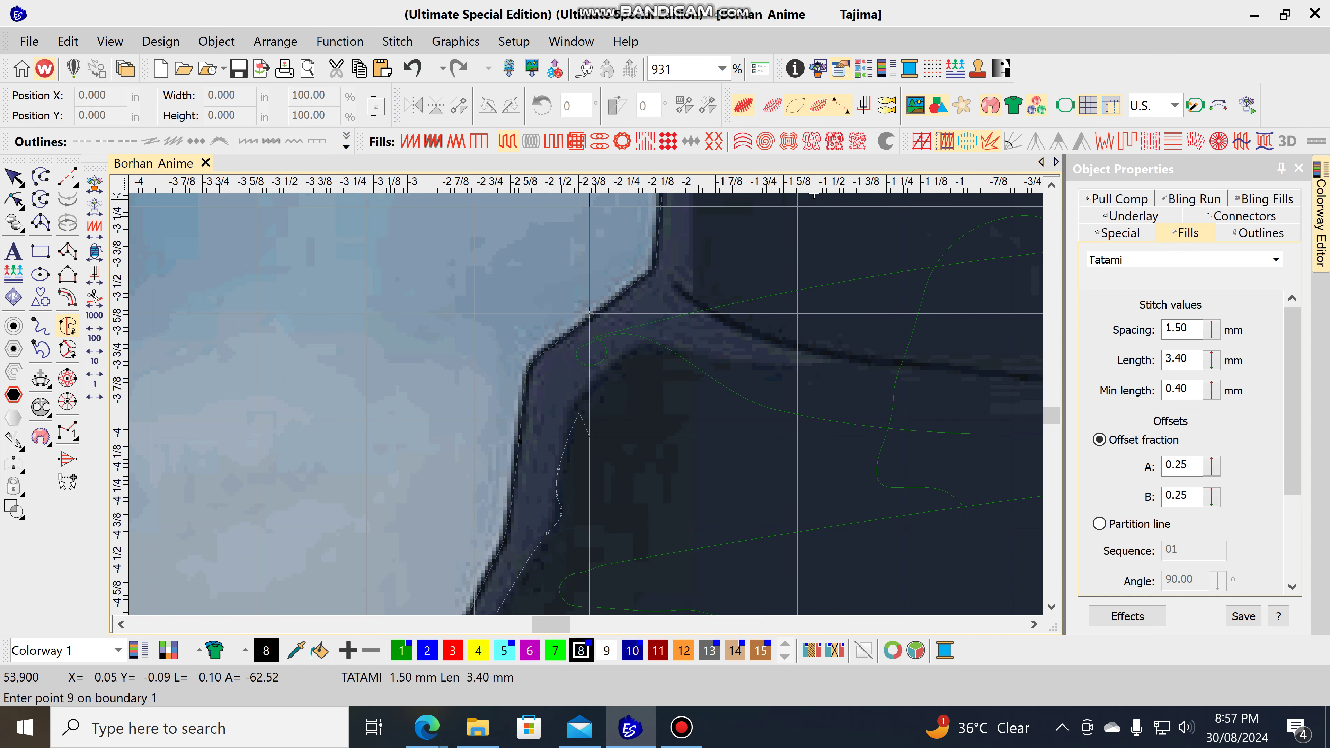
key("BackSpace")
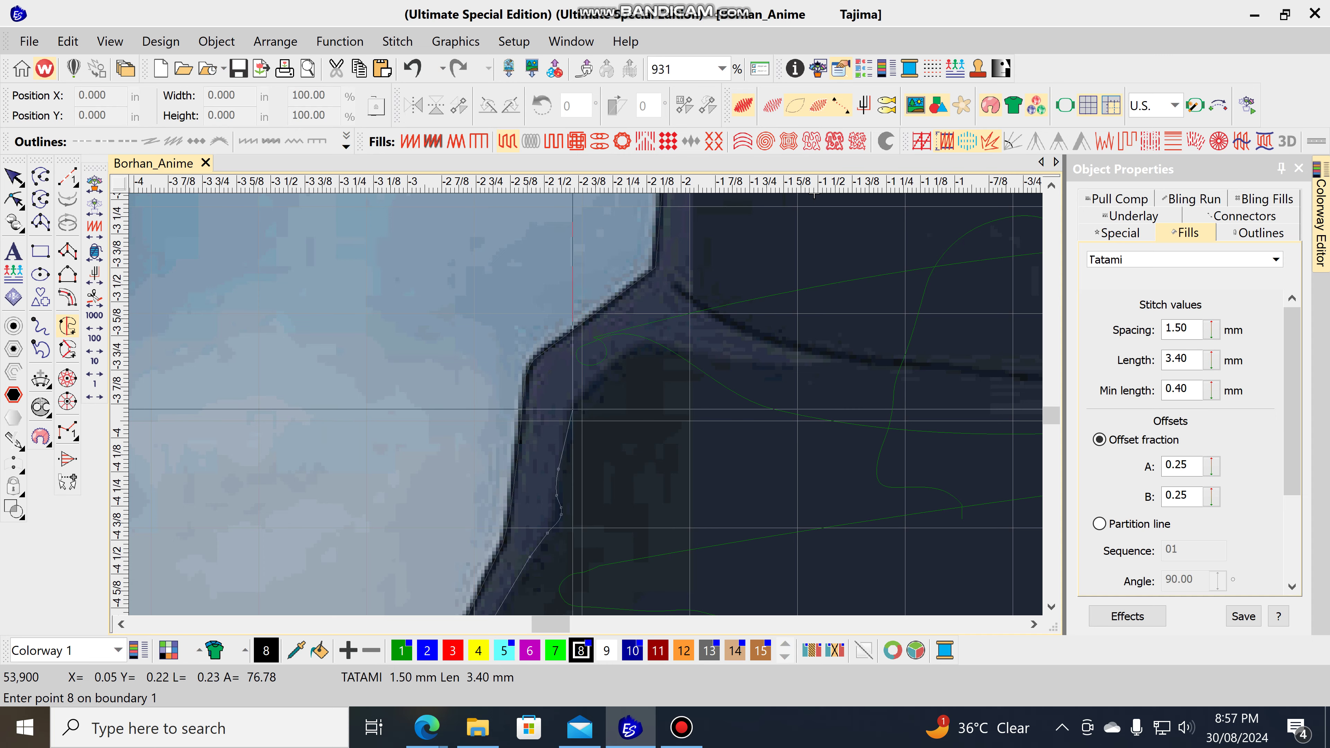
scroll(585, 405, "down", 1)
scroll(585, 407, "up", 4)
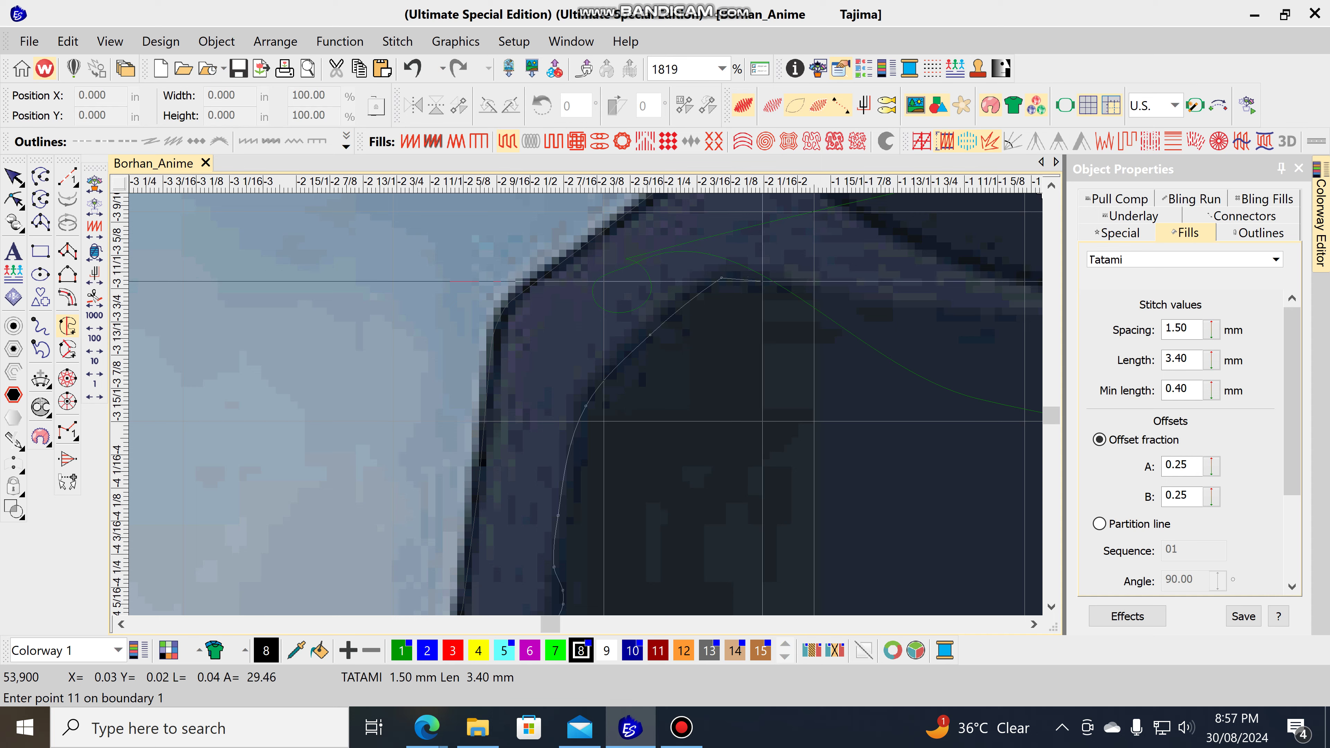
Trace the boundary along the underside of the lighter fold to its pointed tip, and back along the black crease line toward the collar
scroll(790, 292, "down", 2)
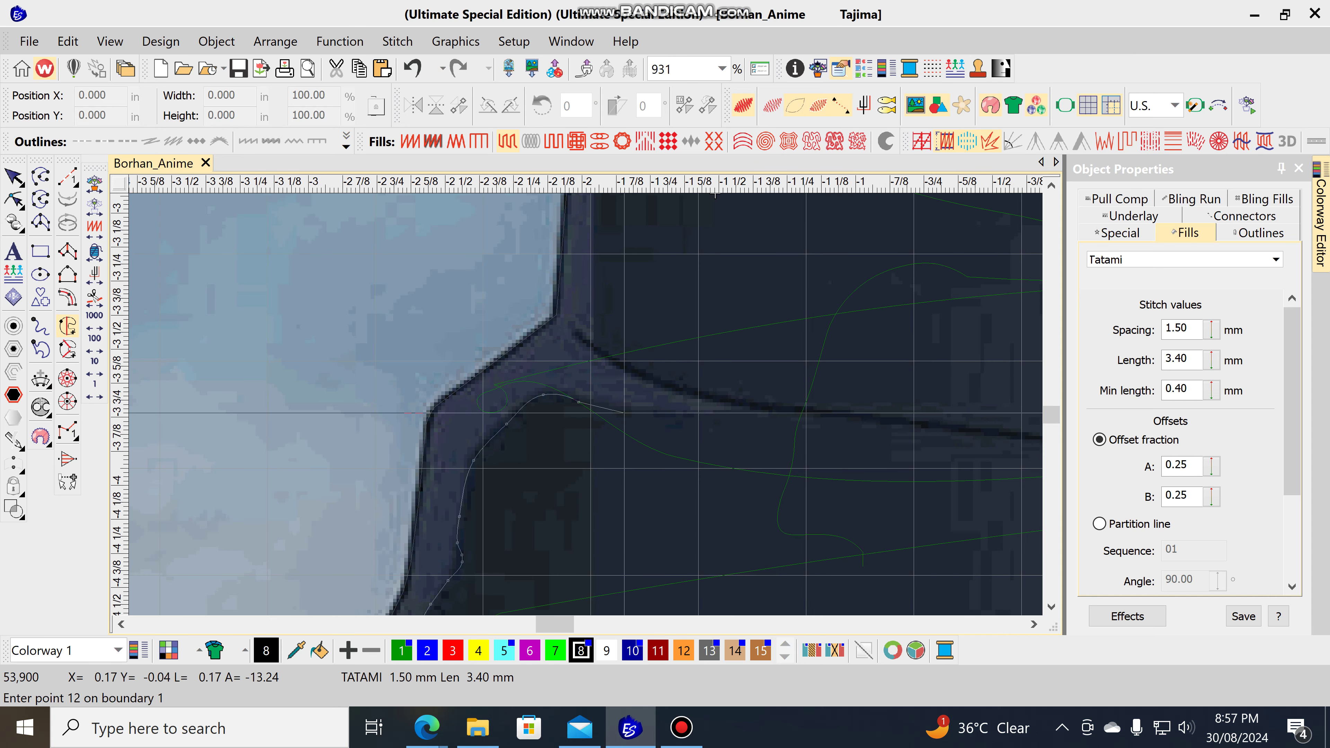
scroll(622, 413, "down", 3)
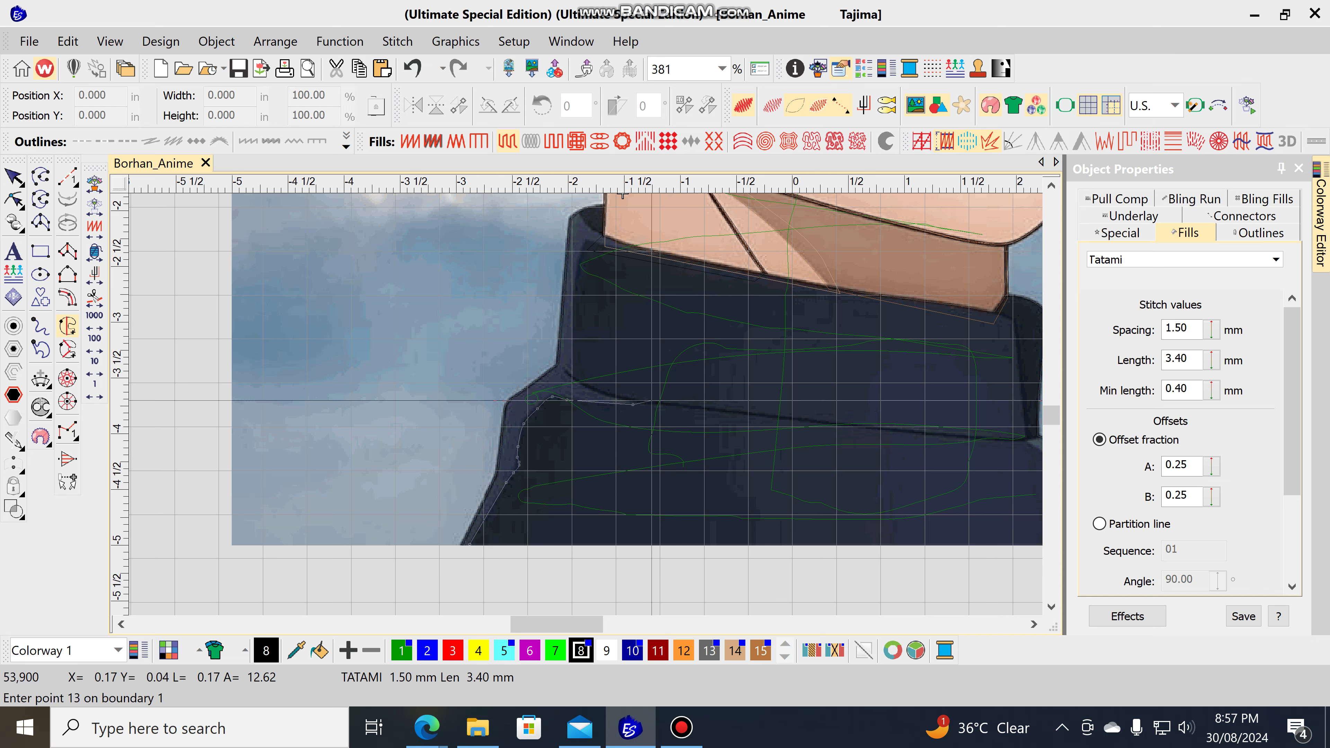
left_click(652, 401)
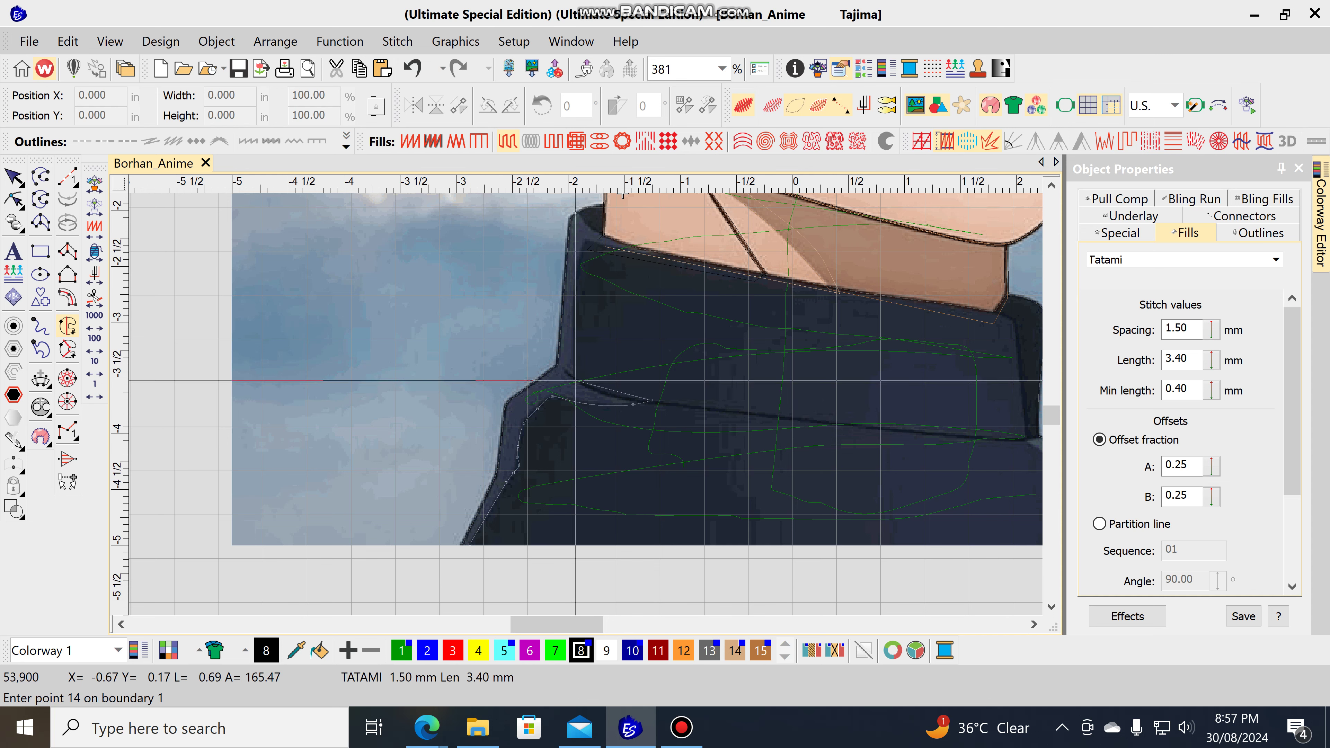
scroll(621, 395, "up", 3)
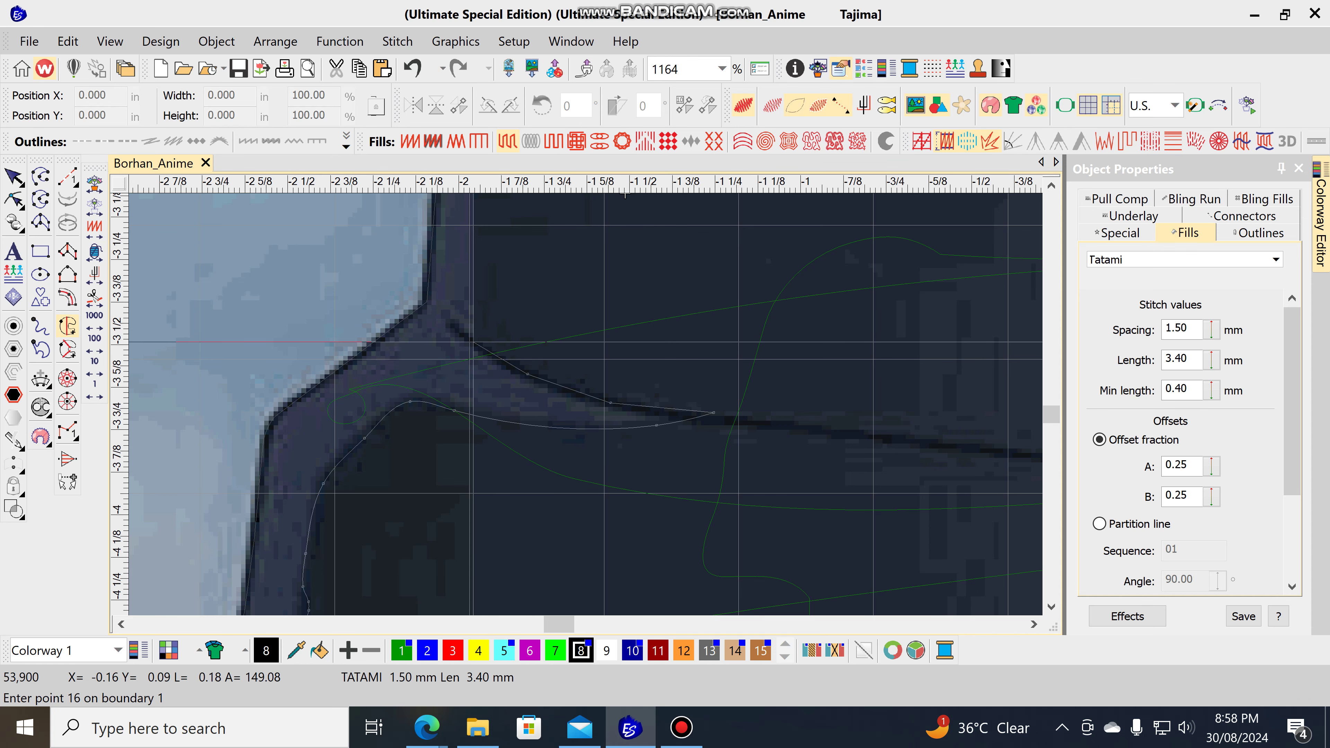
Extend the boundary up the inner edge of the collar's side strip to the collar's upper corner and start along the neckline
scroll(473, 315, "down", 3)
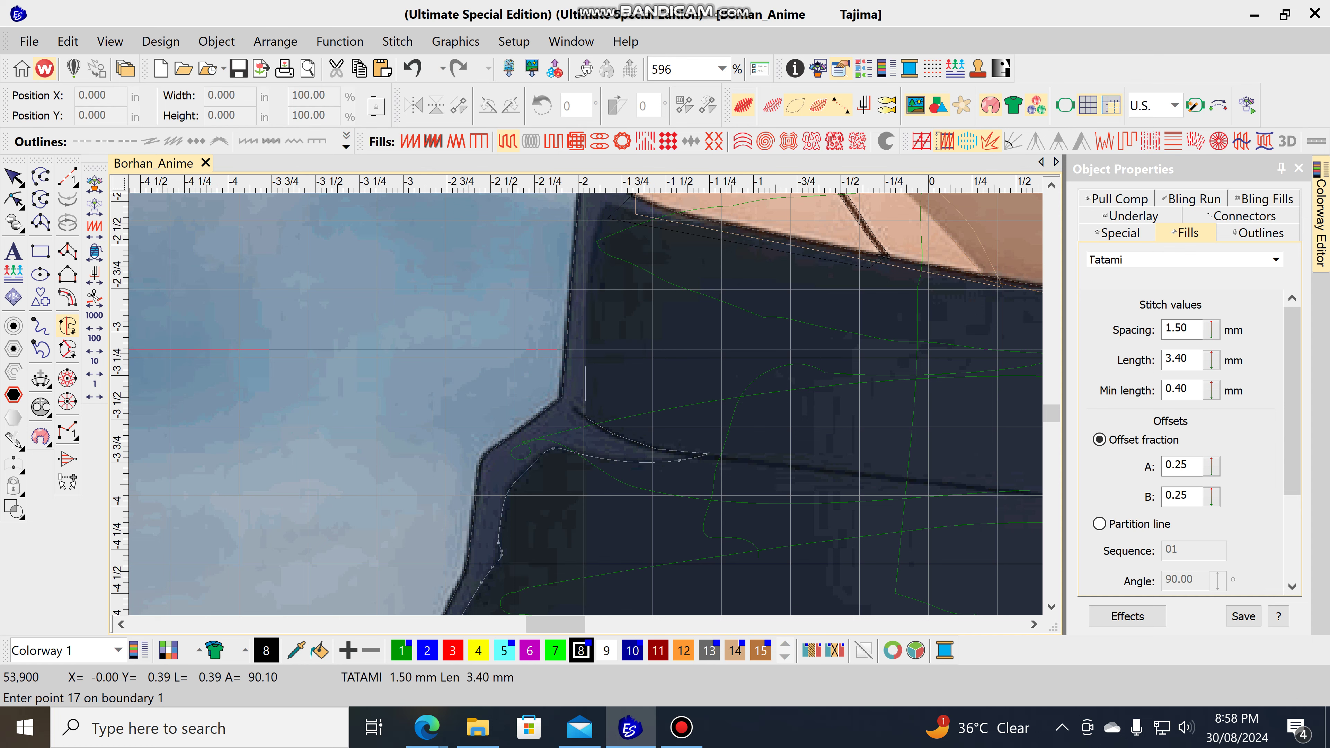
left_click(585, 342)
left_click(590, 258)
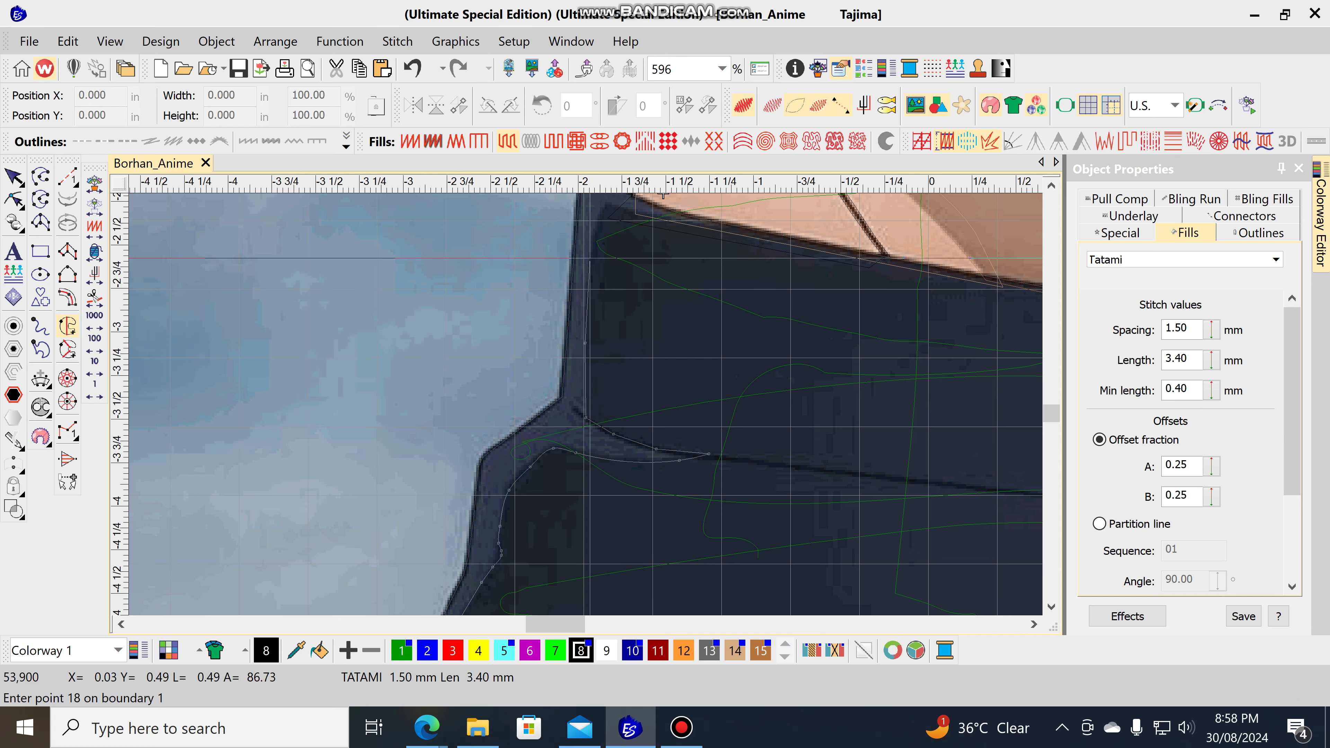
scroll(595, 274, "up", 3)
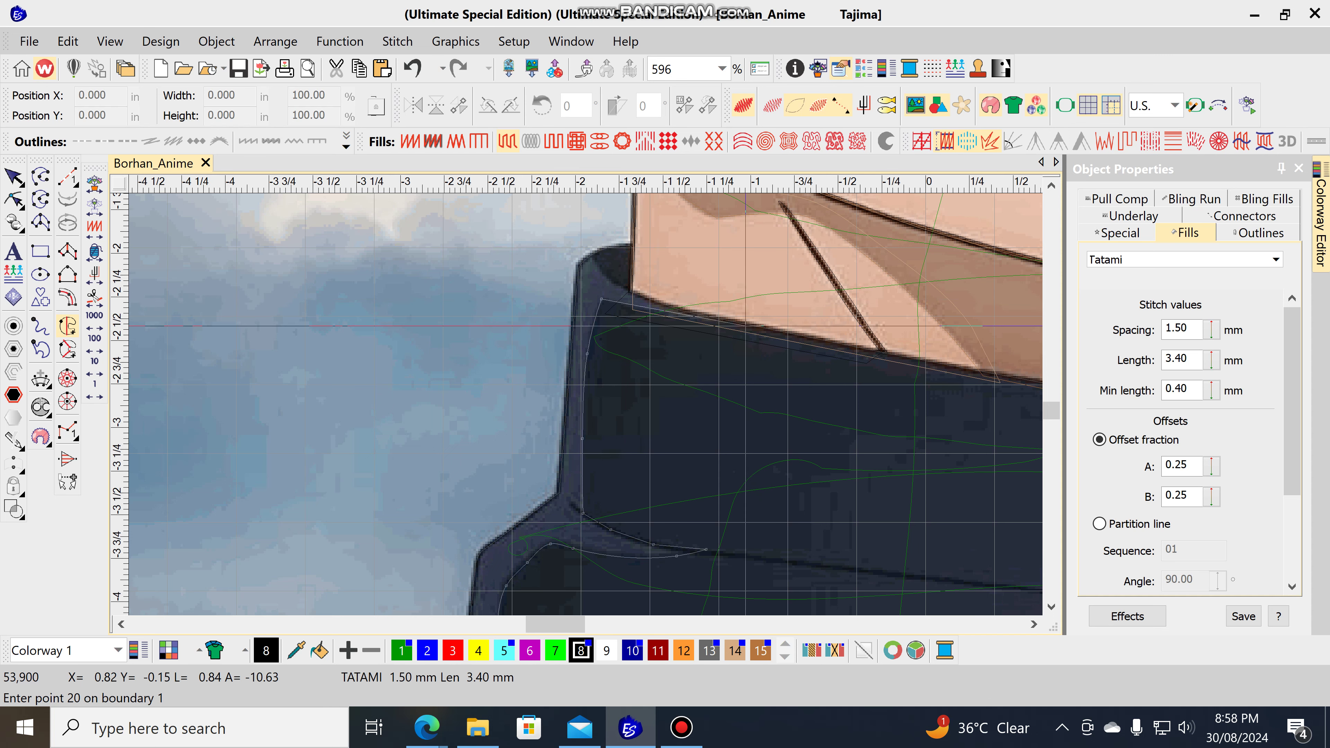
key("BackSpace")
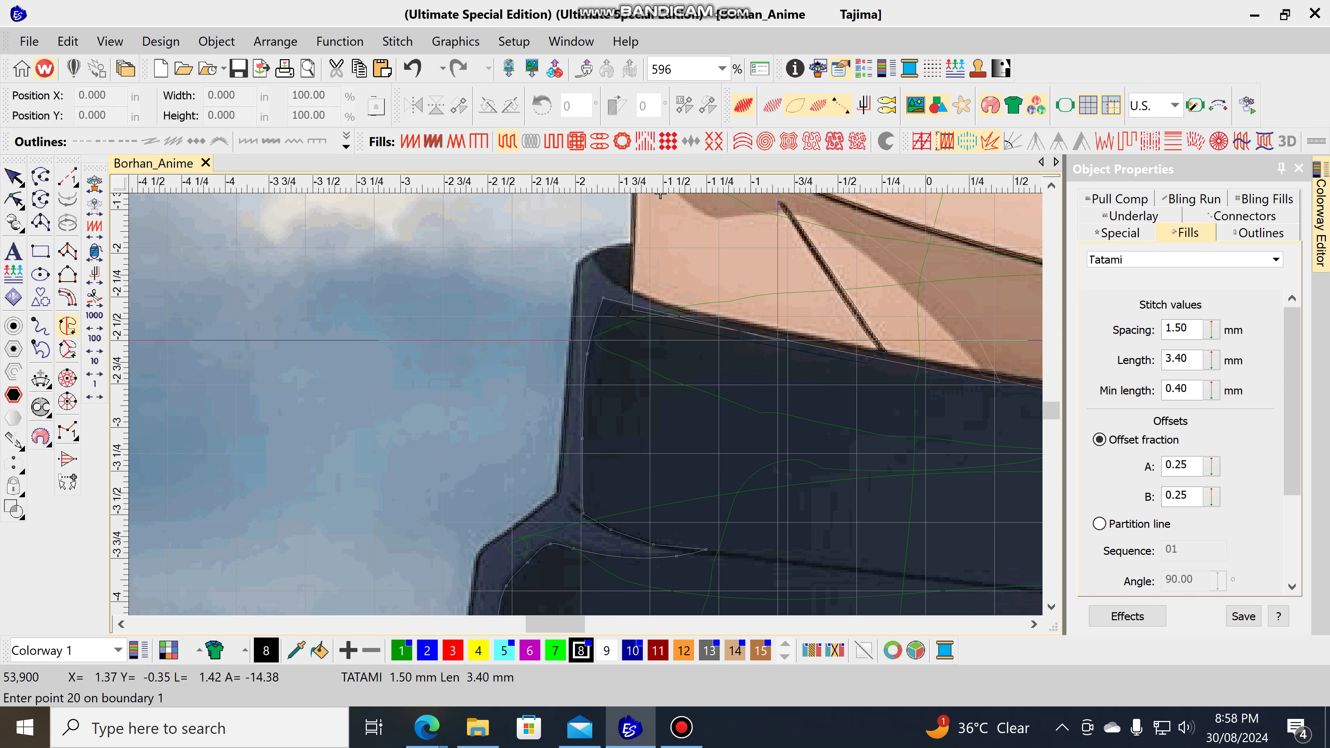
left_click(924, 369)
scroll(570, 452, "down", 3)
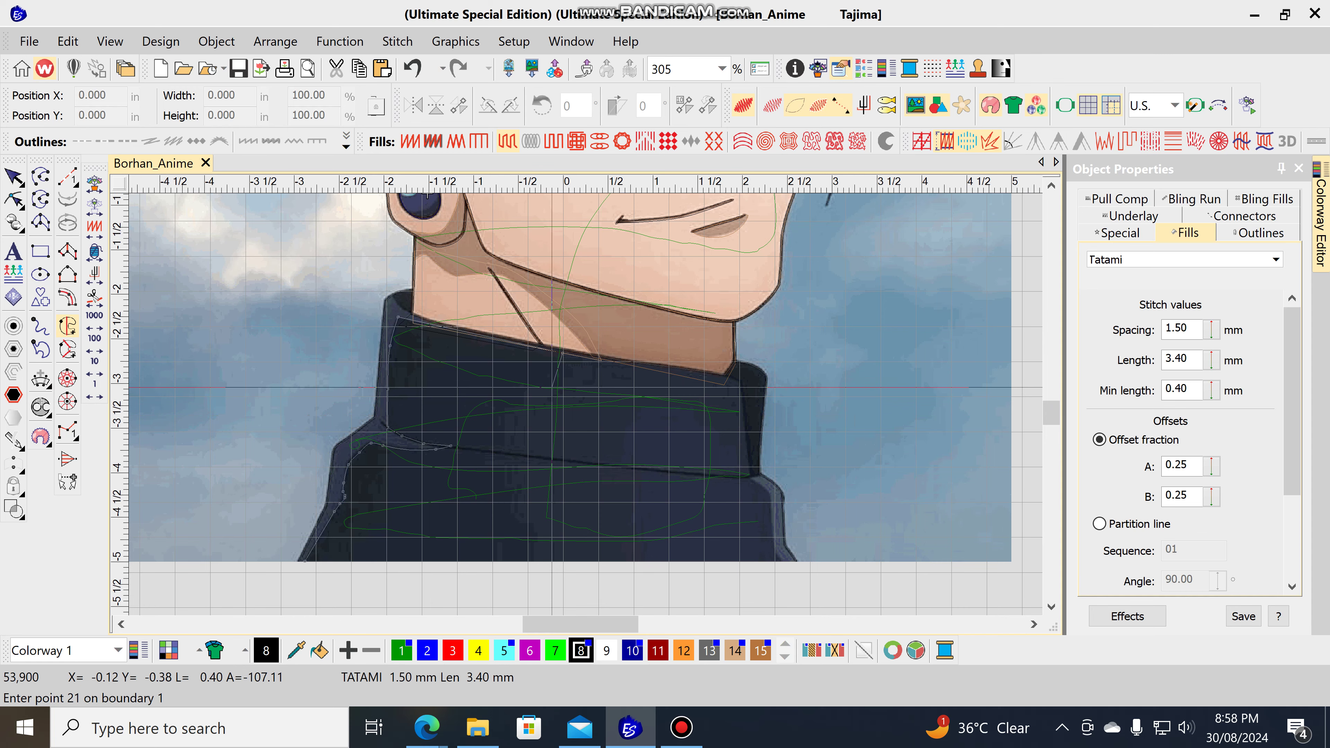
scroll(552, 387, "up", 2)
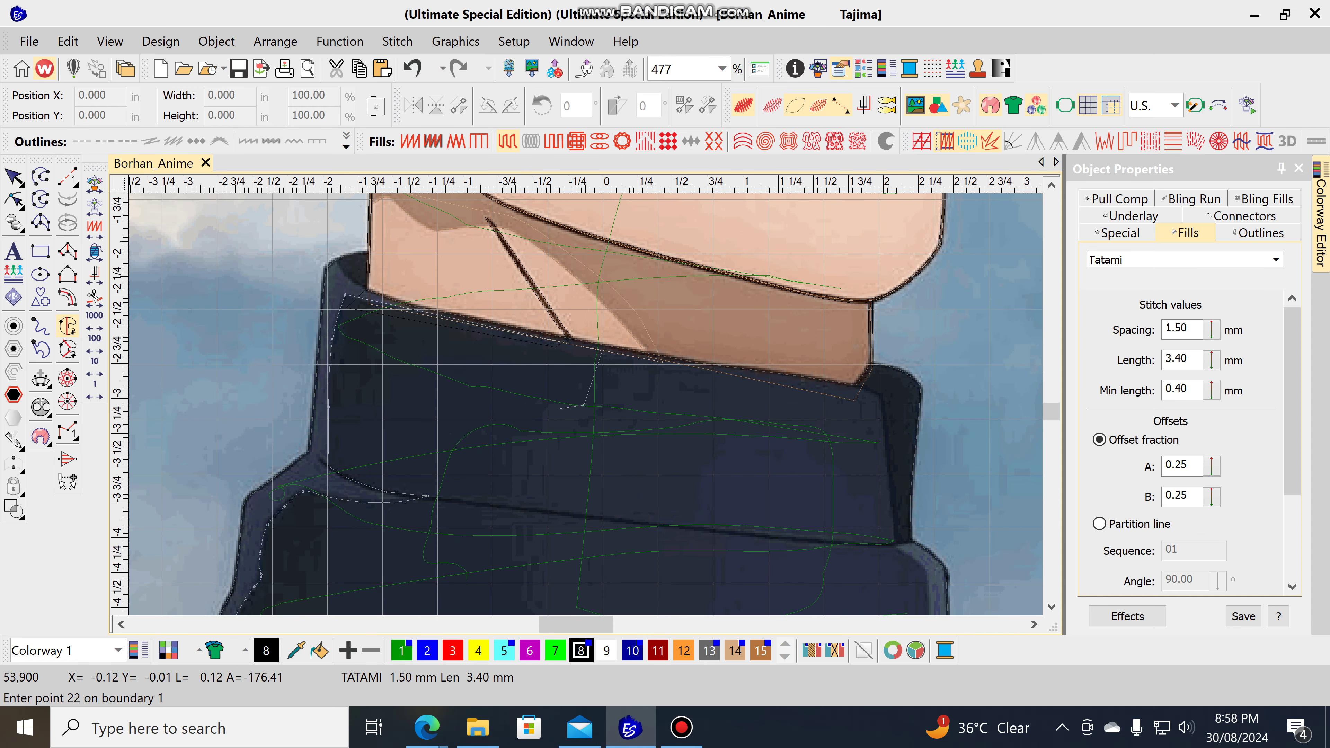
key("BackSpace")
key("BackSpace")
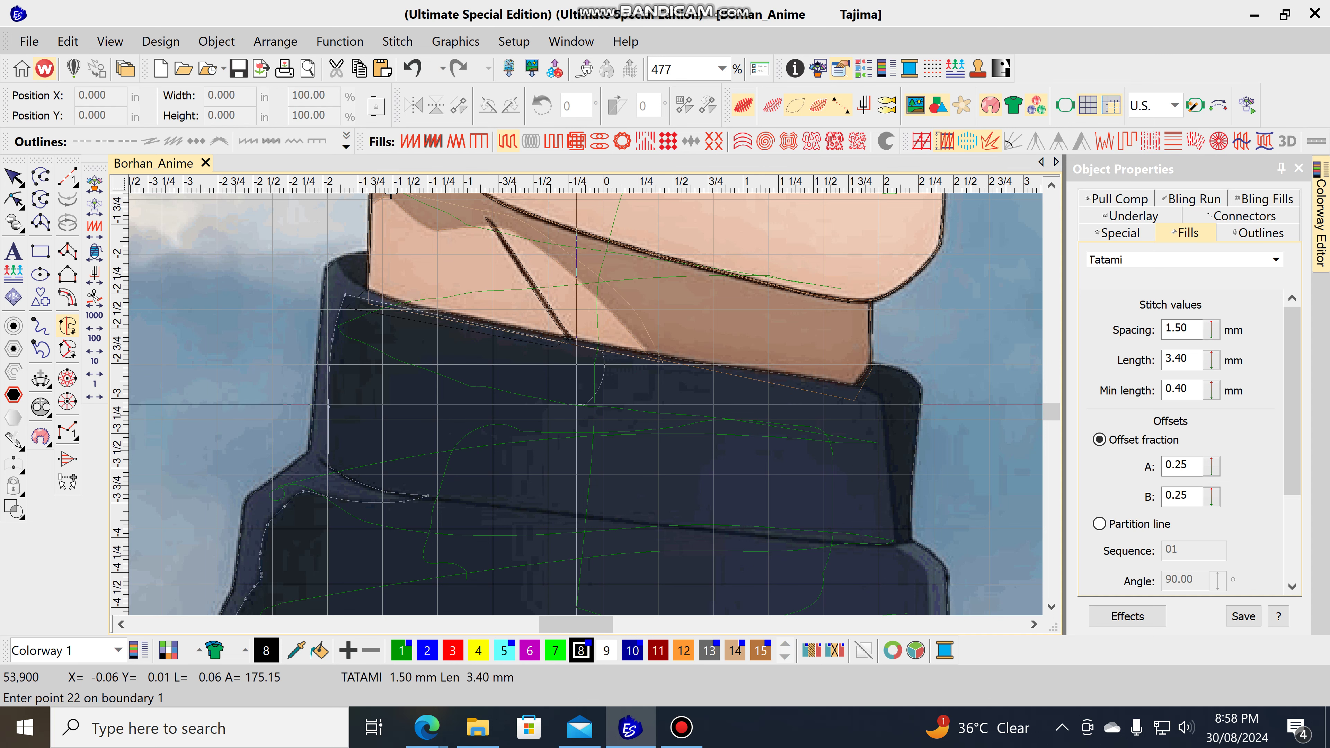
left_click(586, 402)
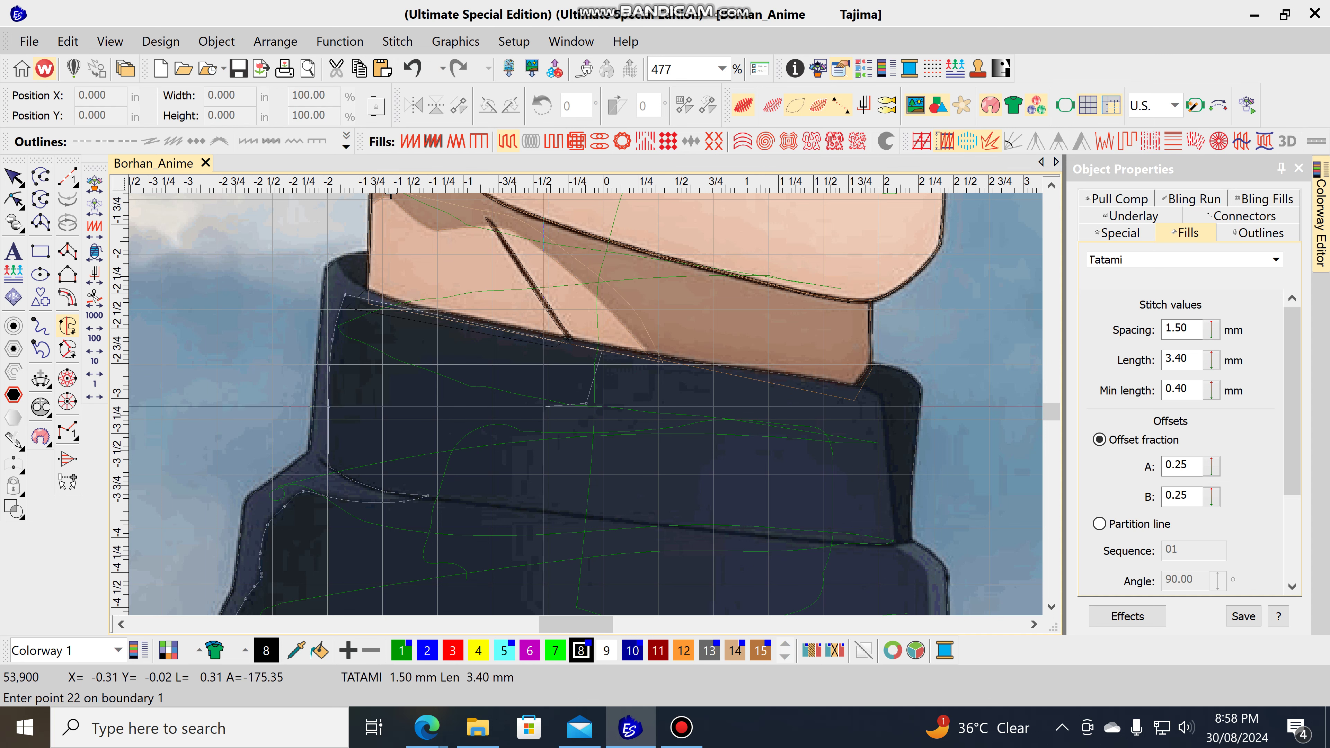
left_click(545, 408)
key("BackSpace")
key("BackSpace")
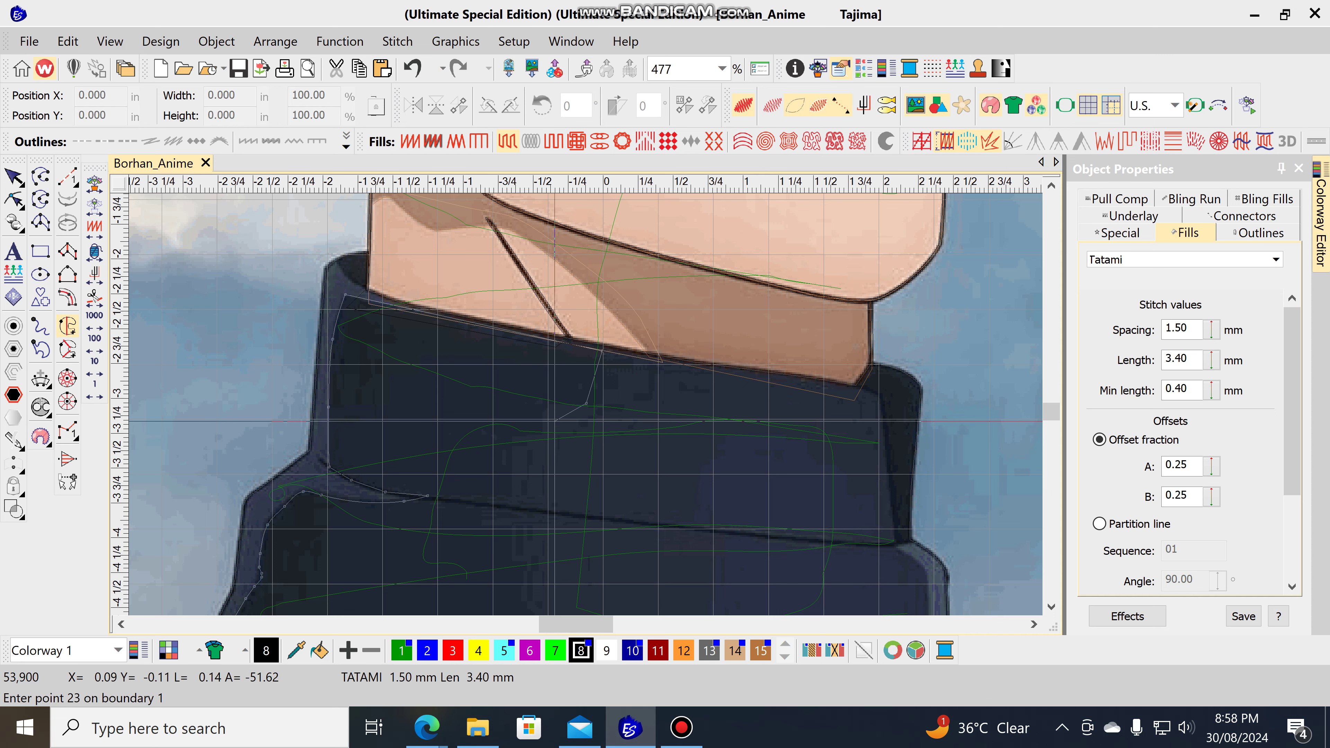
left_click(541, 404)
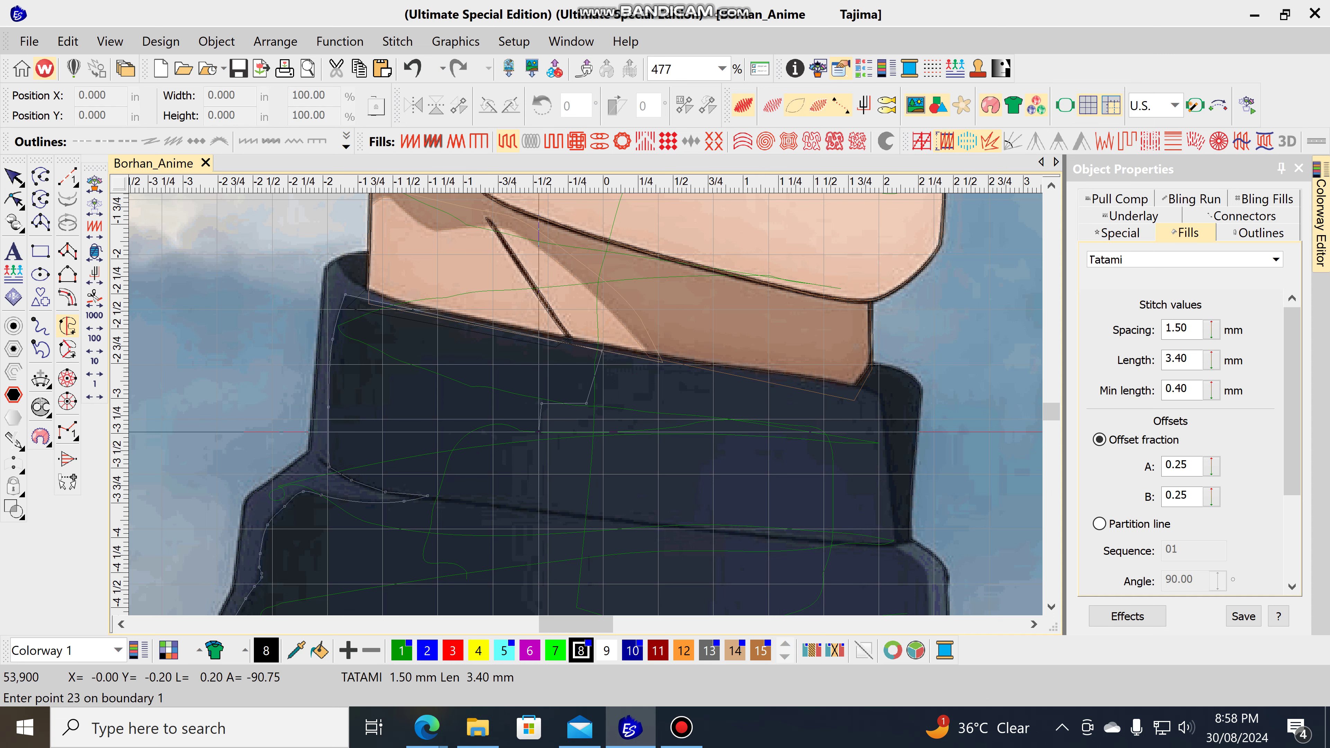
key("BackSpace")
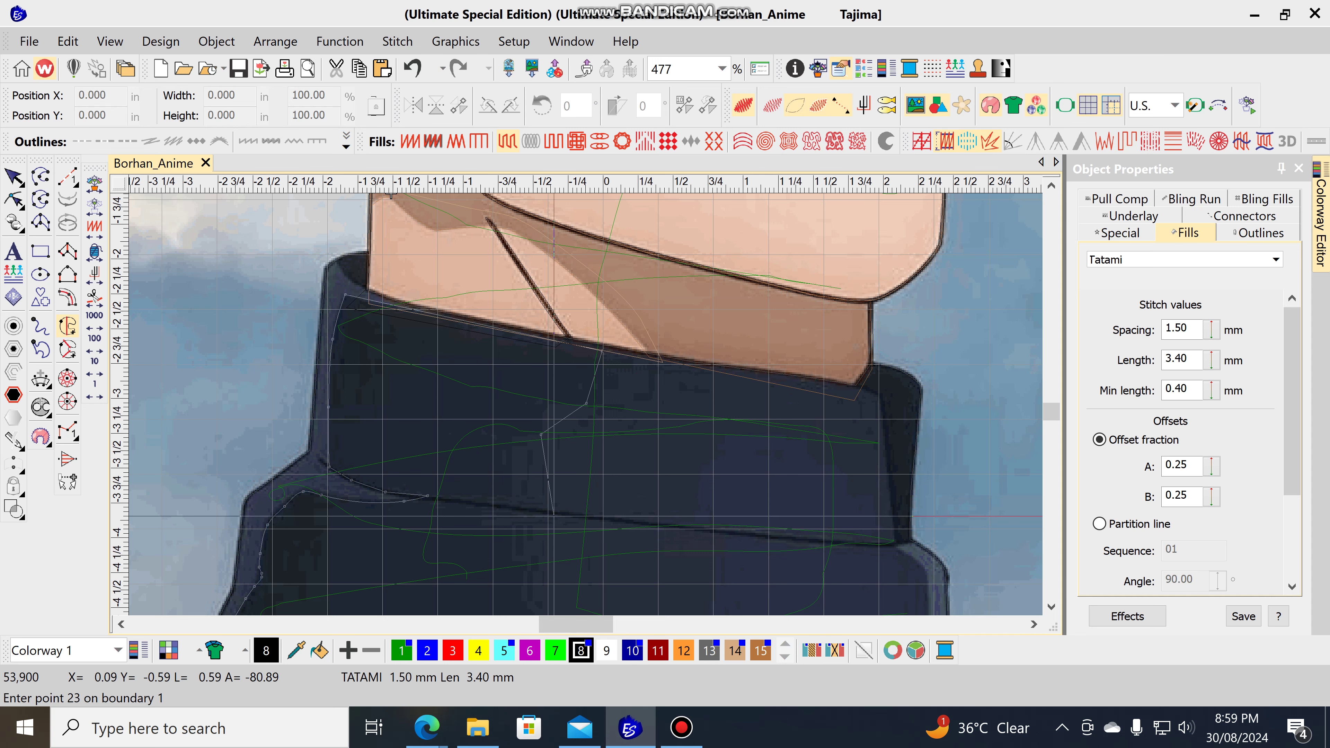
key("BackSpace")
key("BackSpace")
key("BackSpace")
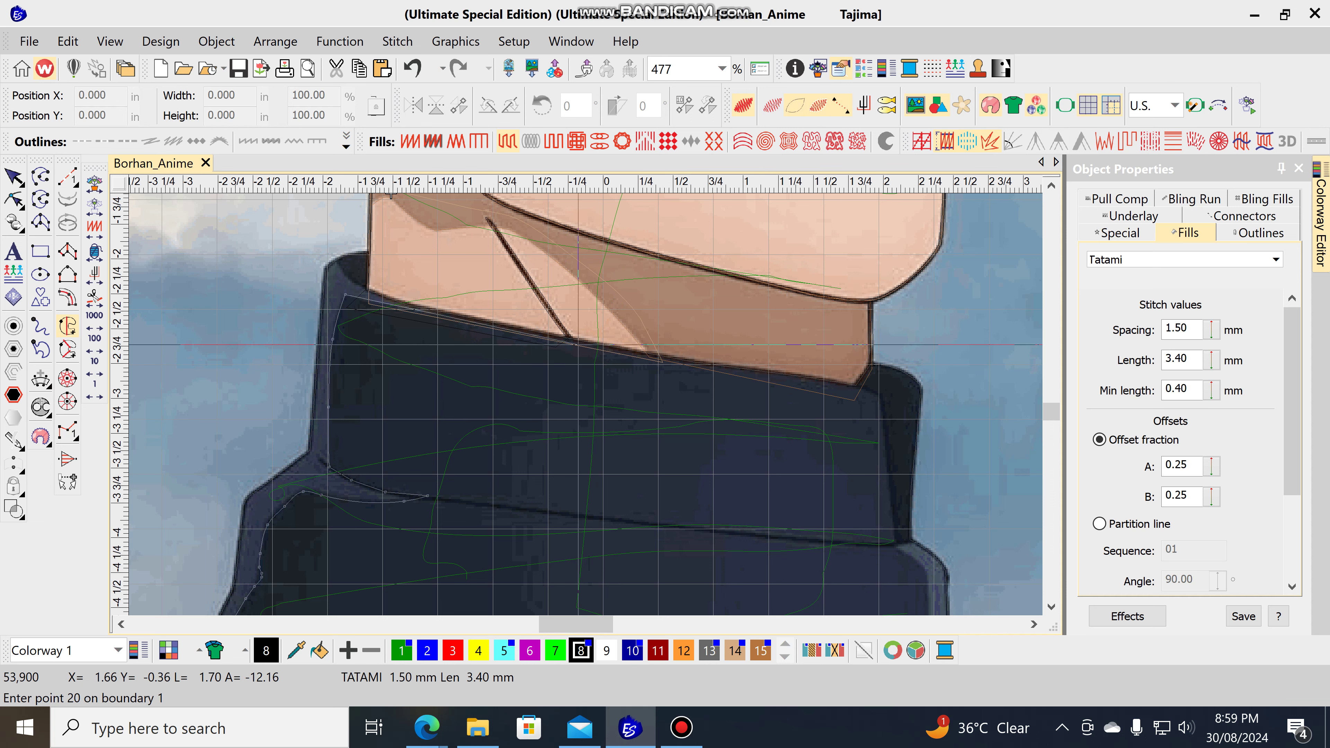
Run the boundary along the neckline to the middle of the collar, diagonally down to the fold line and on to the sweater's bottom edge
left_click(587, 345)
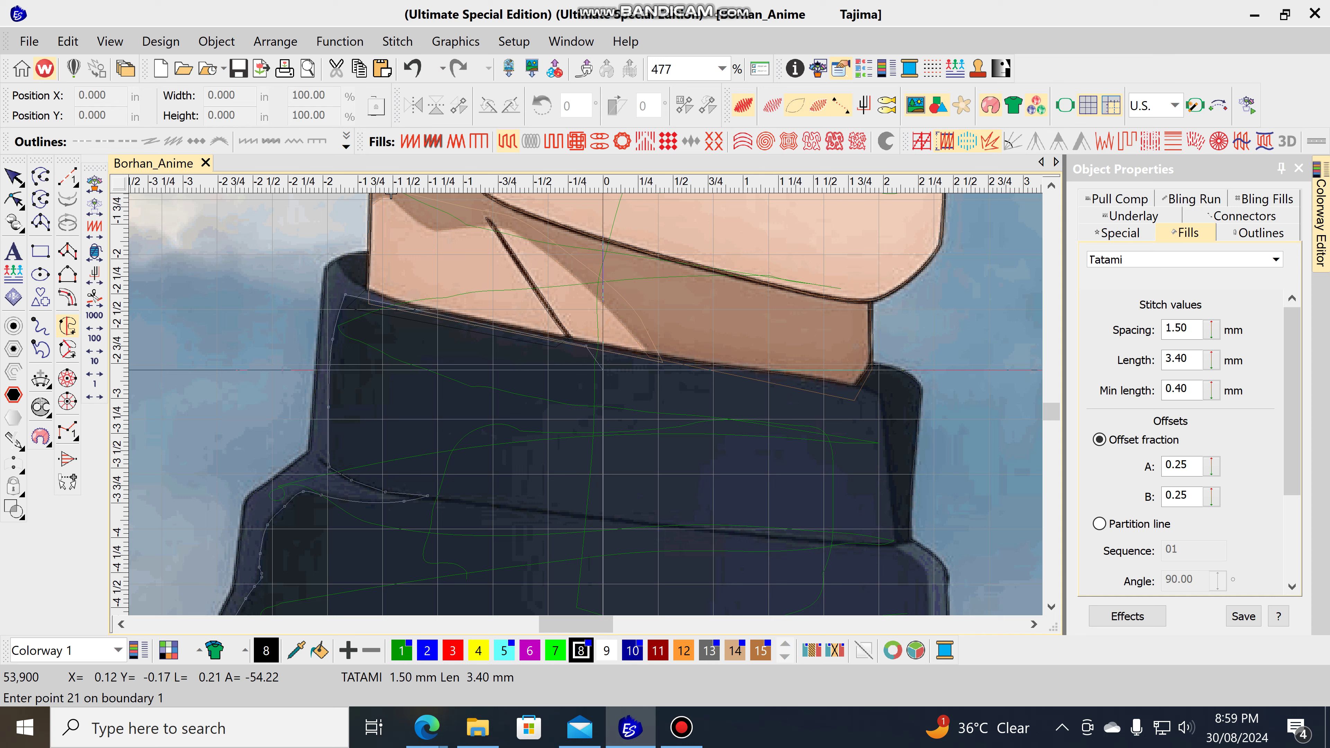
left_click(606, 359)
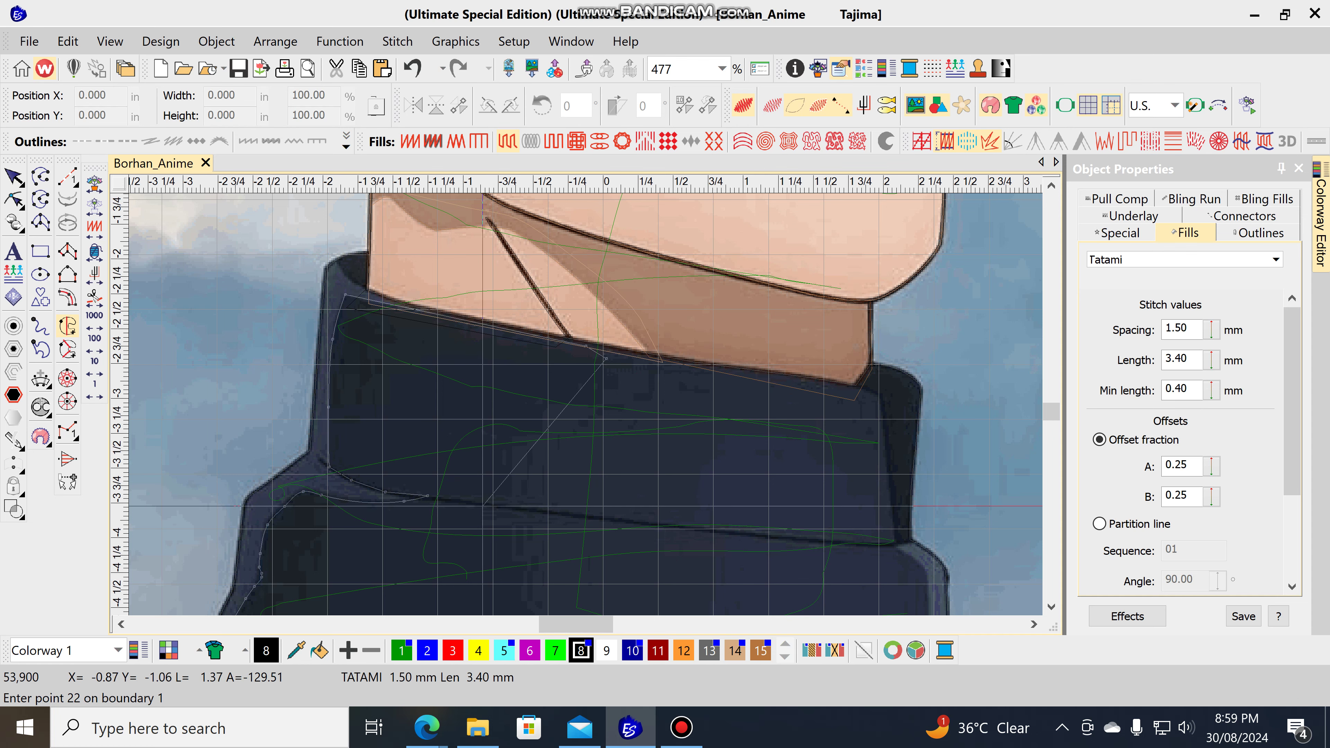
left_click(482, 507)
scroll(523, 471, "down", 5)
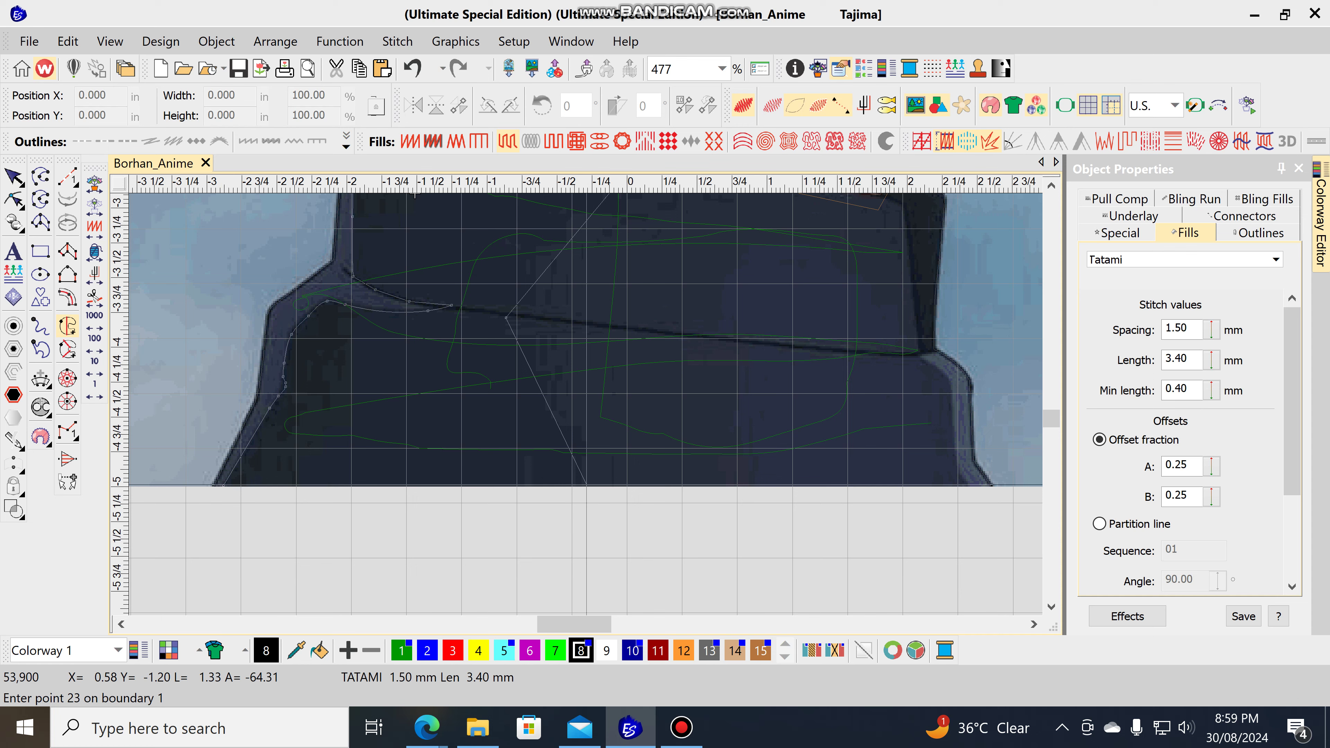
left_click(587, 484)
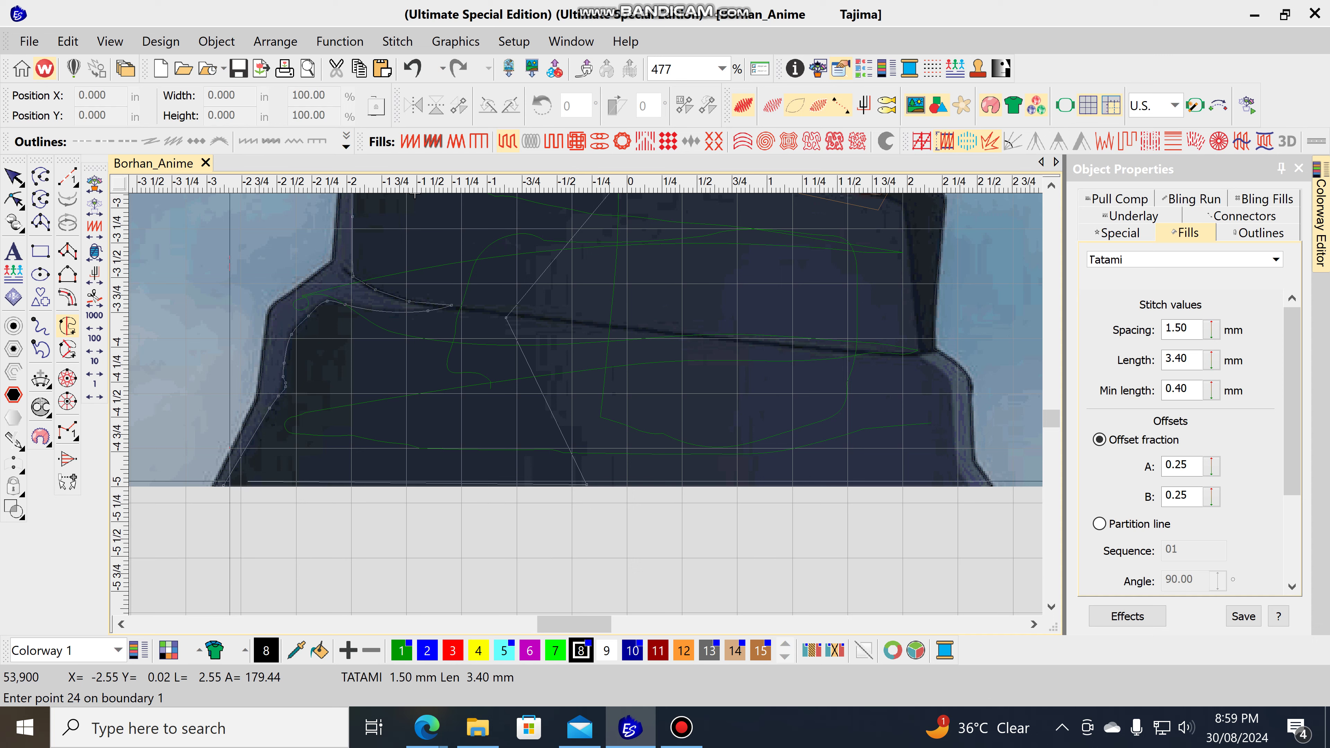
Close the boundary without adding further boundaries, and generate the fill with a vertical 90° stitch angle line
key("Return")
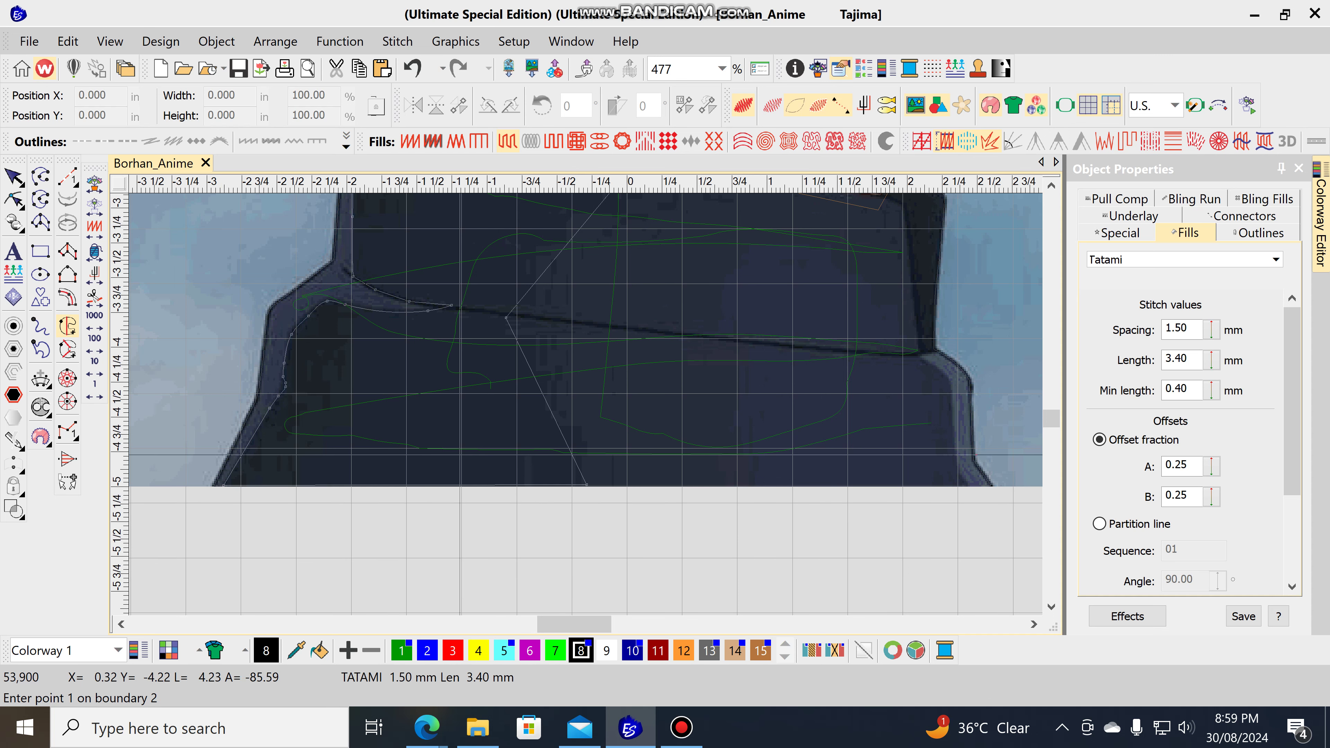
key("Return")
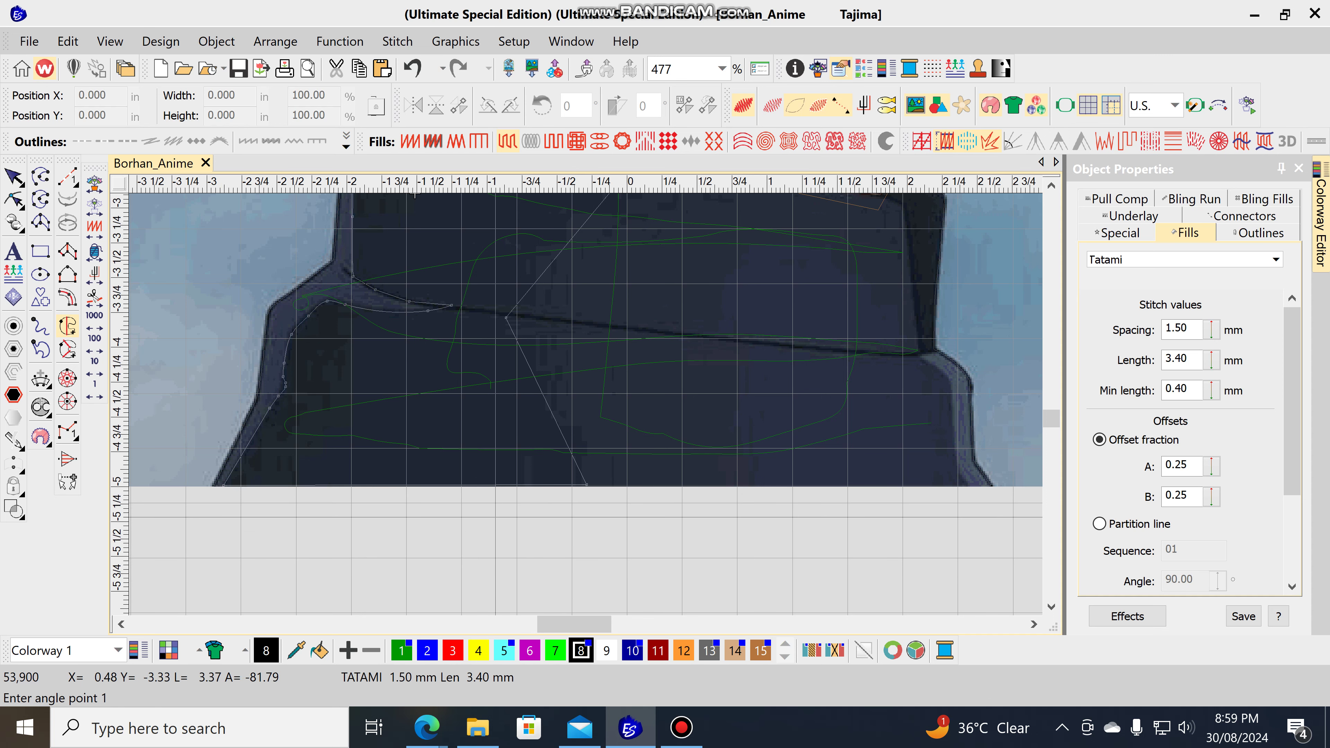
left_click(484, 552)
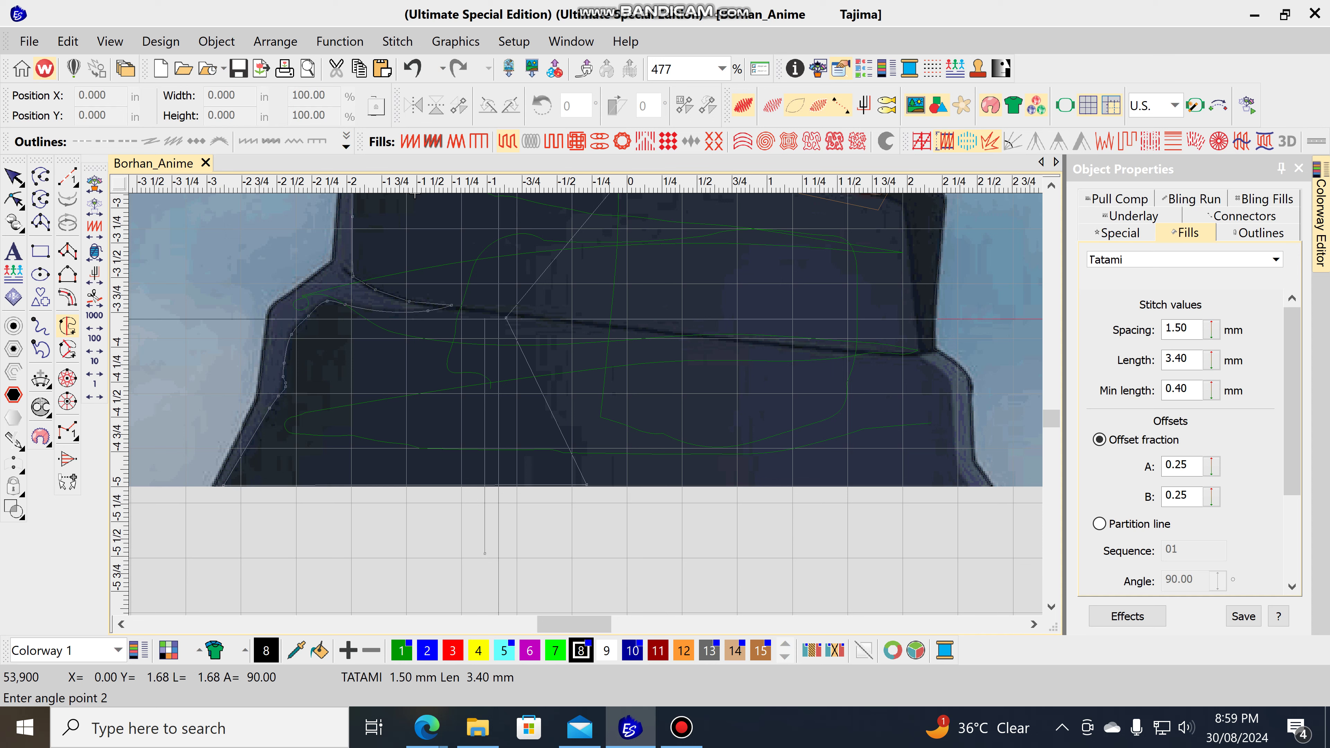
scroll(485, 319, "up", 2)
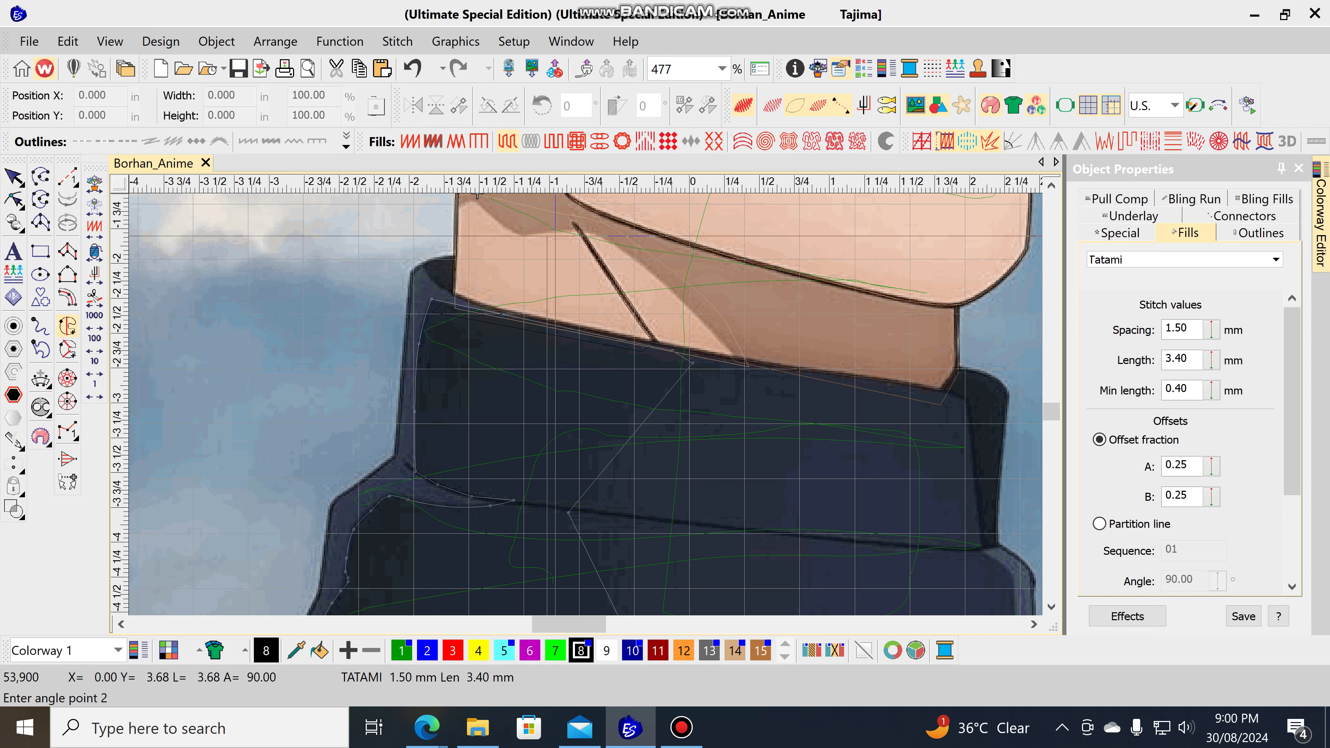
left_click(543, 284)
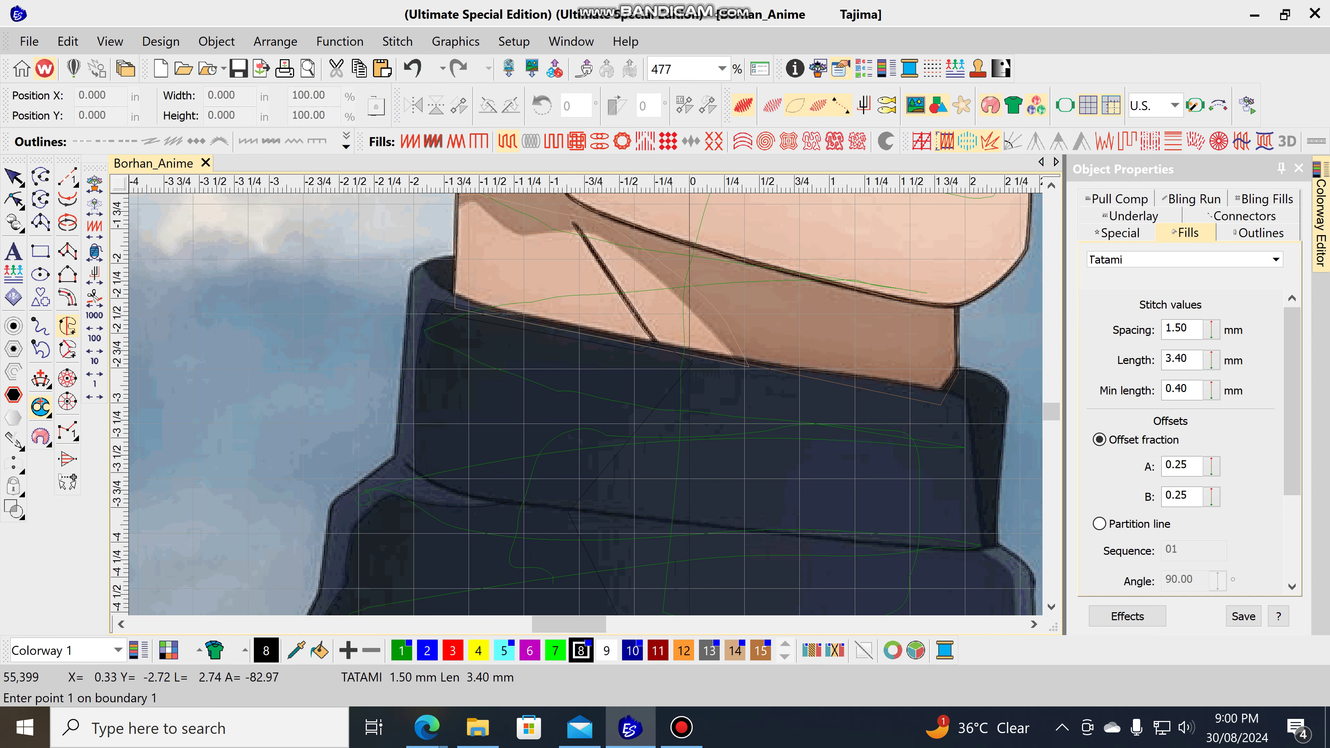
Show the stitches again and leave digitizing mode to view the new Tatami fill on the sweater
key("s")
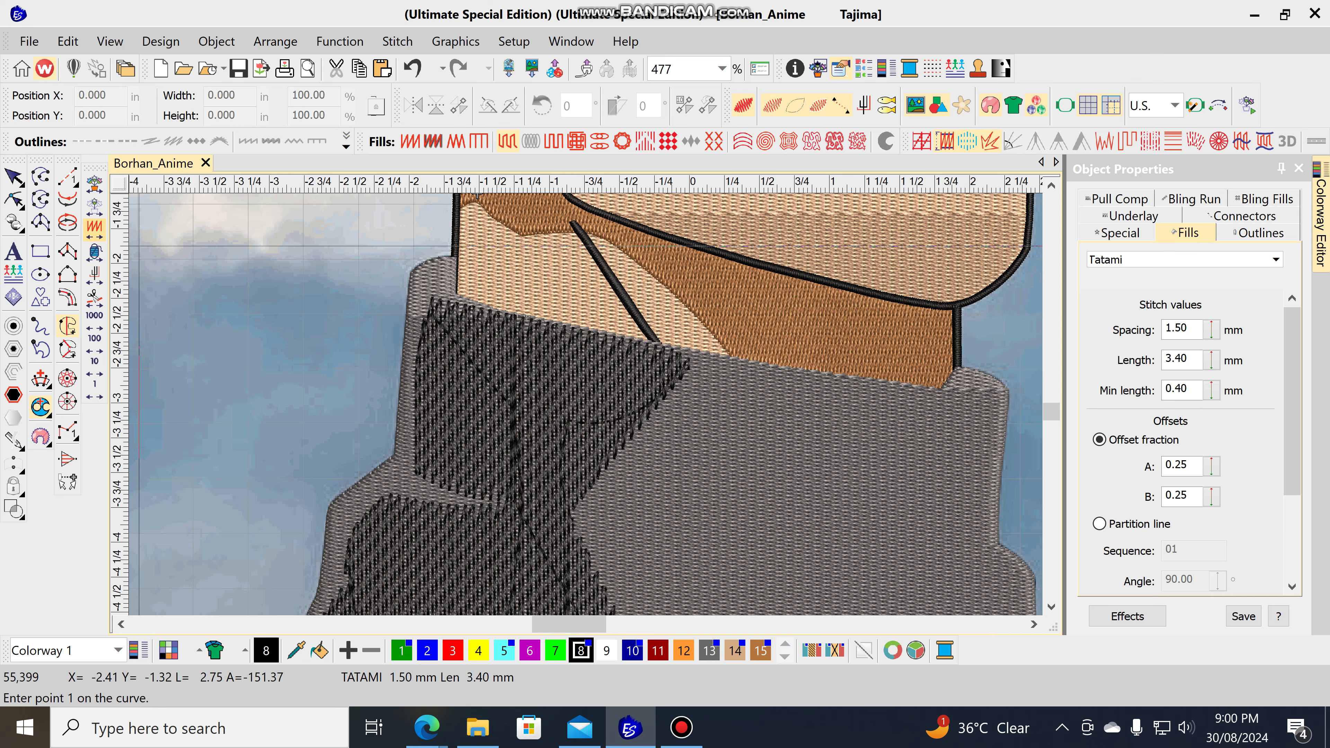
left_click(13, 177)
scroll(626, 382, "down", 2)
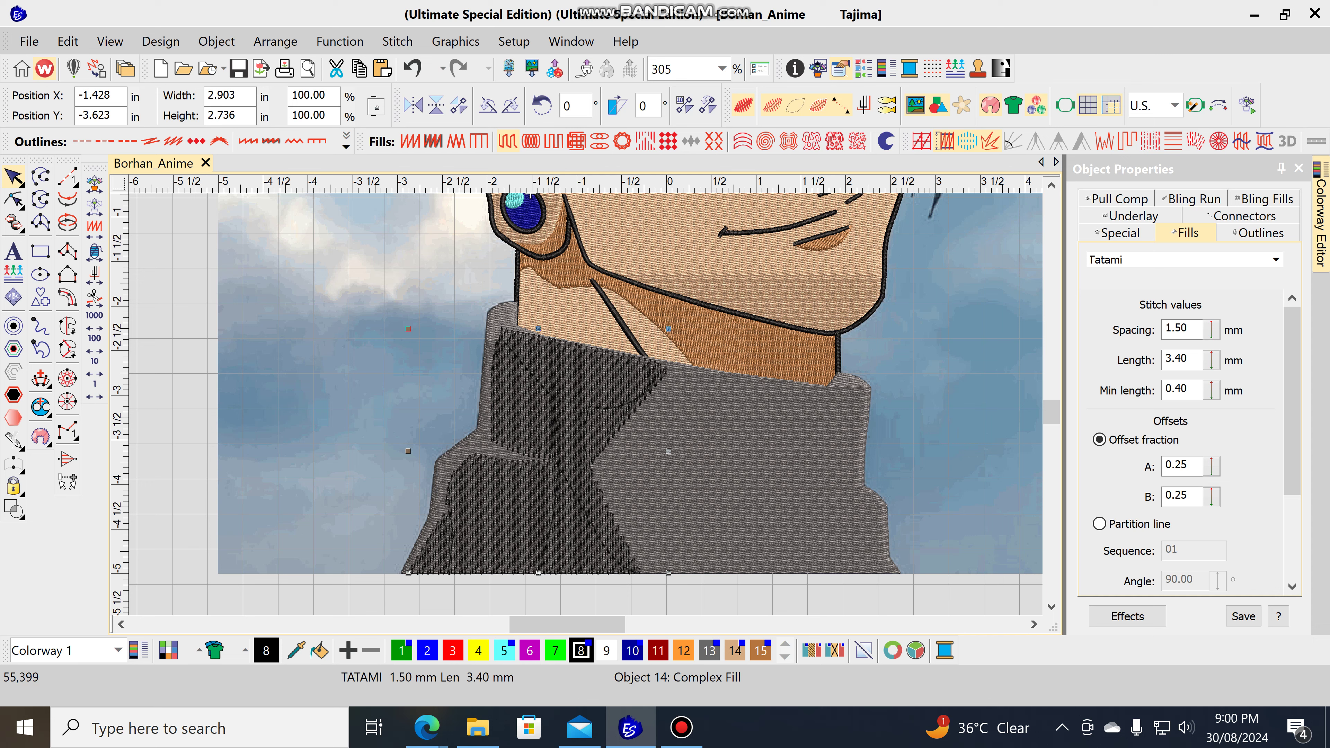
Apply the Trapunto effect to the dark Tatami shading fill on the sweater and inspect its stitches up close
key("Escape")
left_click(550, 419)
right_click(989, 141)
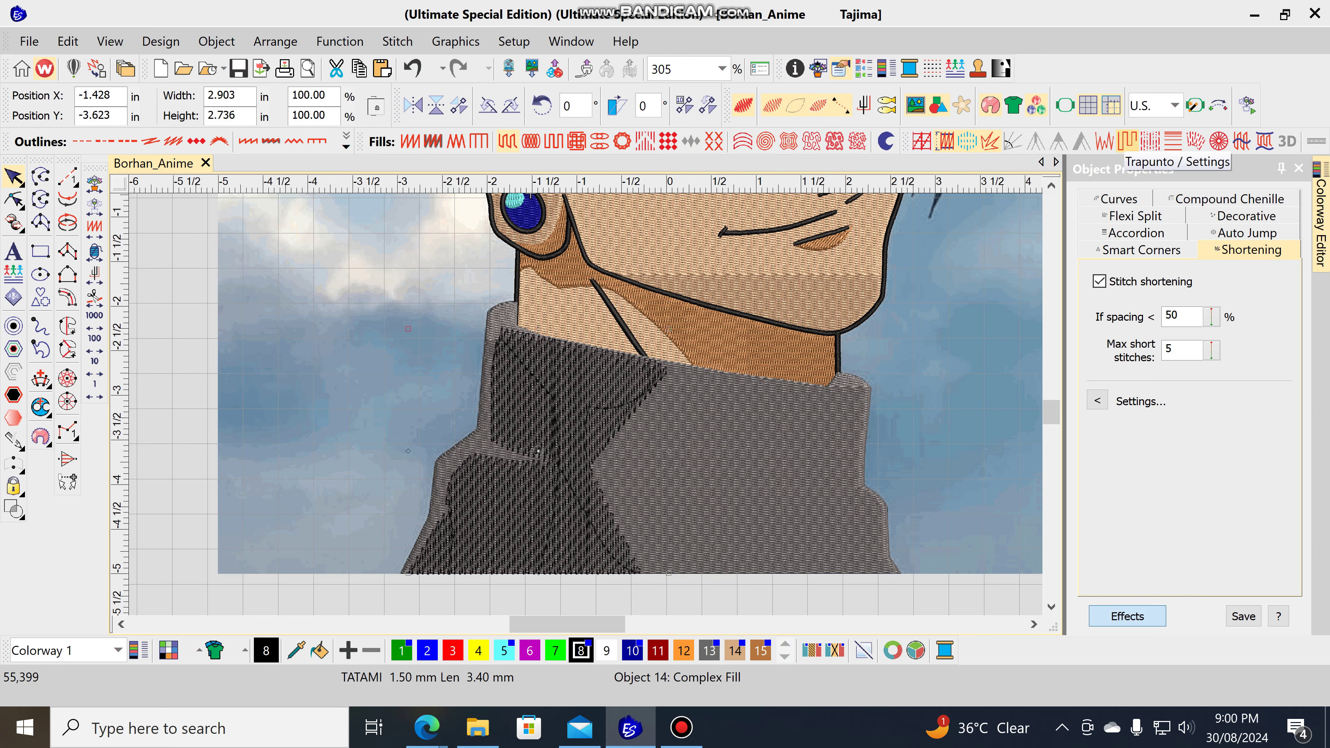
left_click(1126, 142)
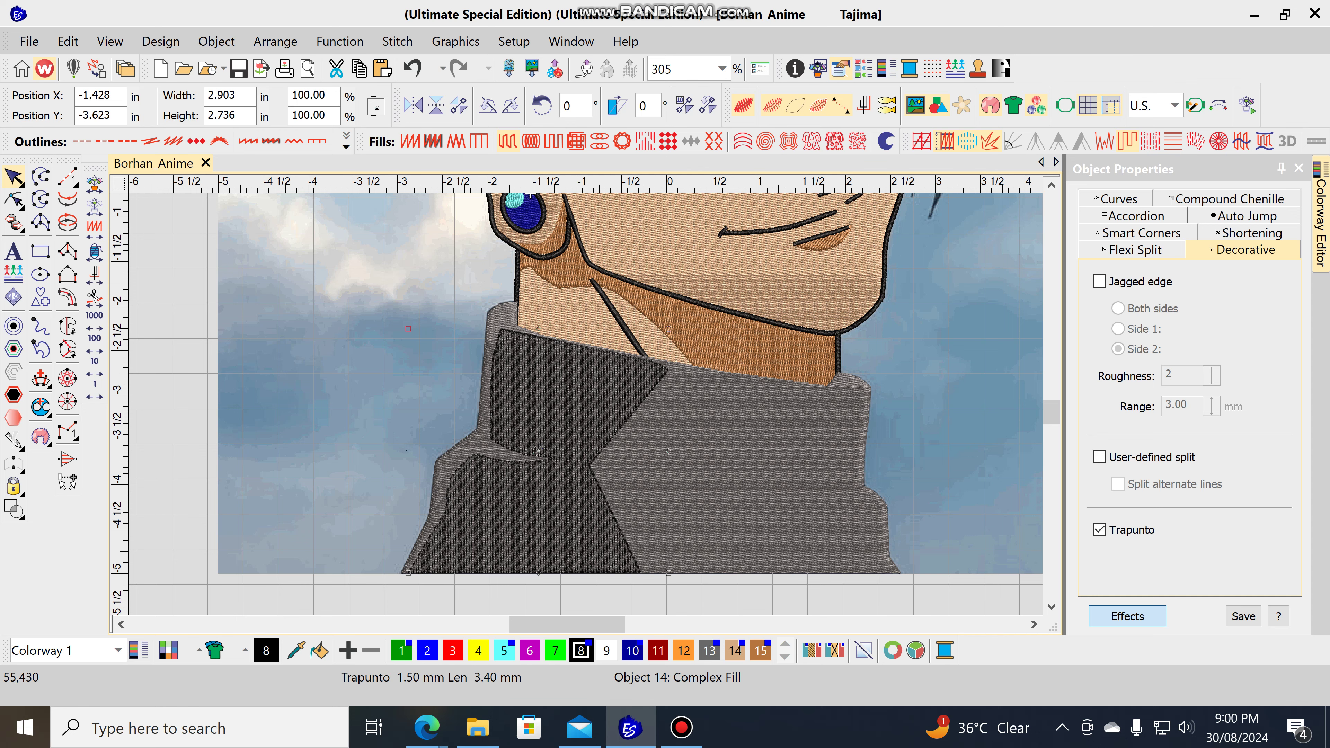
scroll(538, 450, "up", 1)
scroll(538, 449, "up", 1)
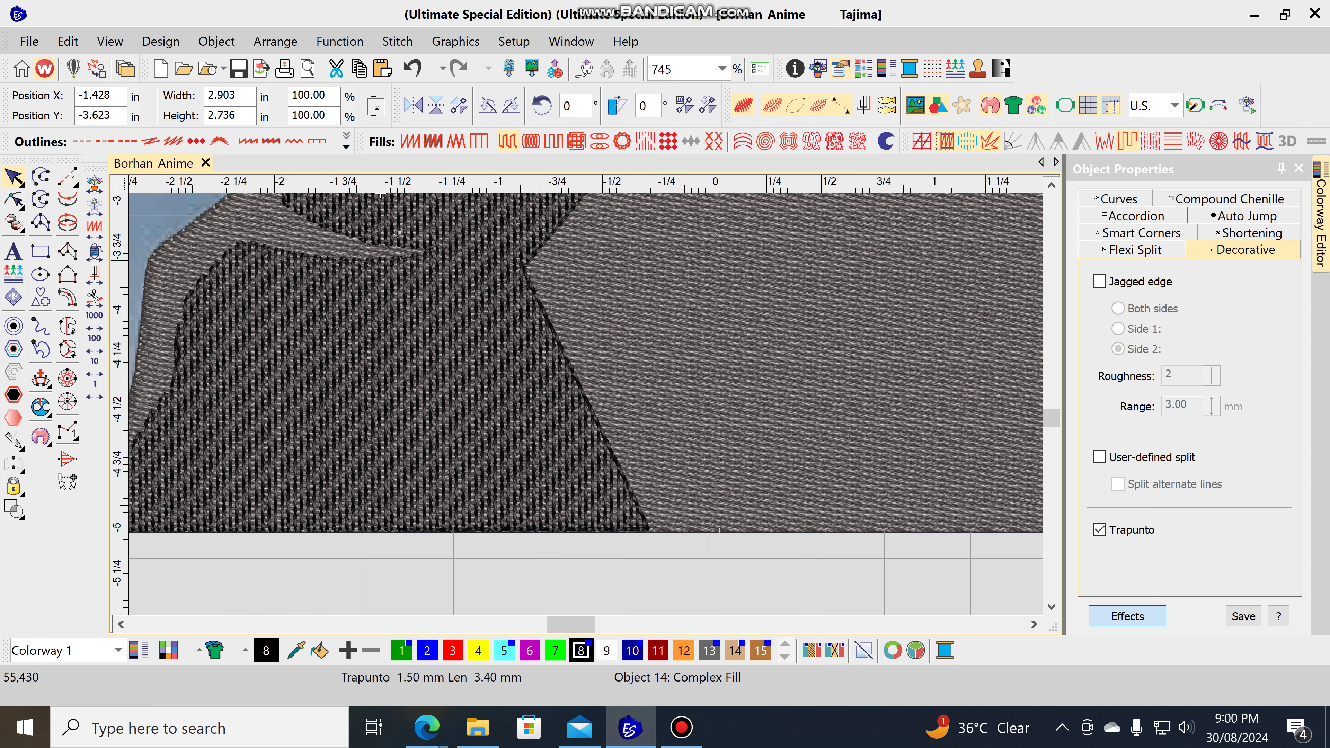
scroll(575, 404, "down", 1)
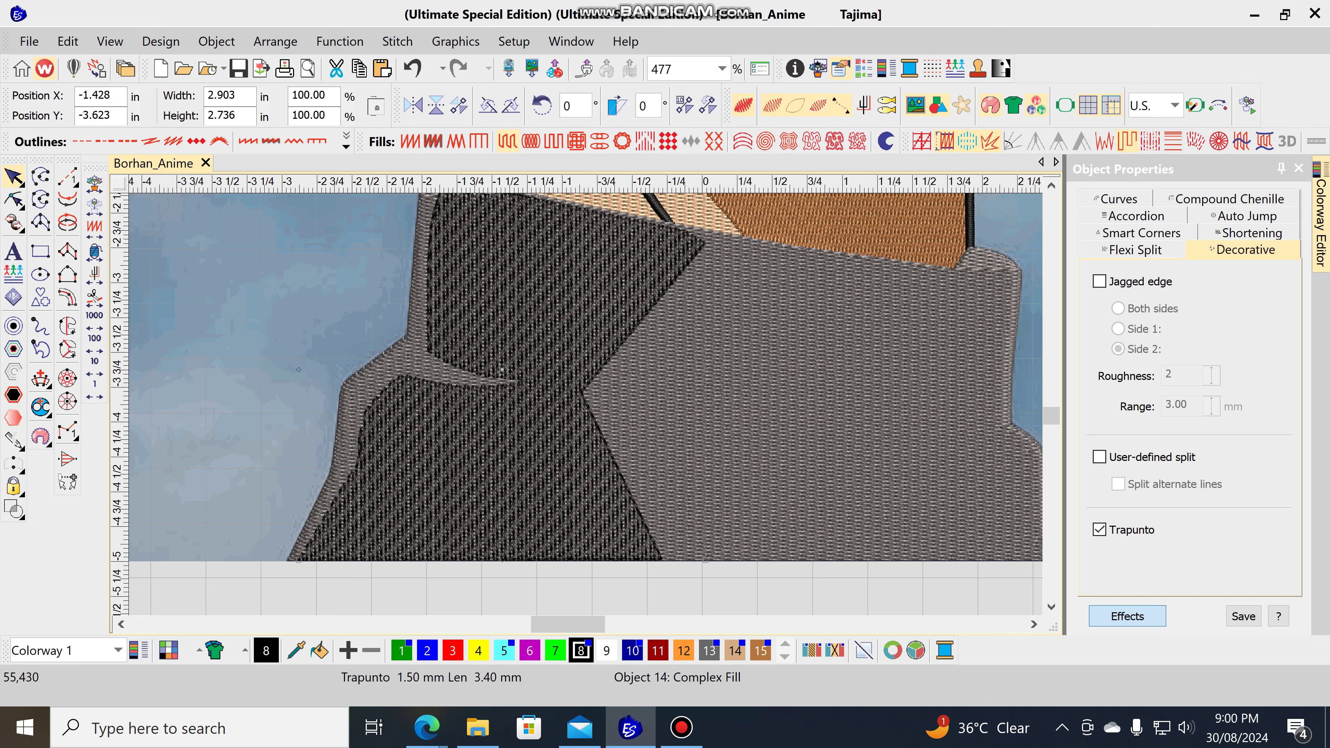
Check the underlay settings of the dark shading fill and deselect it
left_click(1126, 616)
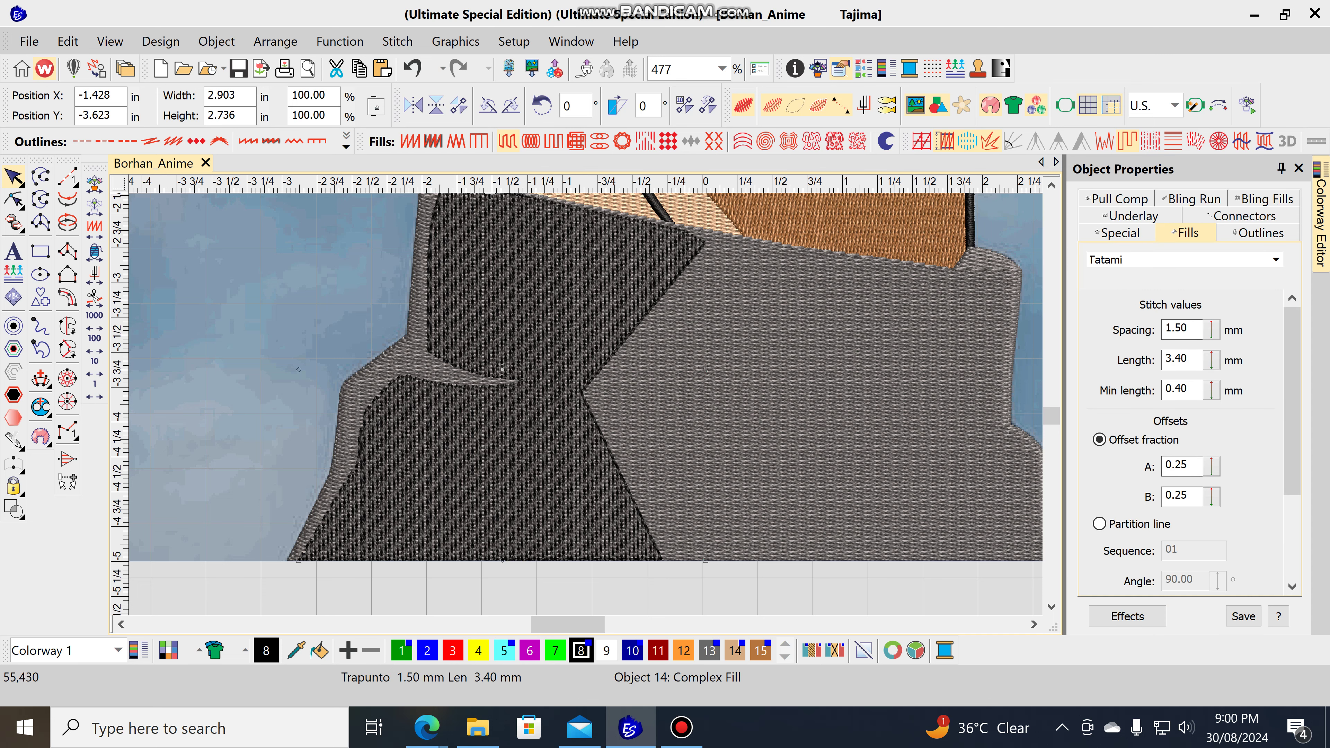
left_click(1132, 215)
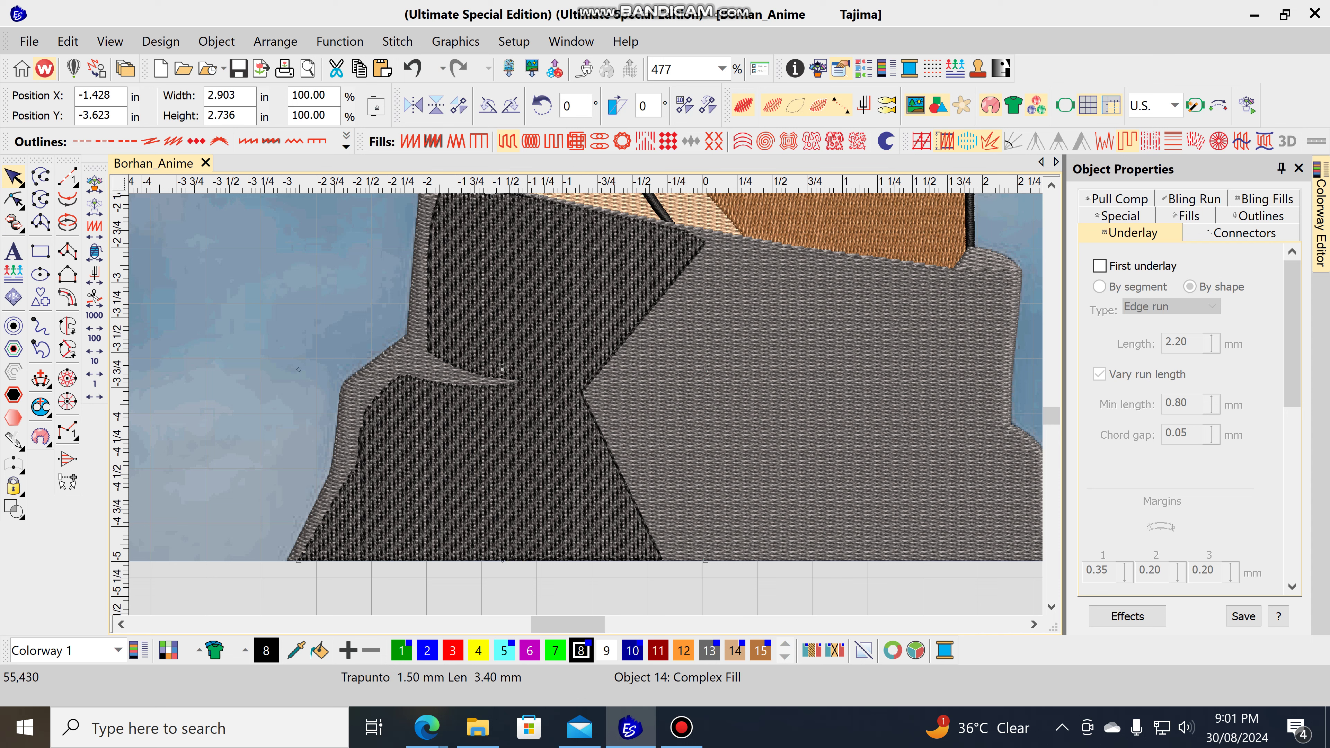
scroll(758, 324, "down", 2)
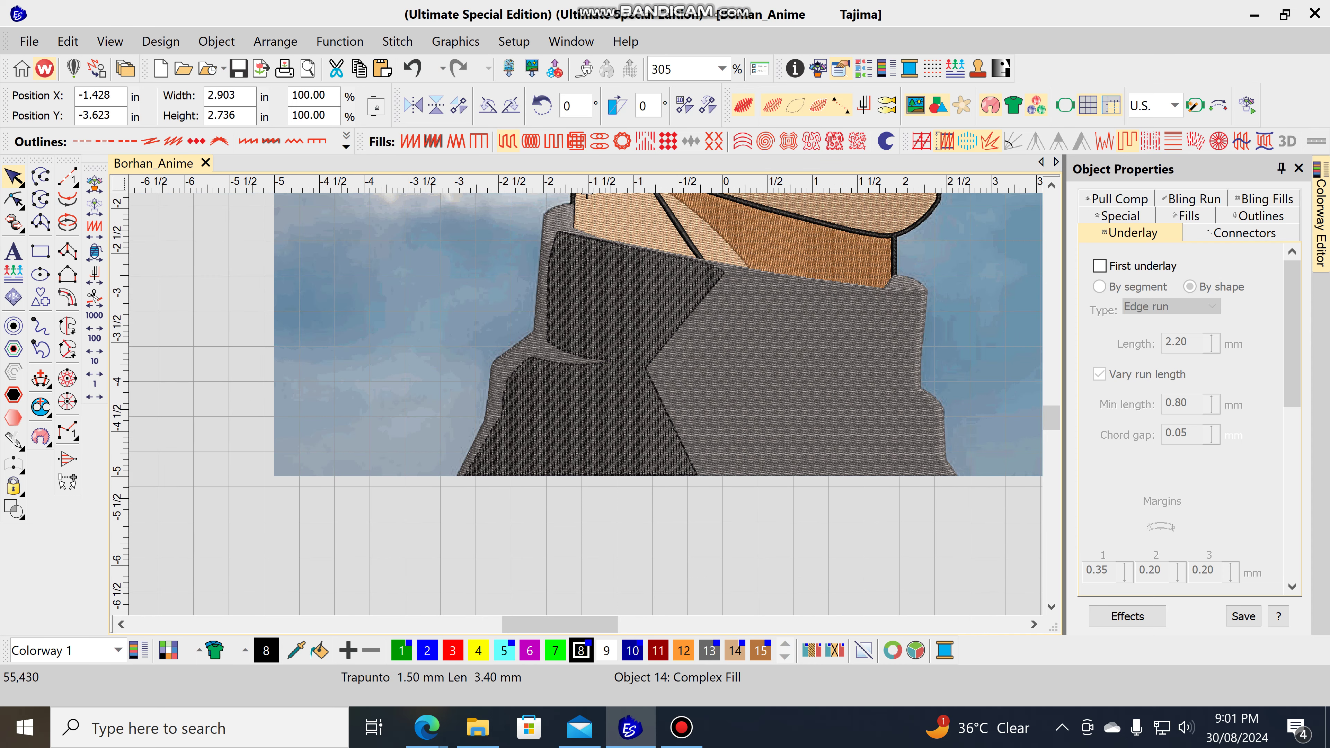
key("Escape")
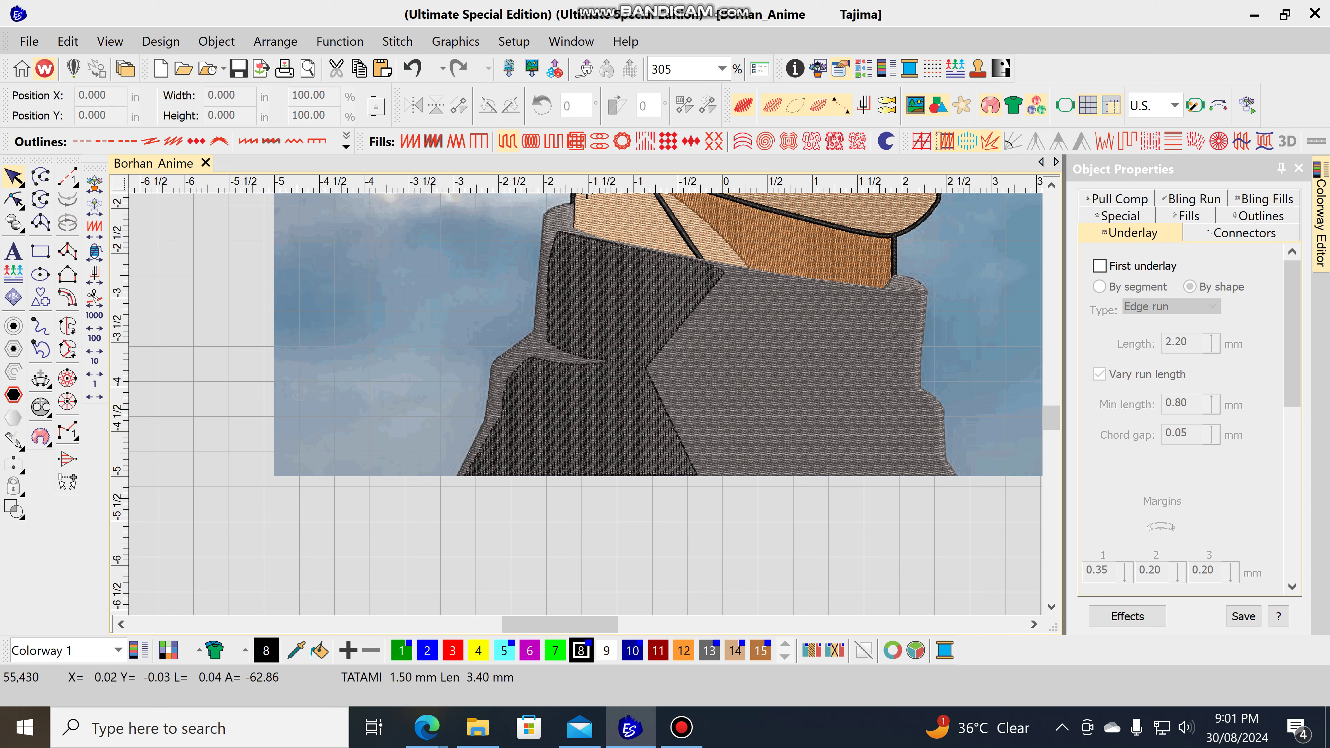
Try stitch spacings of 1.27 mm and 1.80 mm on the dark shading fill, and return it to 1.50 mm
key("shift+Tab")
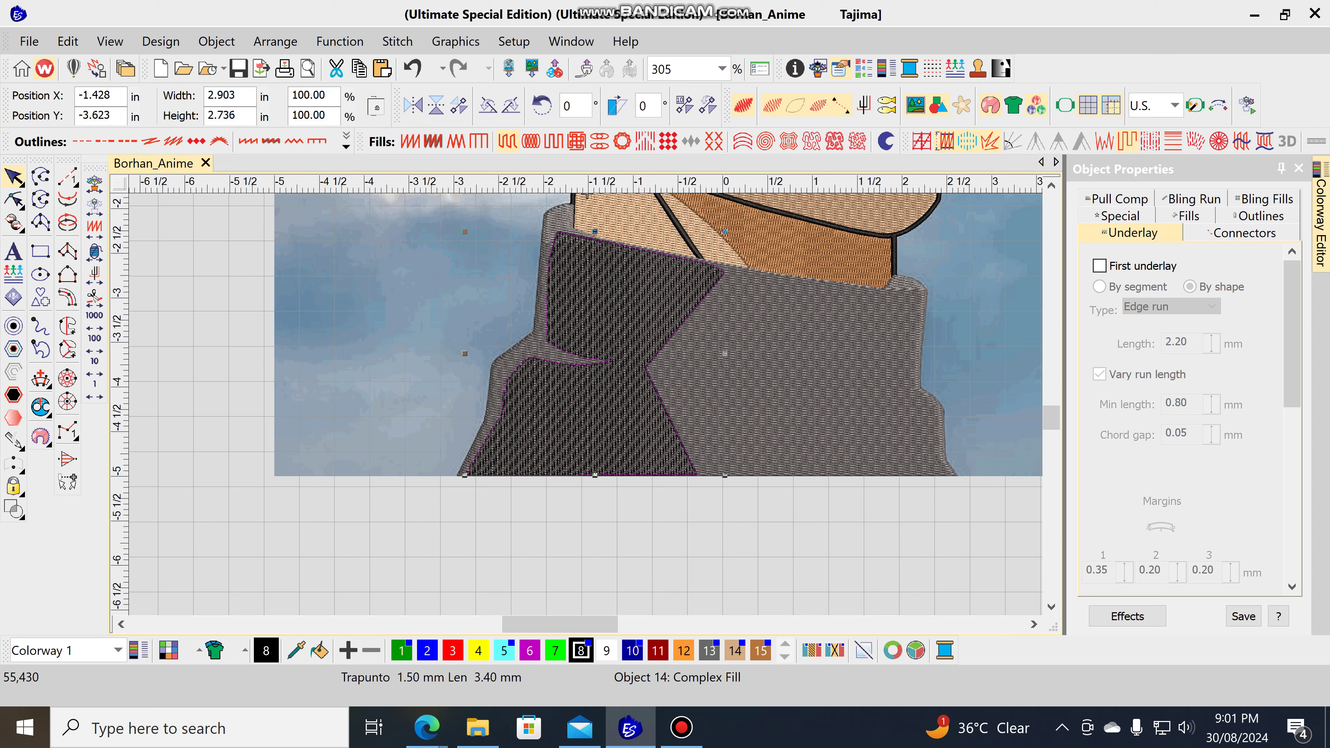
left_click(1187, 216)
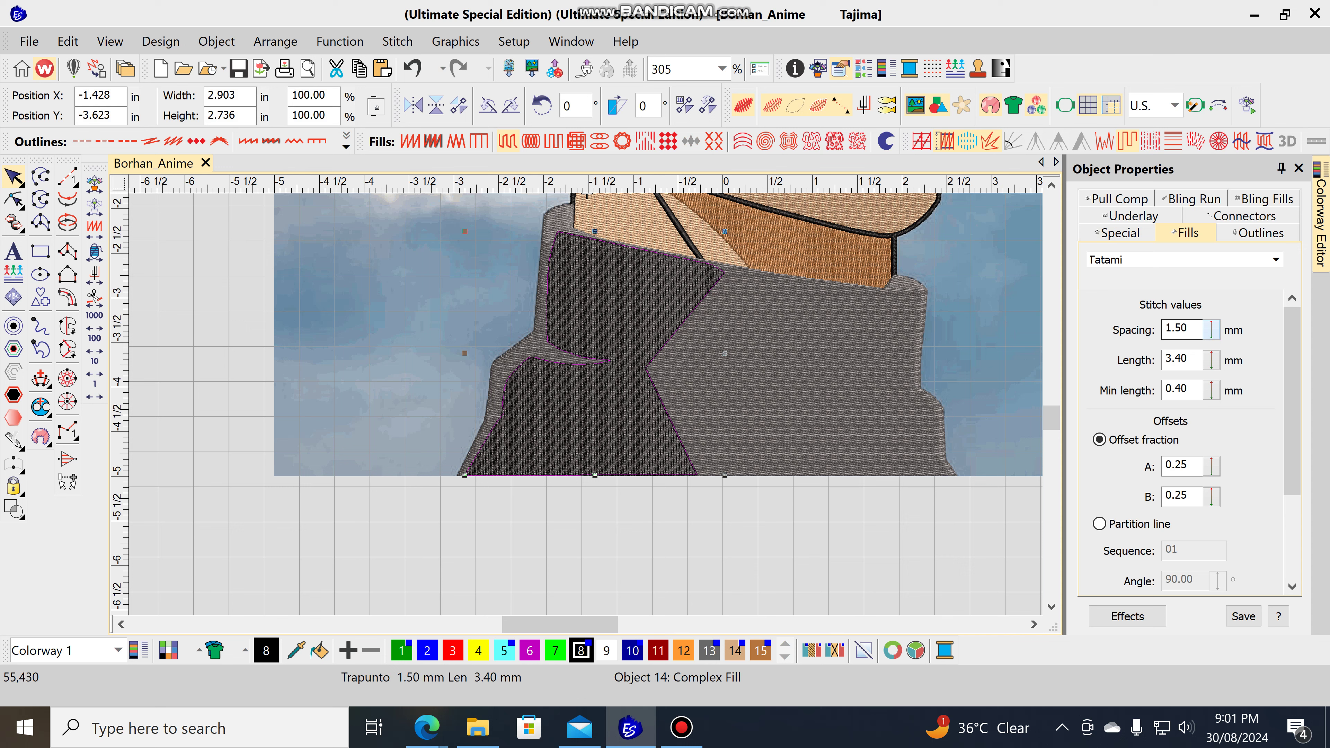
left_click_drag(1211, 329, 1211, 378)
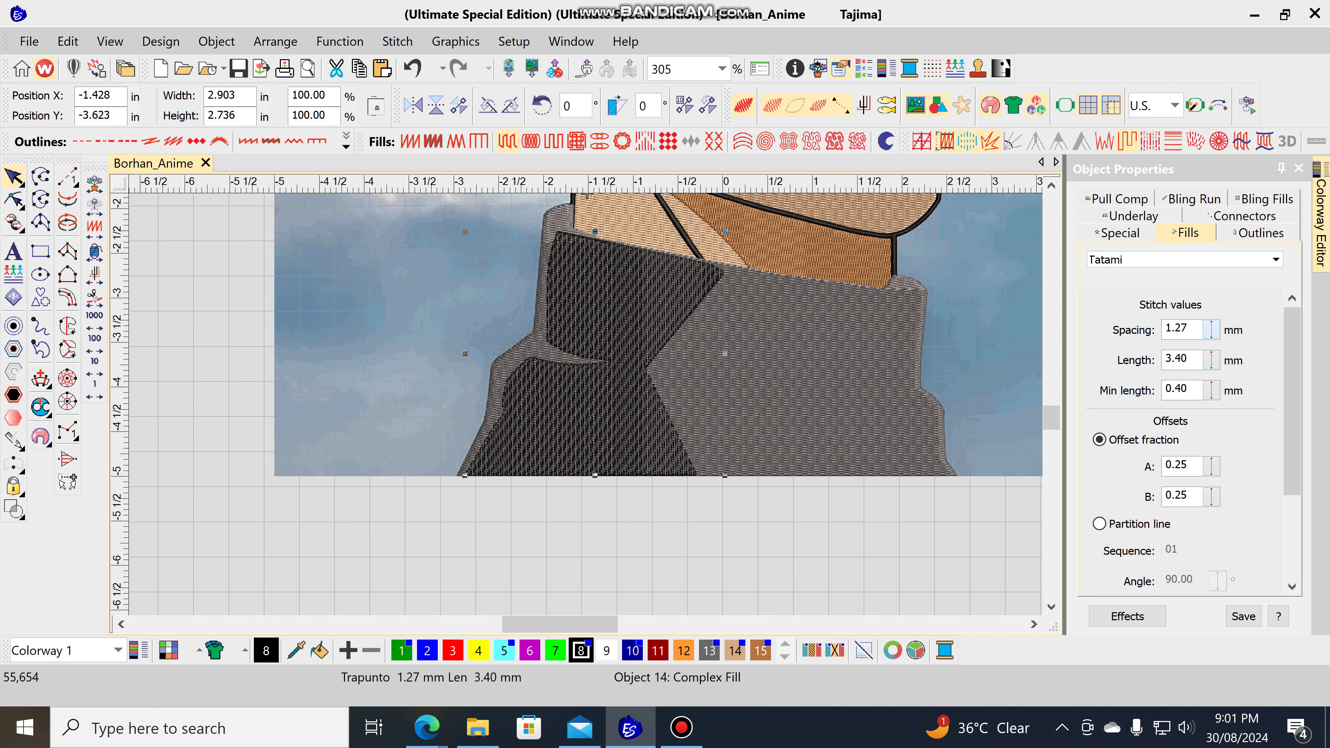
left_click_drag(1211, 329, 1210, 261)
left_click_drag(1190, 329, 1174, 329)
type("8")
key("Return")
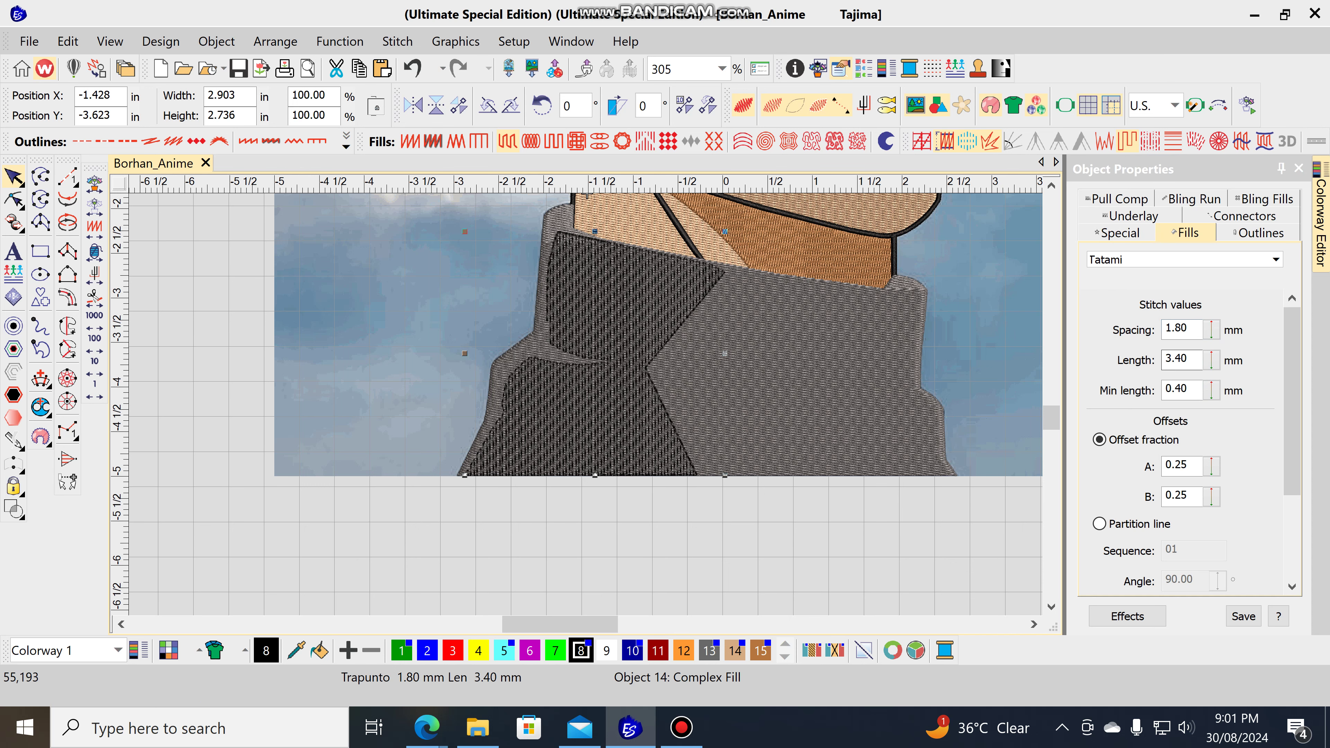
left_click_drag(1191, 328, 1173, 328)
type("5")
key("Return")
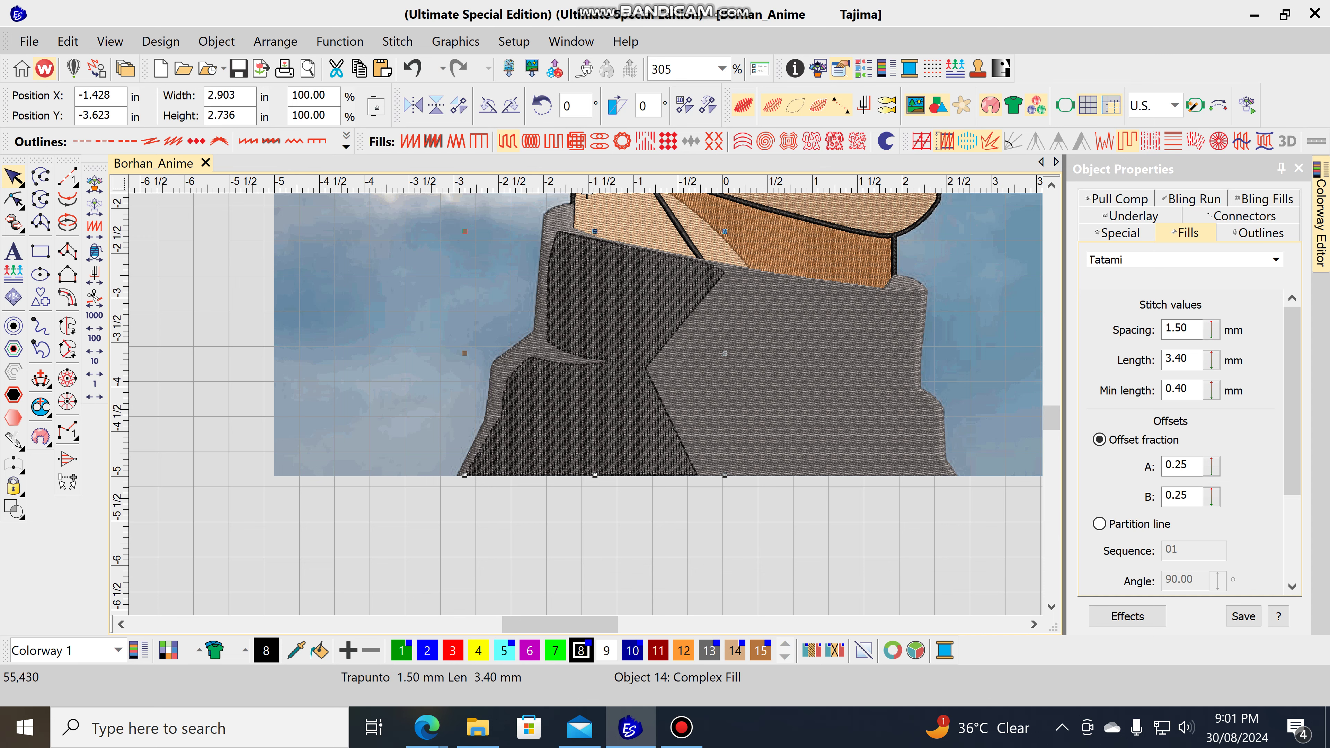
Compare the sweater's stitching with the underlying artwork by repeatedly hiding and showing the stitches
key("t")
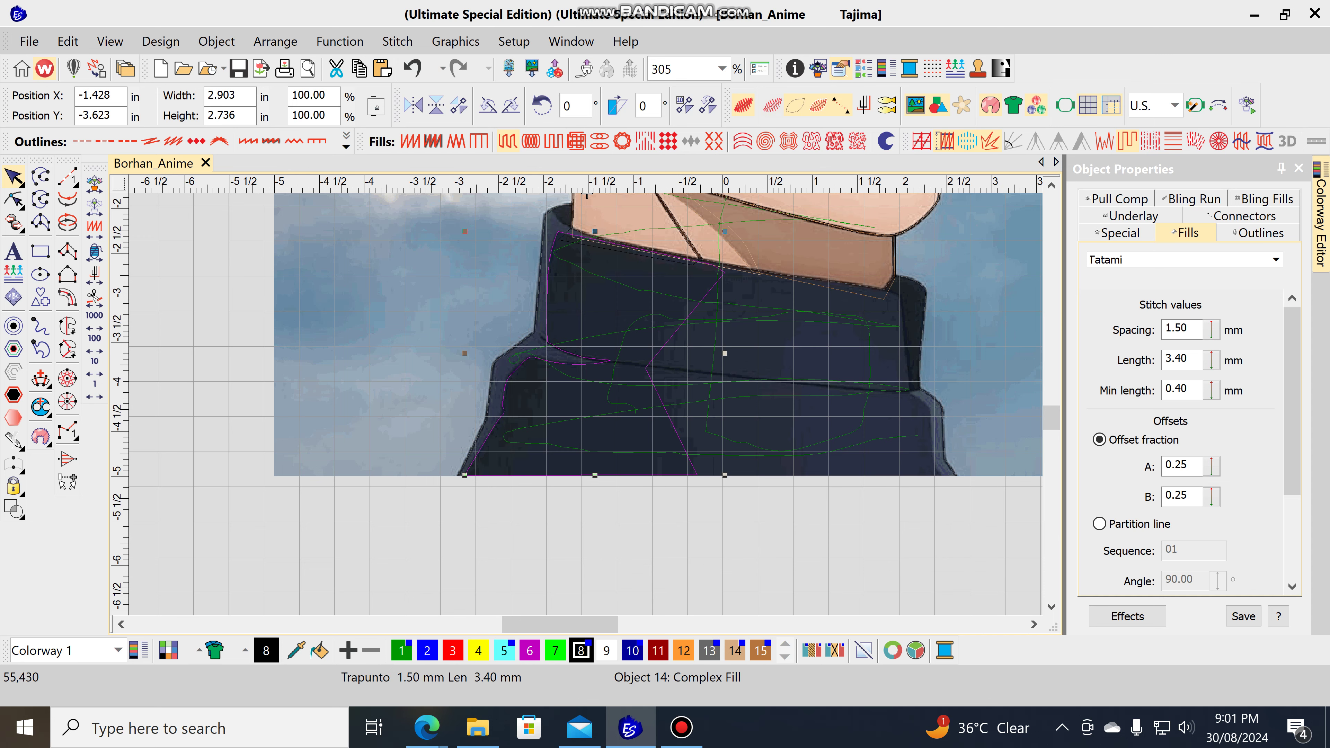
key("t")
key("t")
key("t")
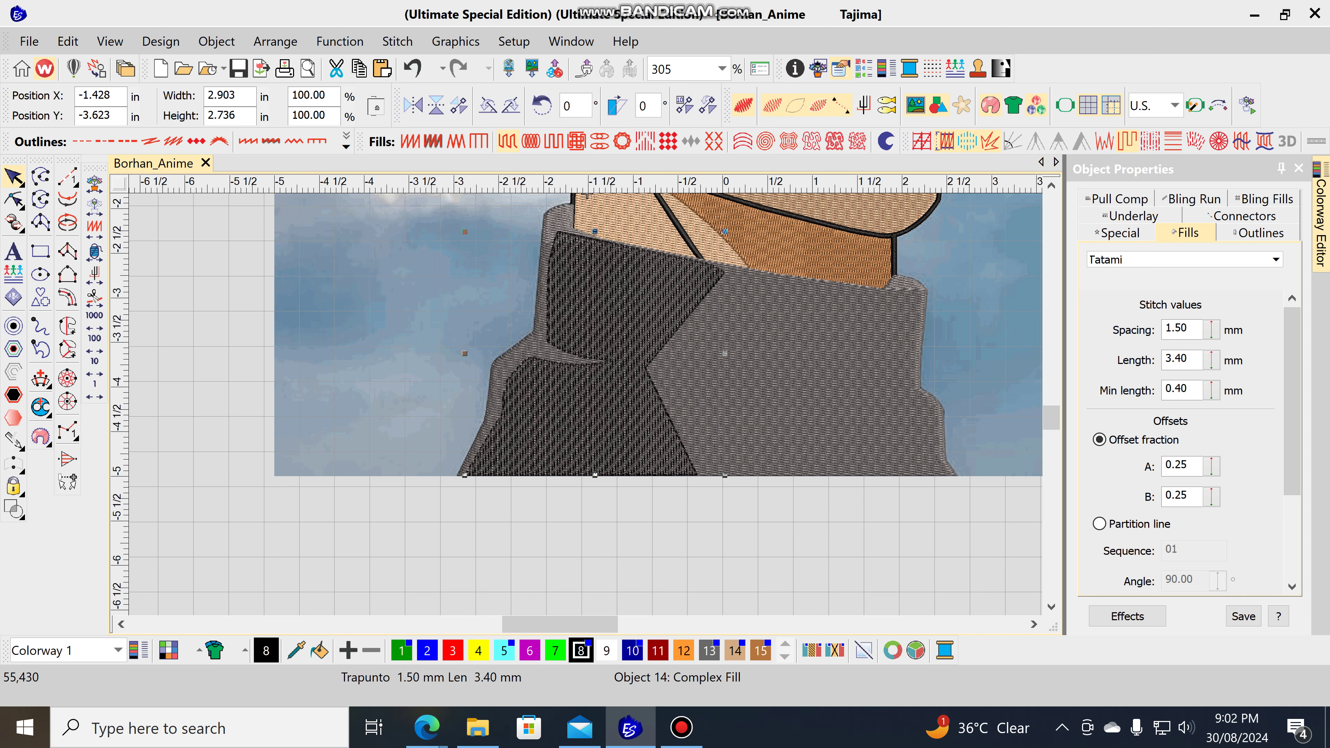
key("t")
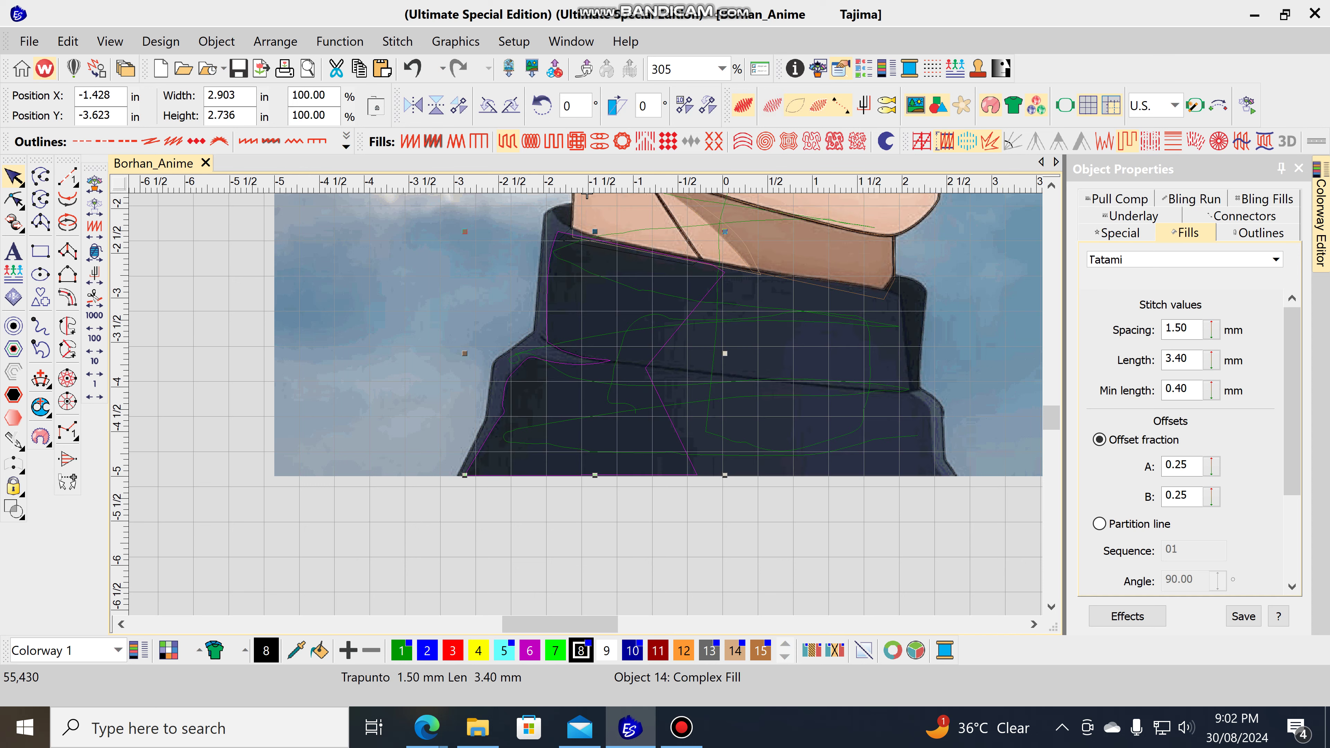
key("t")
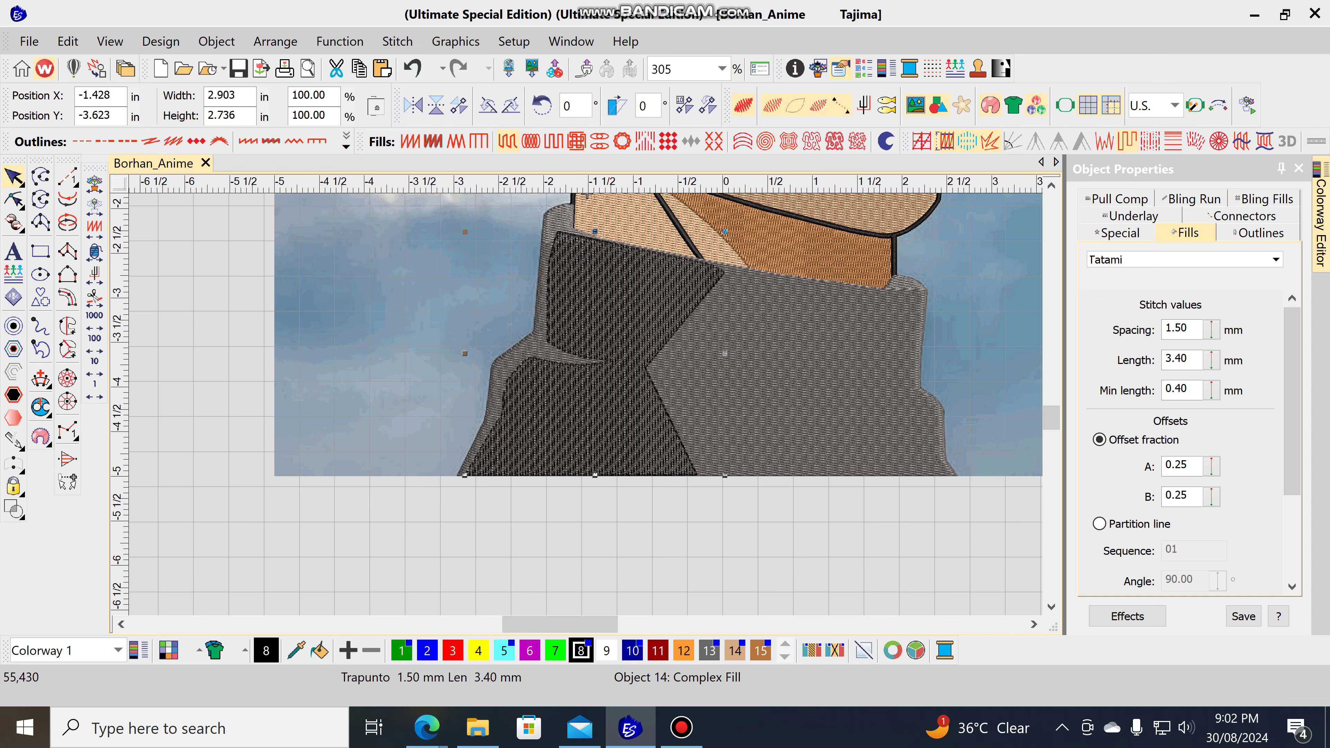